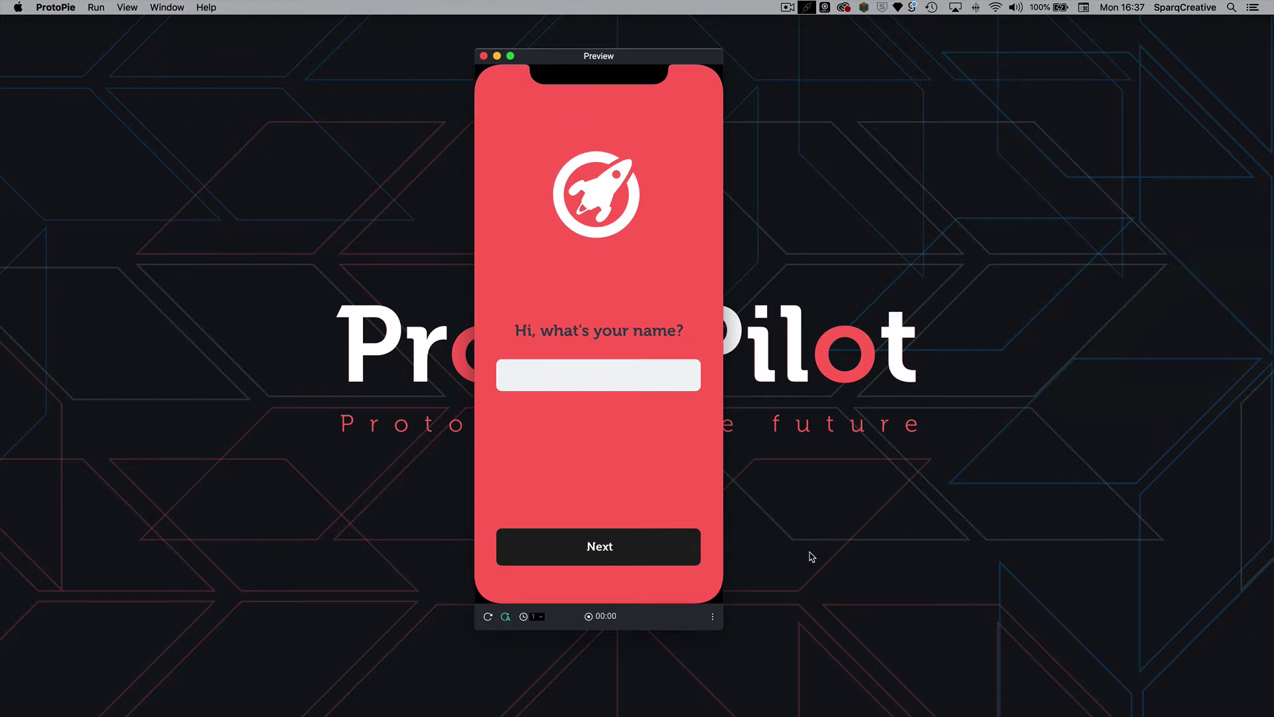
# Step: Type a sample name into the finished prototype's preview and submit it to reach the Welcome screen
pyautogui.click(528, 372)
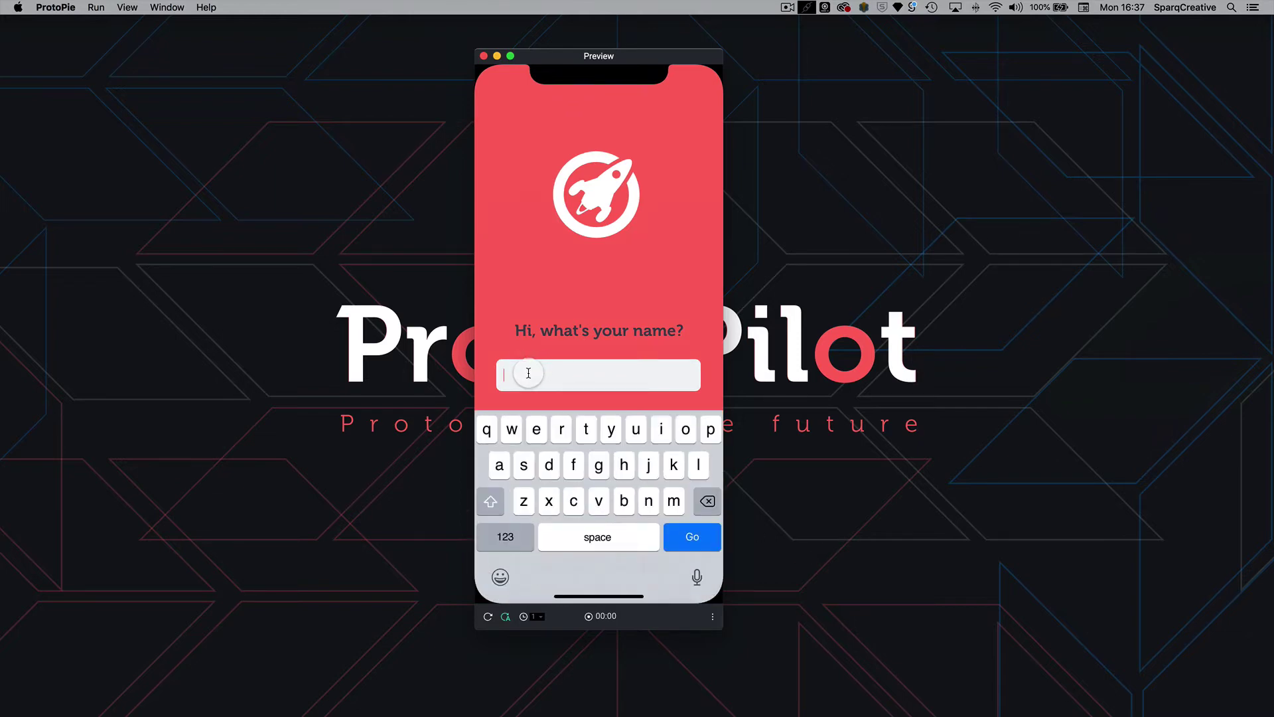
pyautogui.write('Darren')
pyautogui.press('Return')
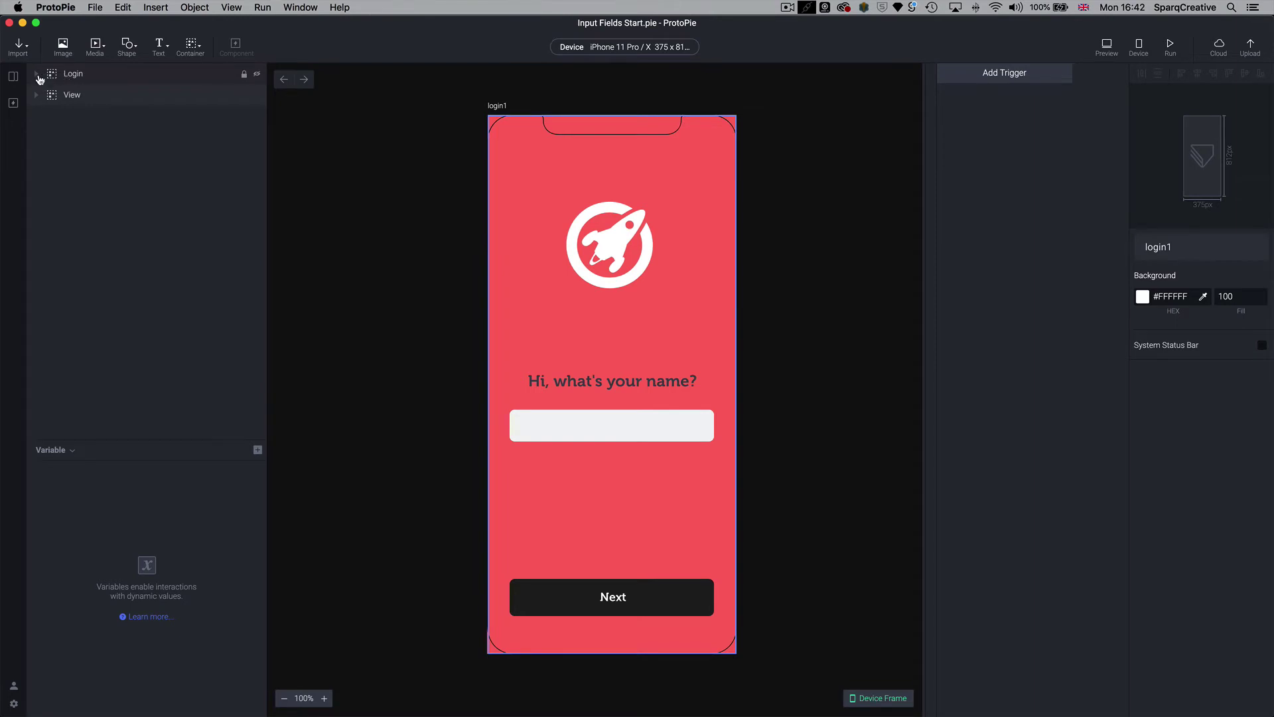
# Step: Expand and collapse the Login and View groups in the Layers panel to inspect their layers
pyautogui.click(34, 78)
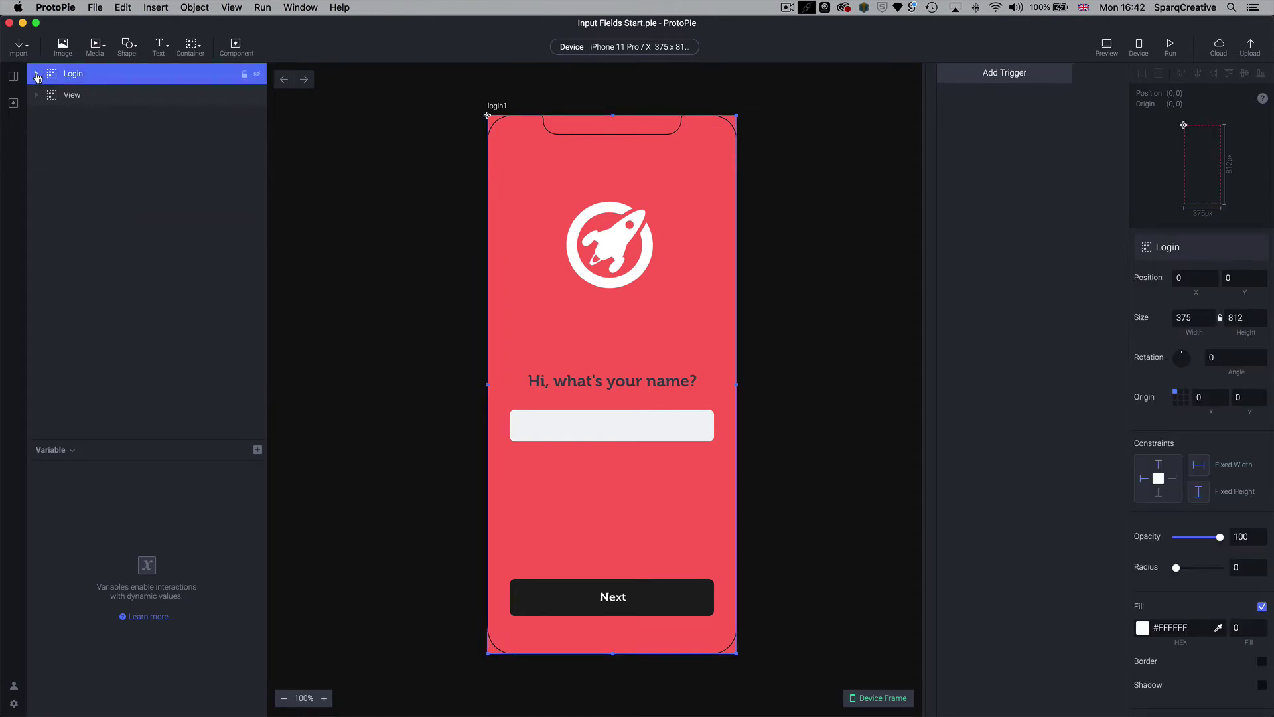
pyautogui.click(36, 74)
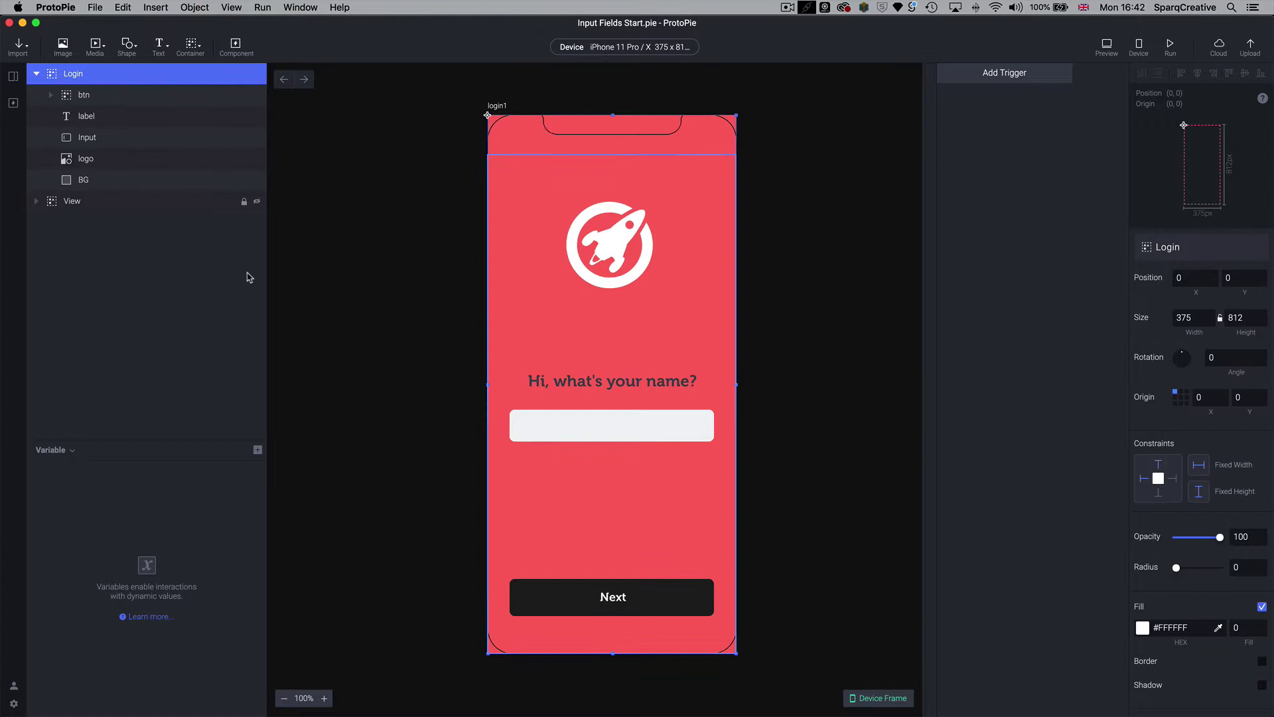
pyautogui.scroll(-1, 364, 336)
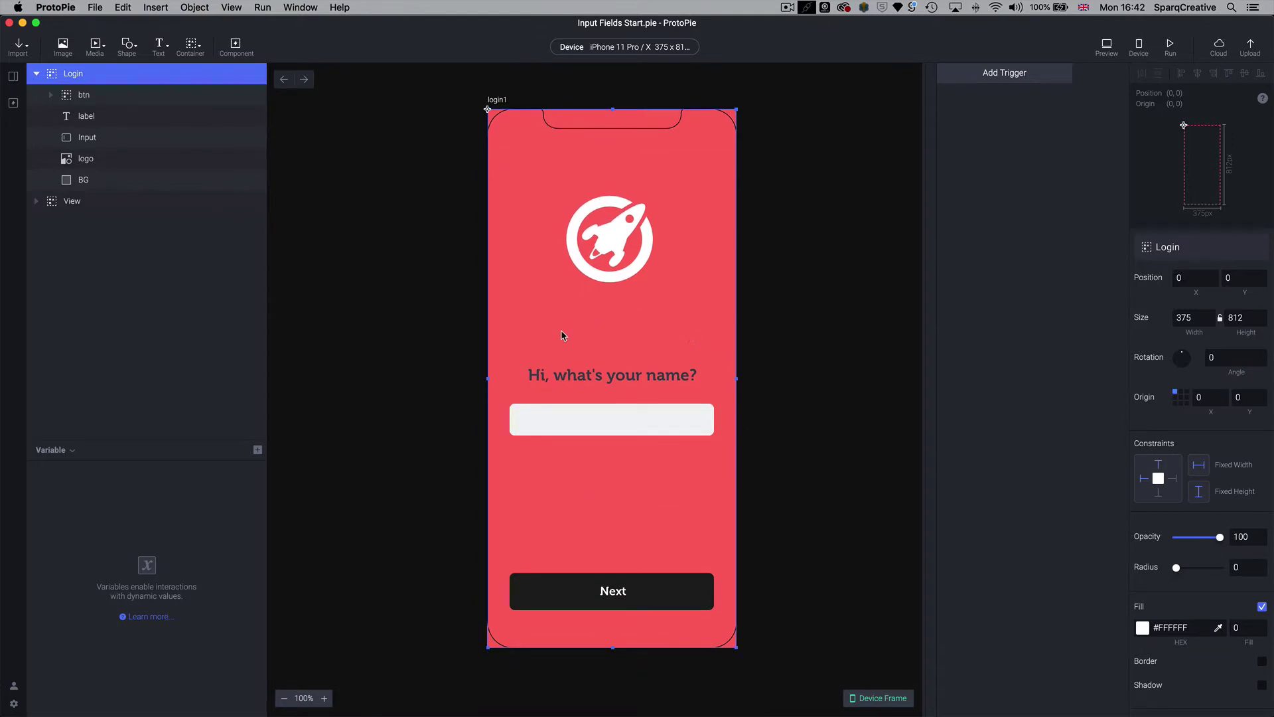
pyautogui.click(37, 74)
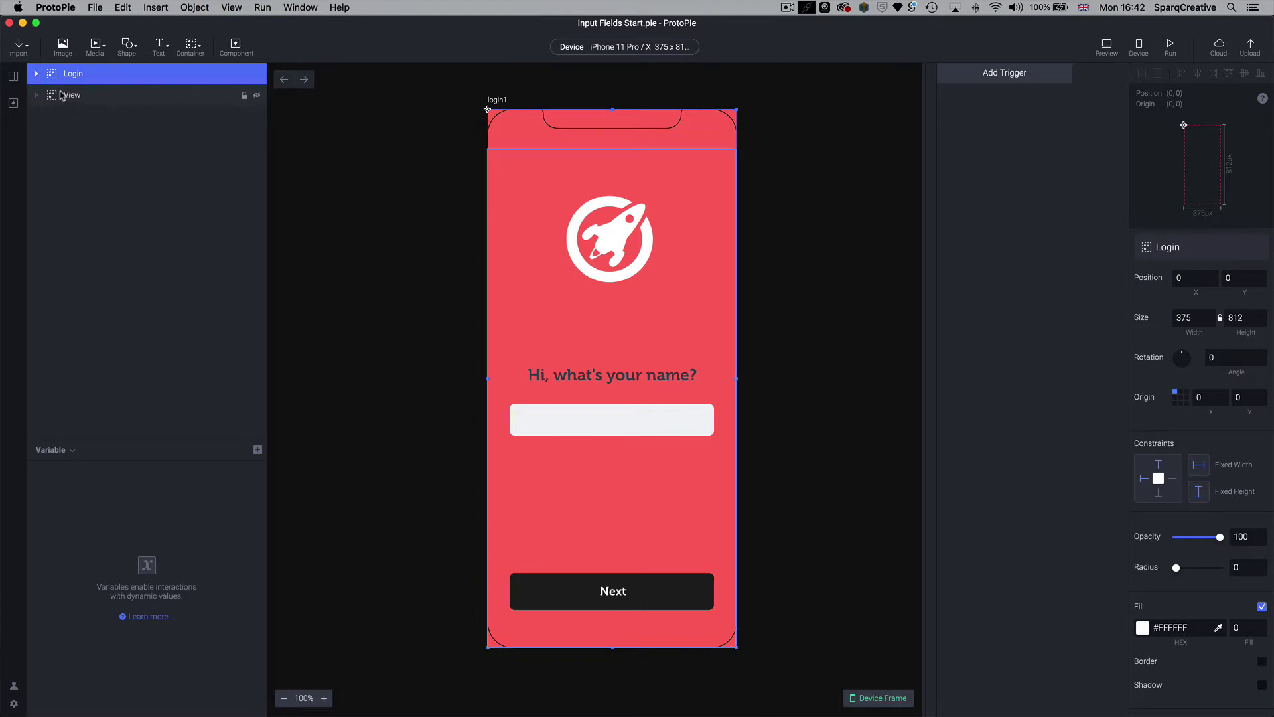
pyautogui.click(36, 95)
pyautogui.click(37, 97)
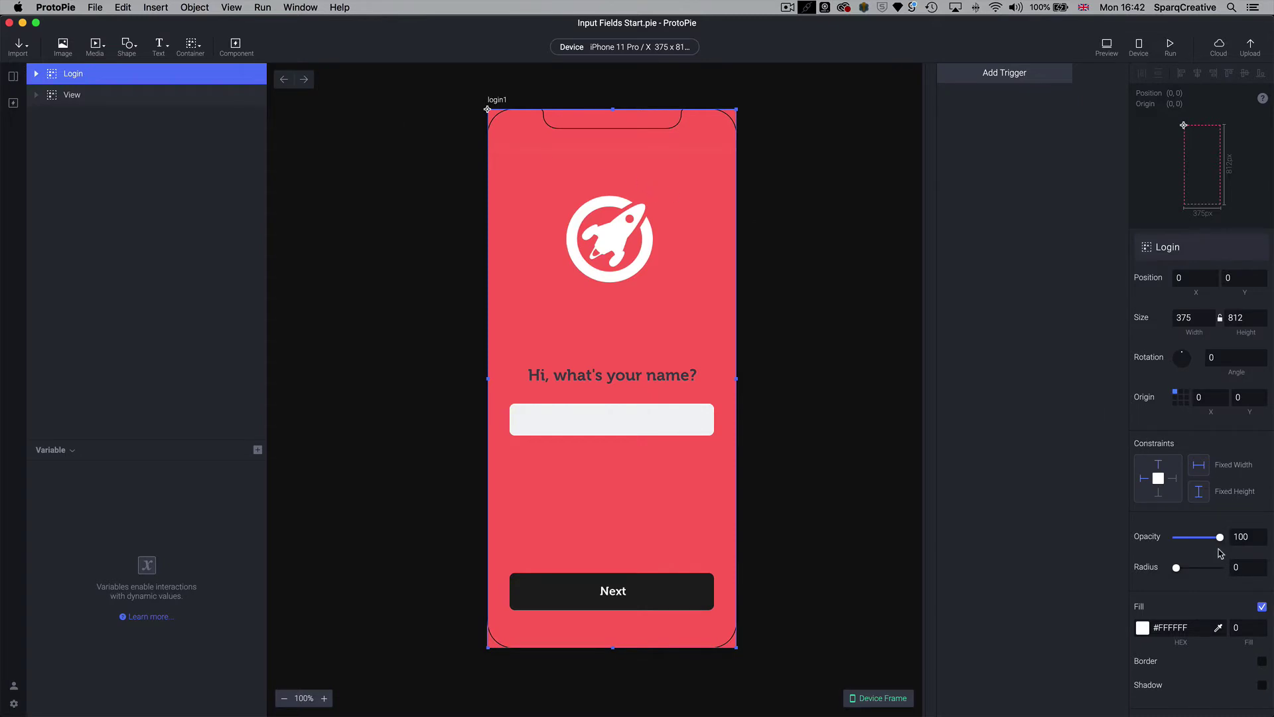
# Step: Hide the Login group to reveal View, then make Login visible again
pyautogui.click(259, 79)
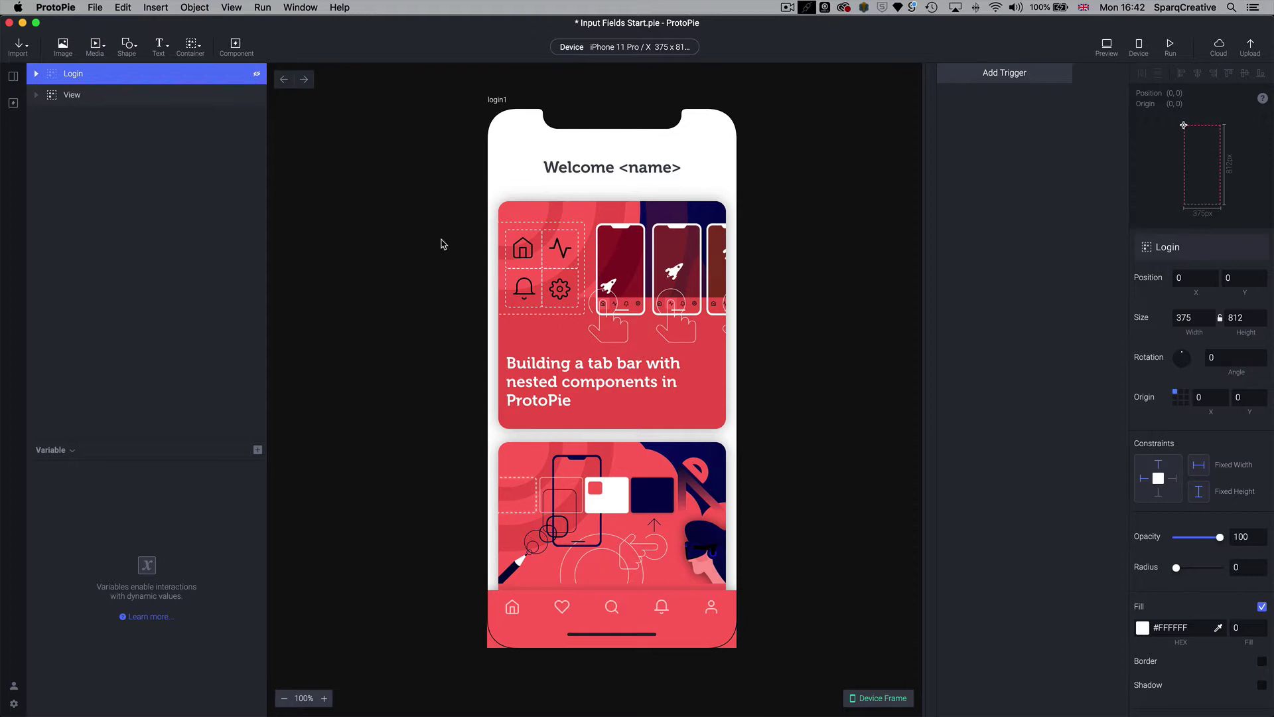
pyautogui.click(678, 290)
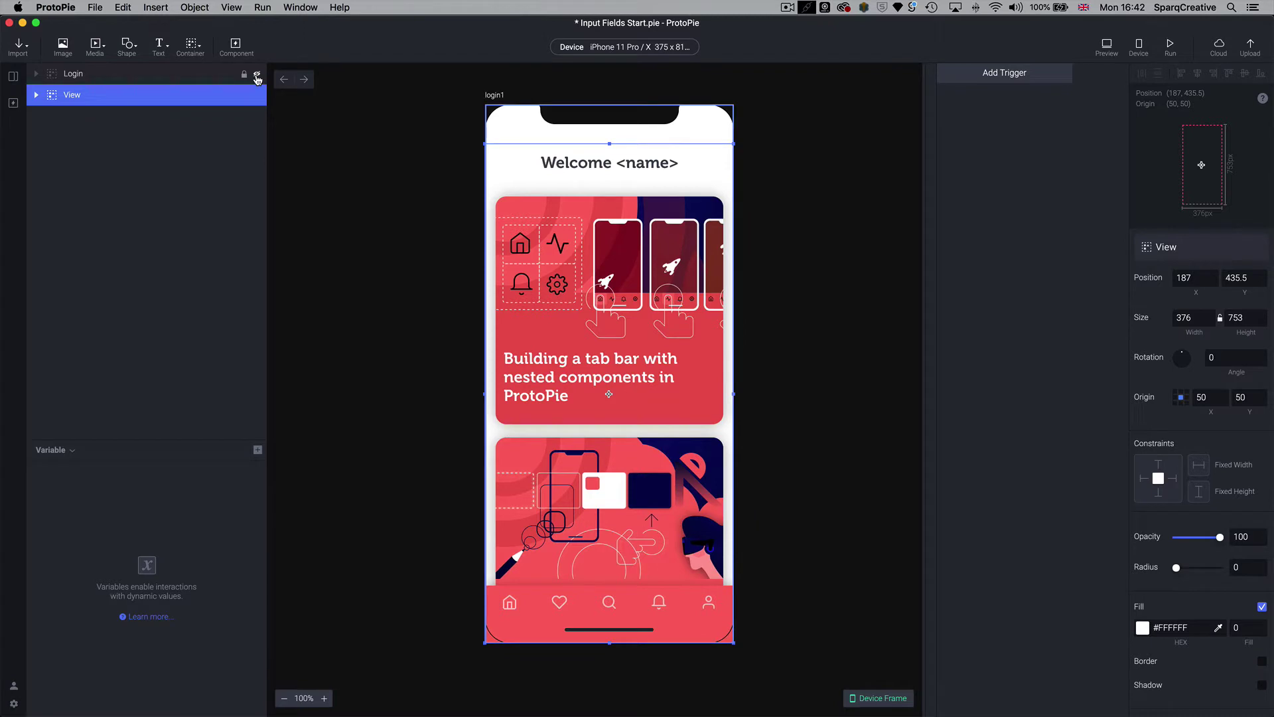
pyautogui.click(257, 78)
# Step: Expand the Login group and select its Input text field layer
pyautogui.click(37, 74)
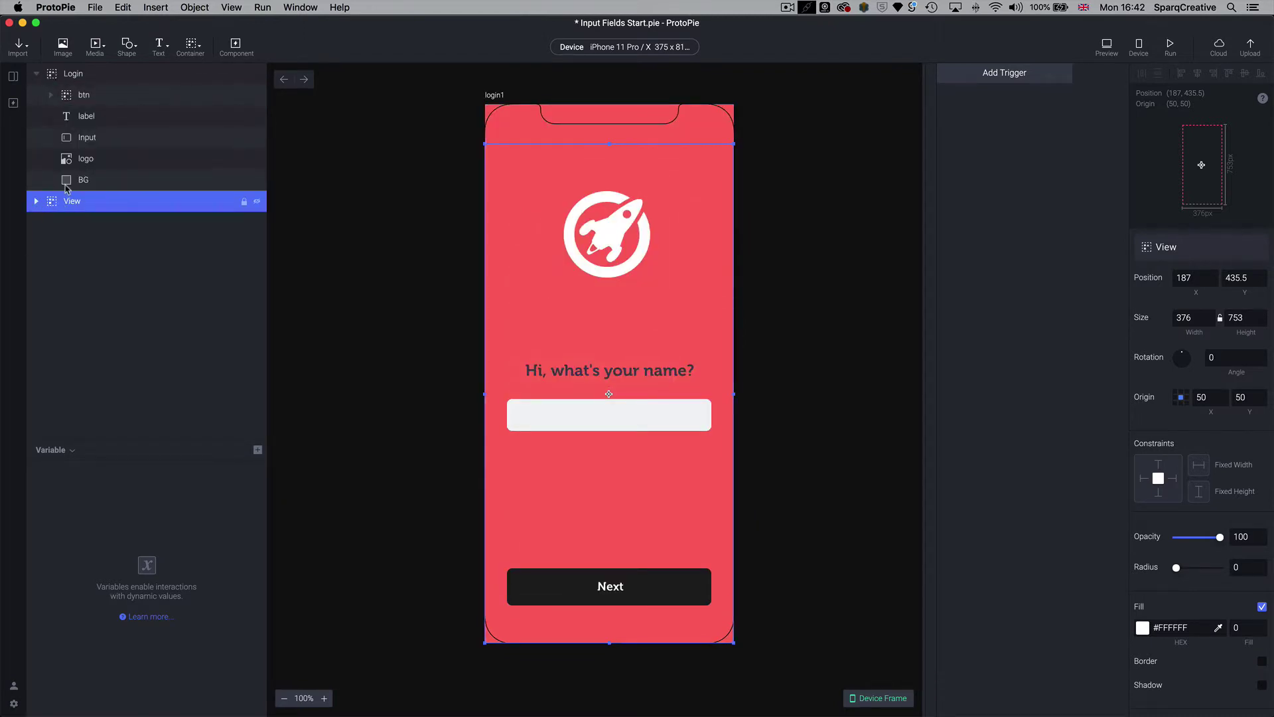
pyautogui.click(56, 77)
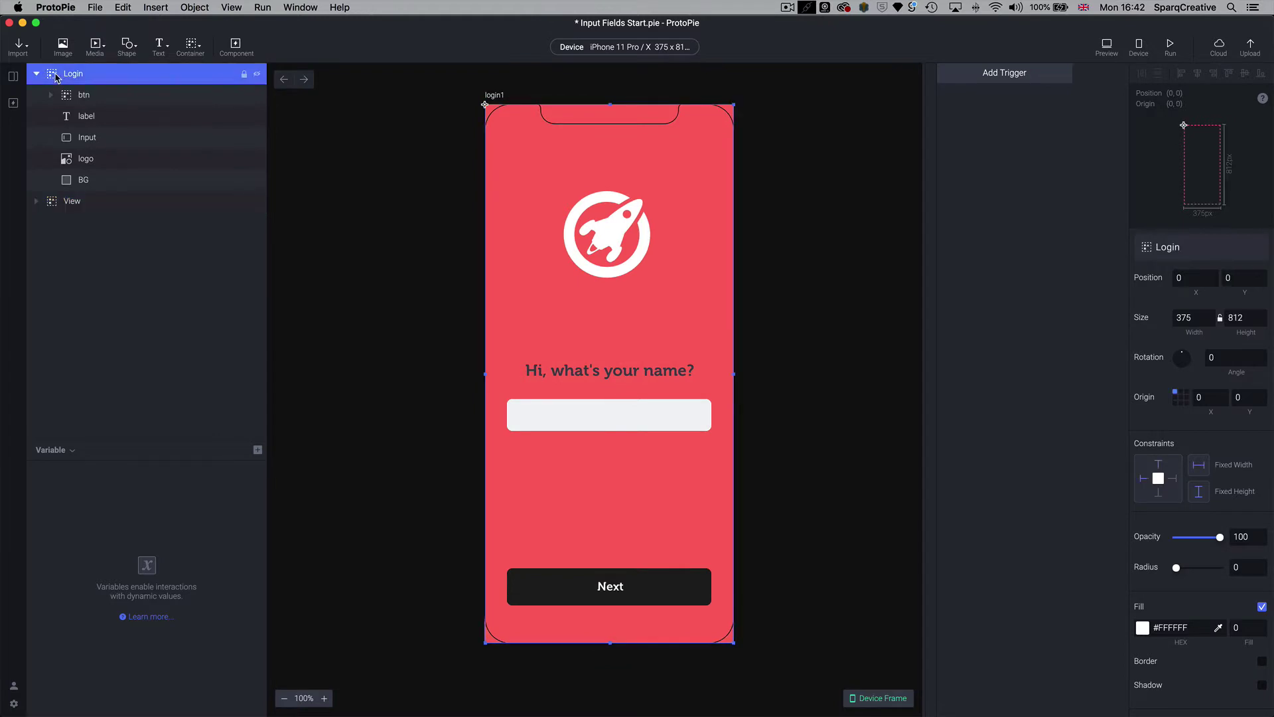
pyautogui.click(85, 142)
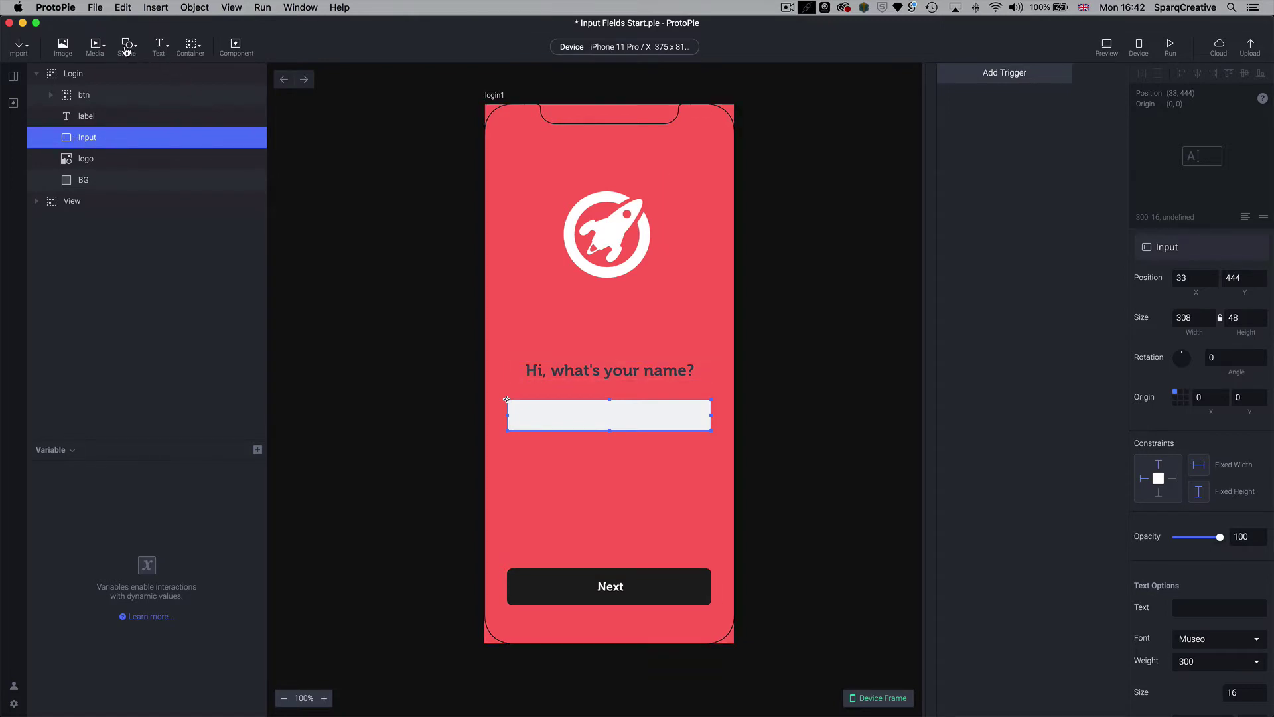
pyautogui.click(168, 49)
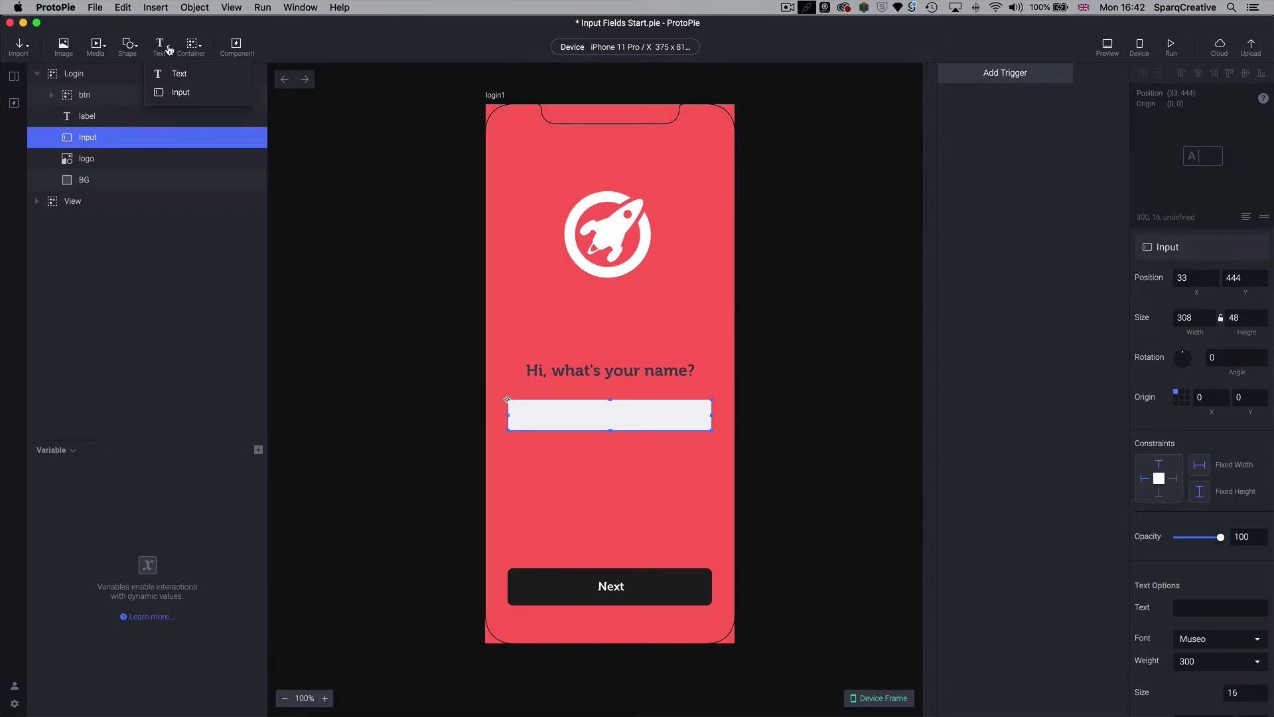
pyautogui.click(161, 97)
pyautogui.moveTo(519, 125); pyautogui.dragTo(562, 474)
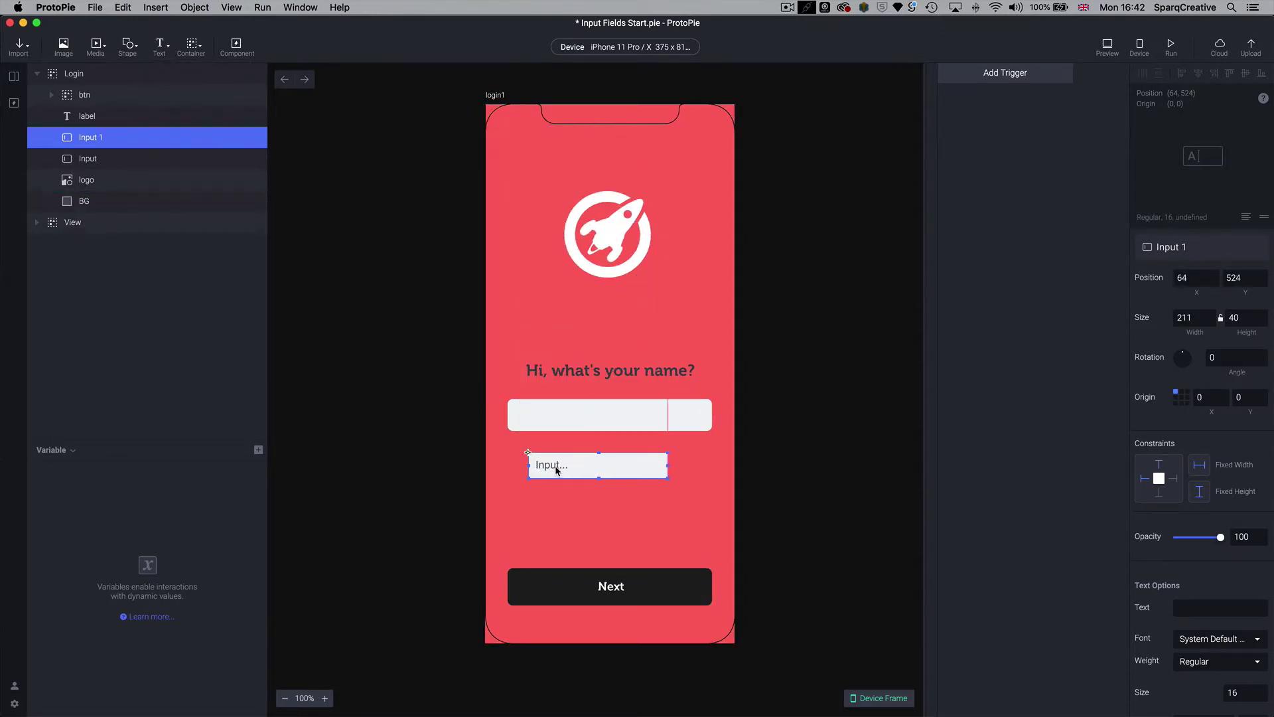
pyautogui.click(547, 416)
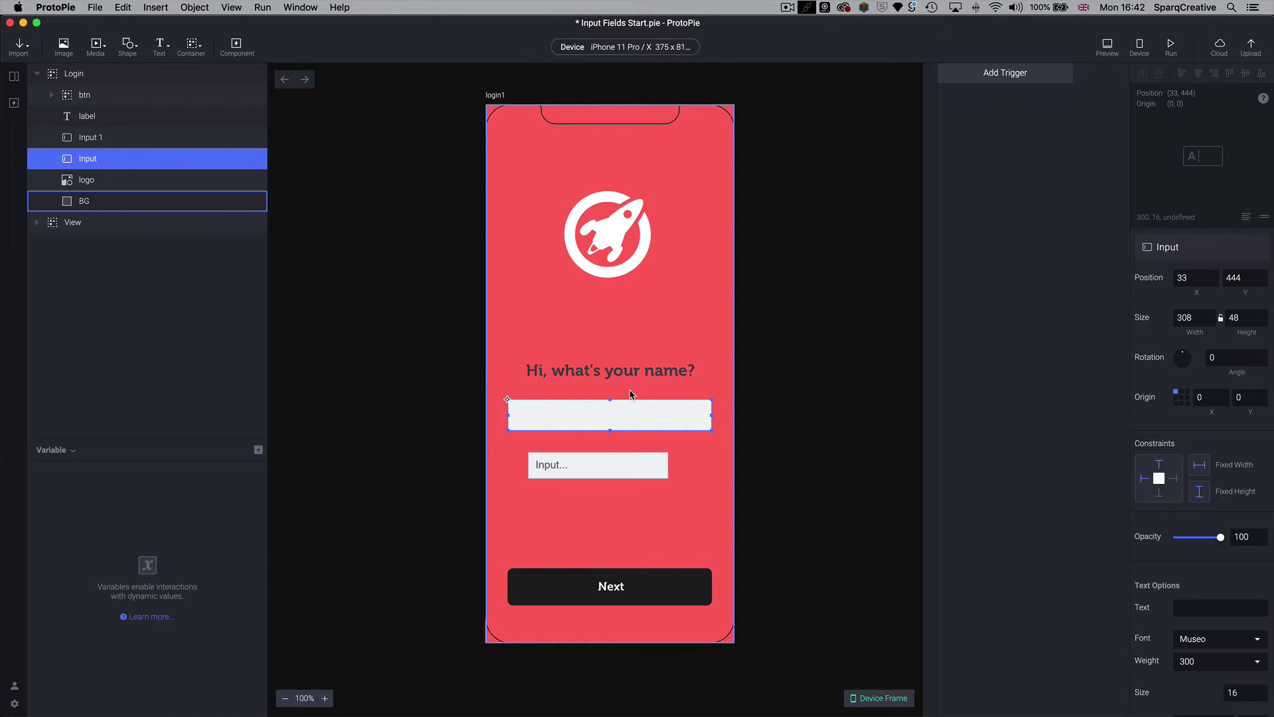
pyautogui.click(721, 459)
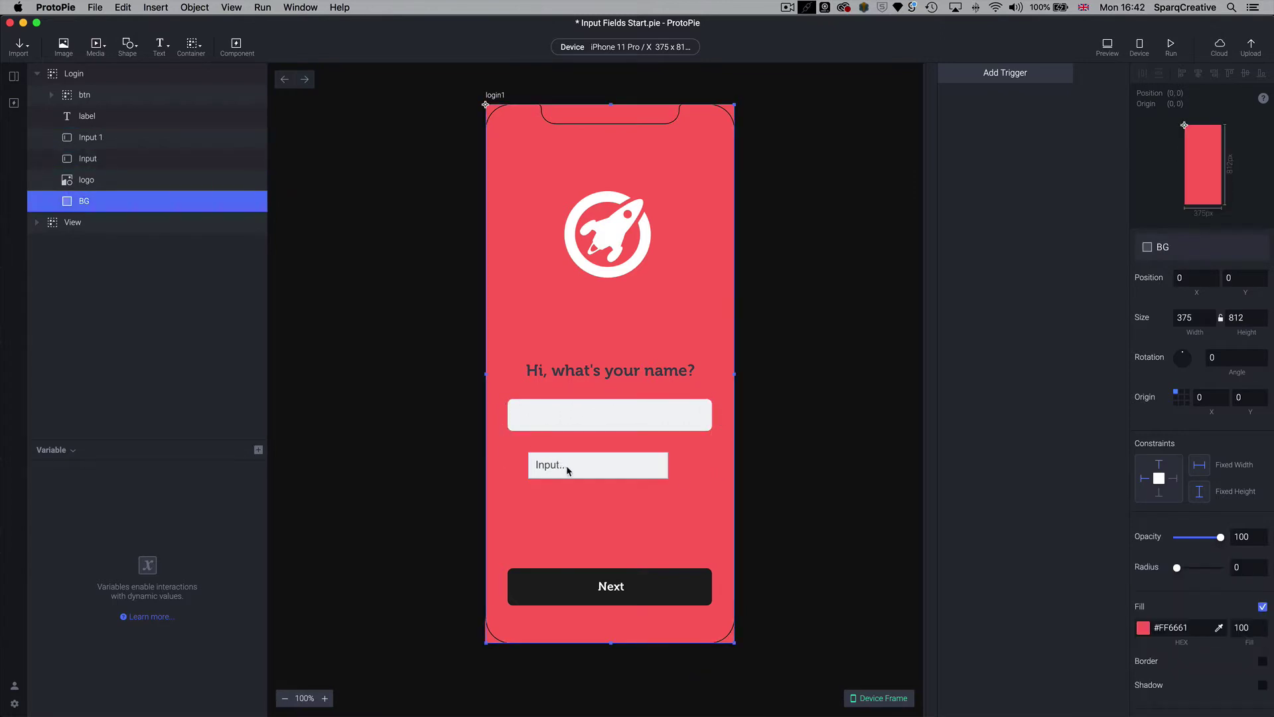
pyautogui.click(824, 452)
pyautogui.click(651, 420)
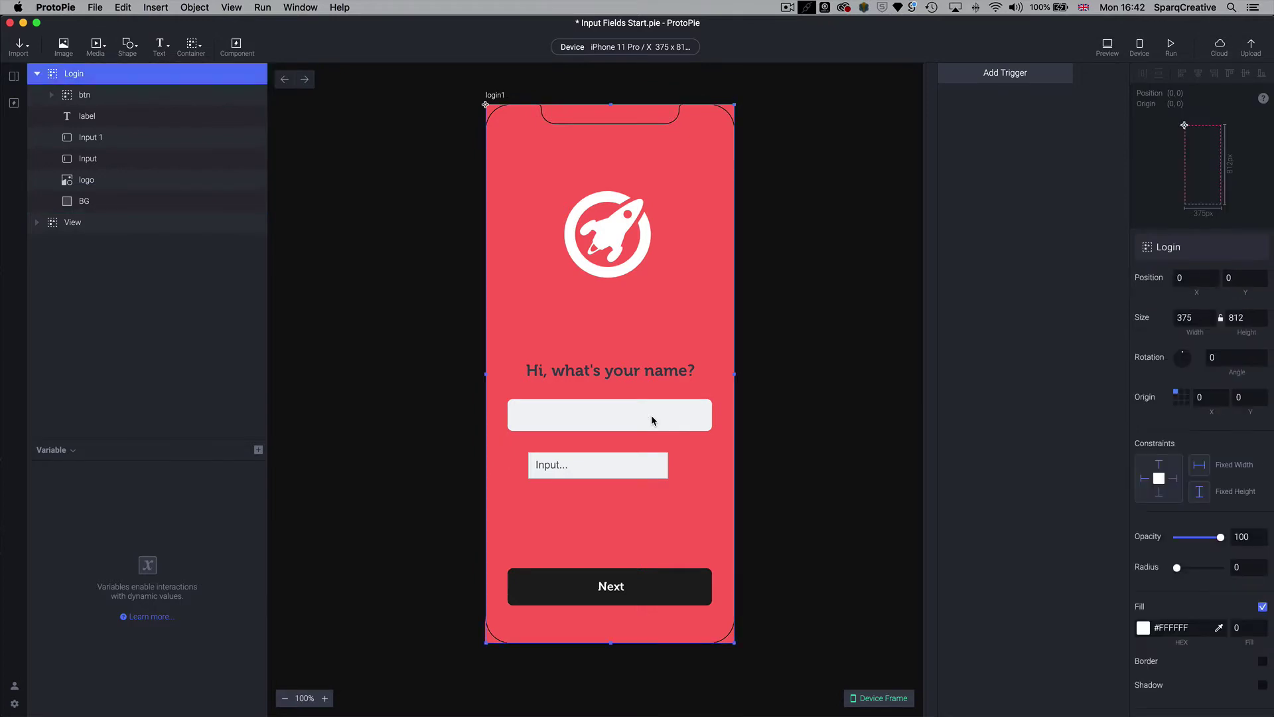
pyautogui.click(100, 138)
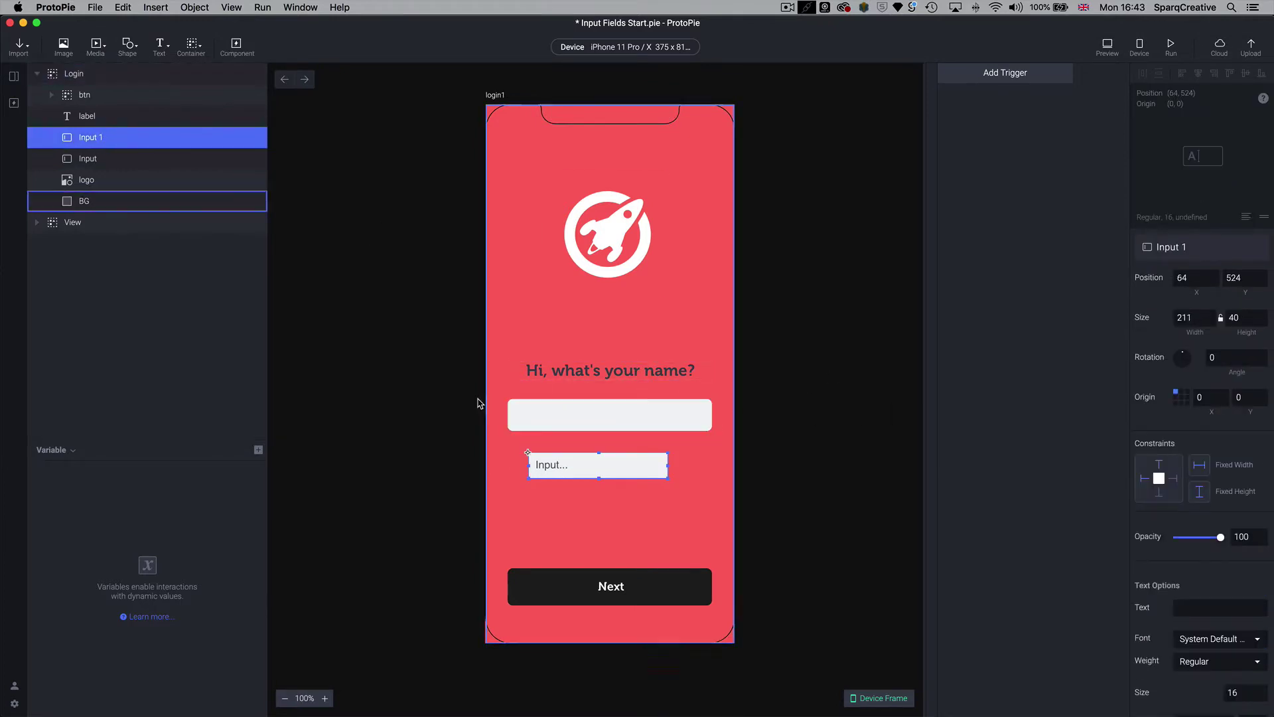
pyautogui.scroll(-5, 1181, 576)
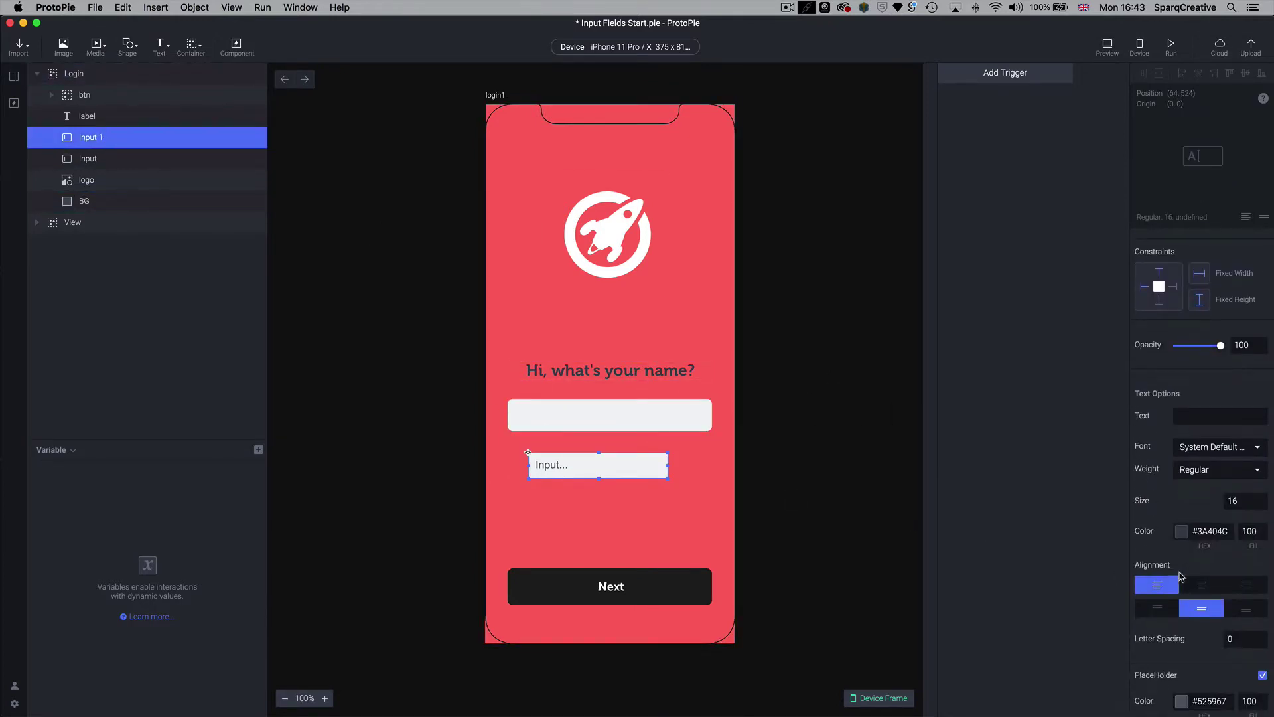
pyautogui.scroll(-2, 1188, 600)
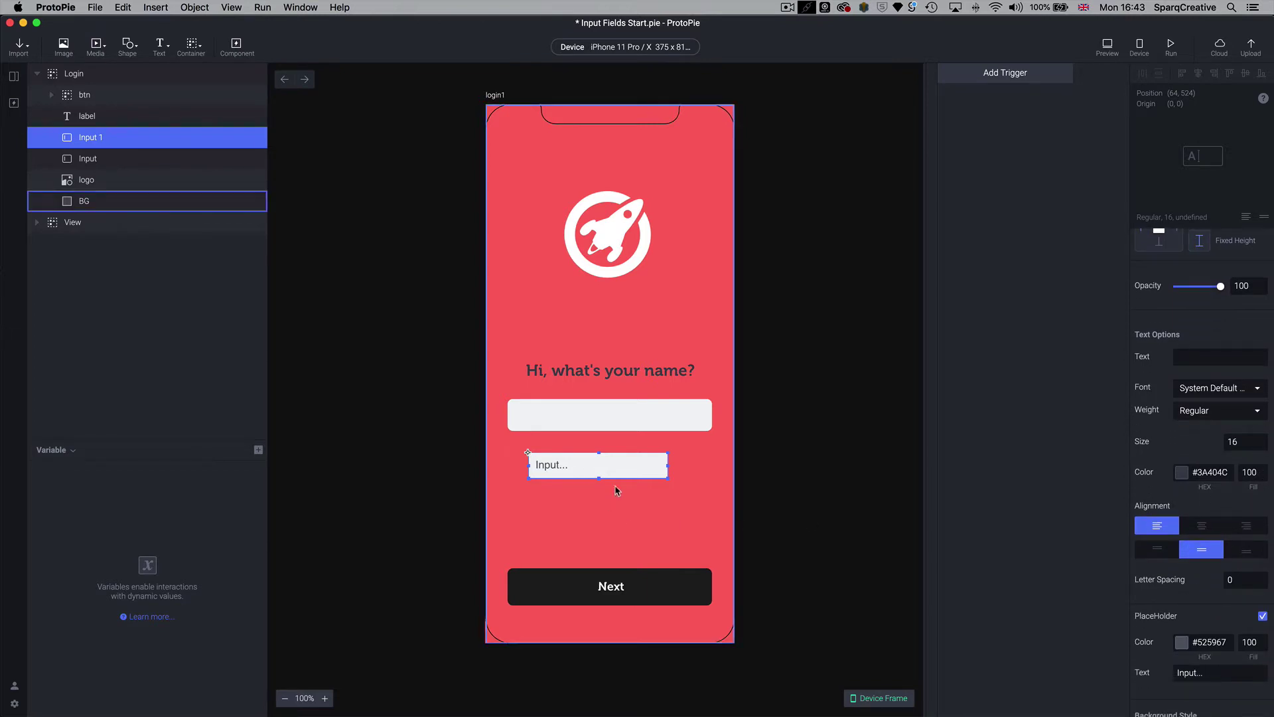
pyautogui.click(750, 484)
pyautogui.click(617, 470)
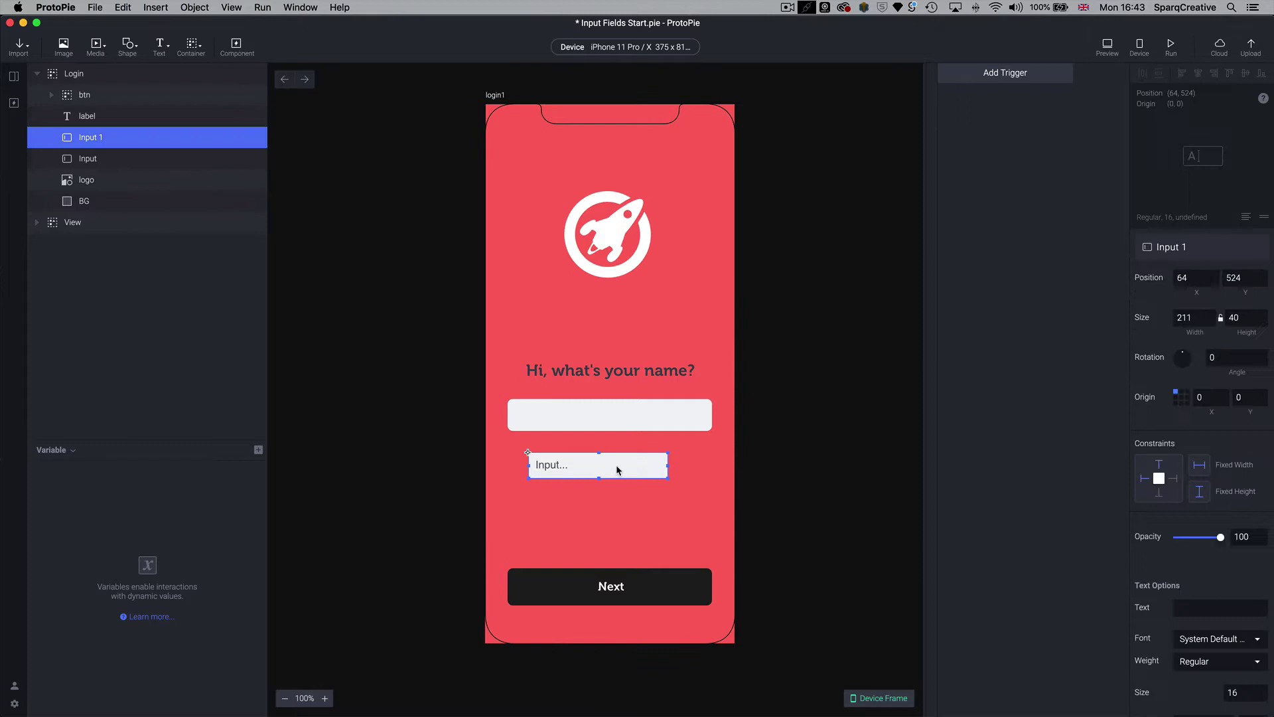
pyautogui.press('Delete')
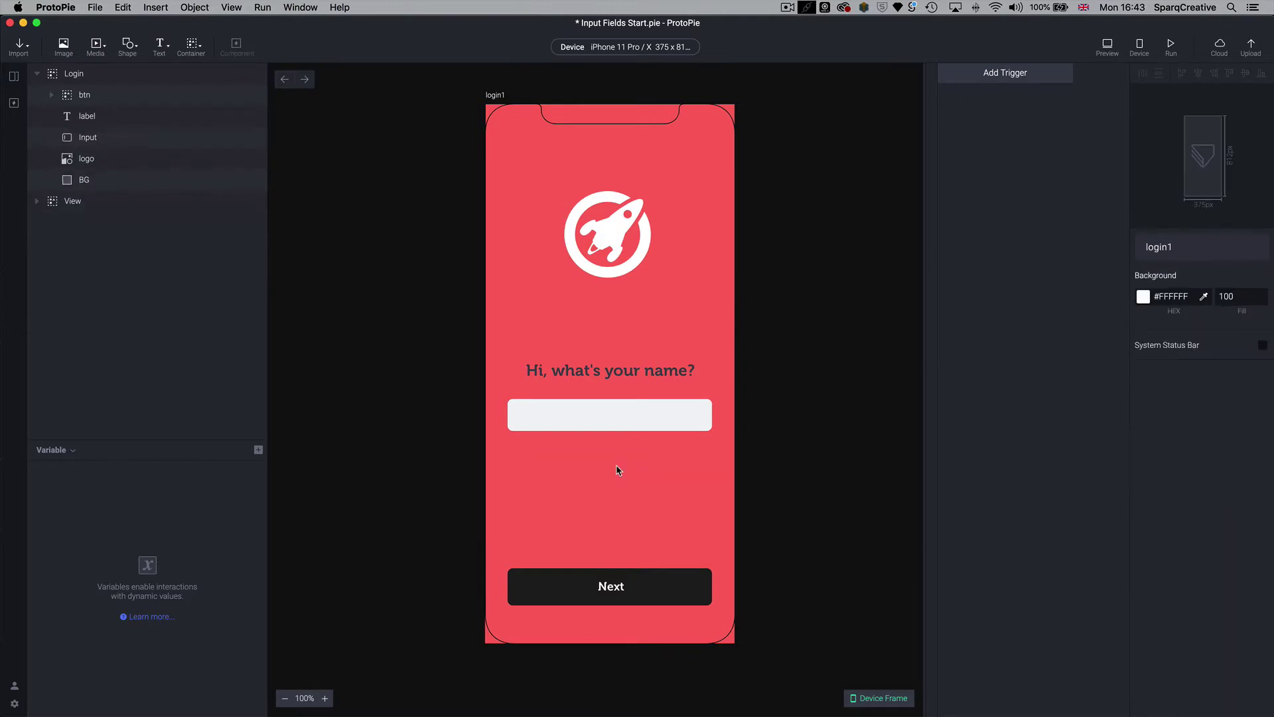
pyautogui.click(571, 415)
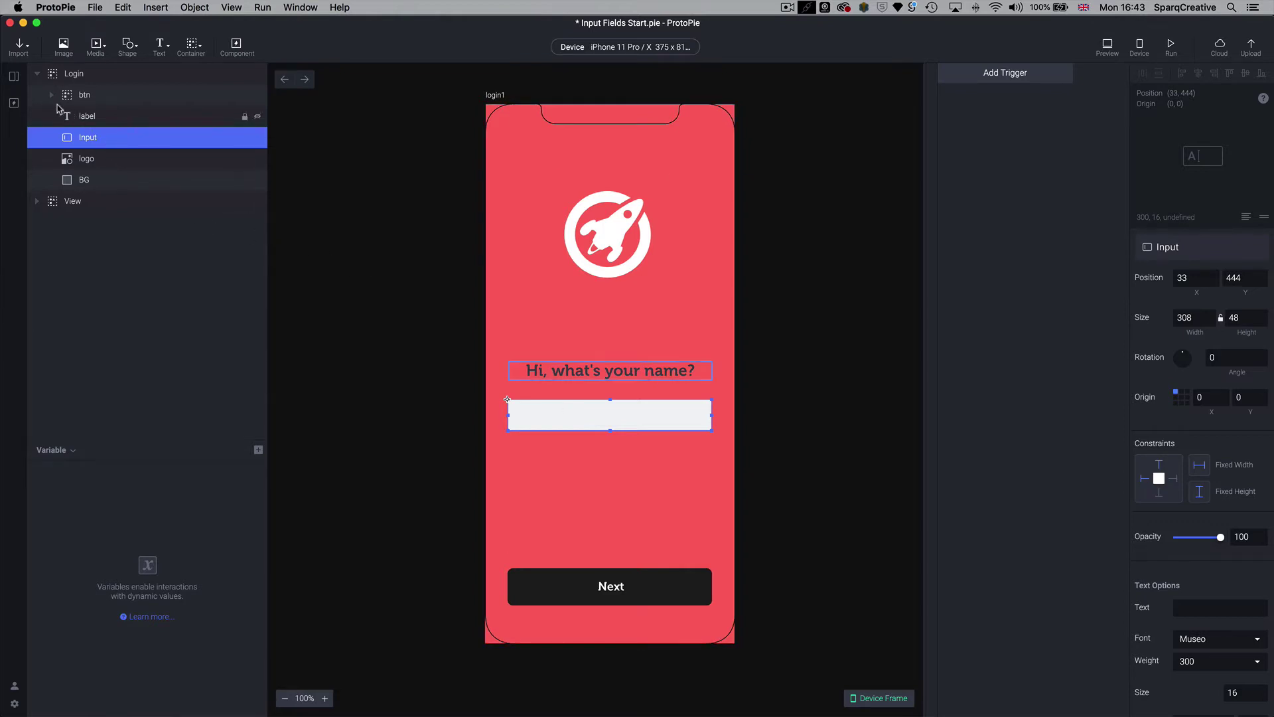
pyautogui.click(37, 74)
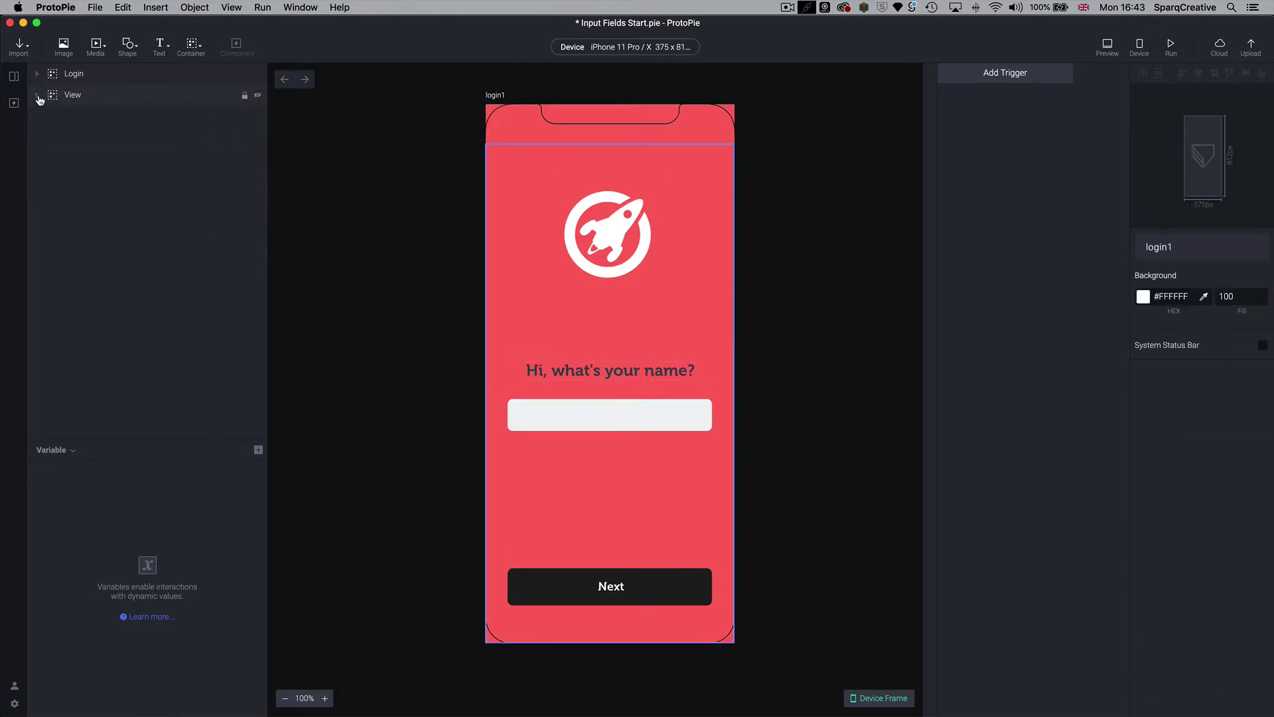
pyautogui.click(37, 96)
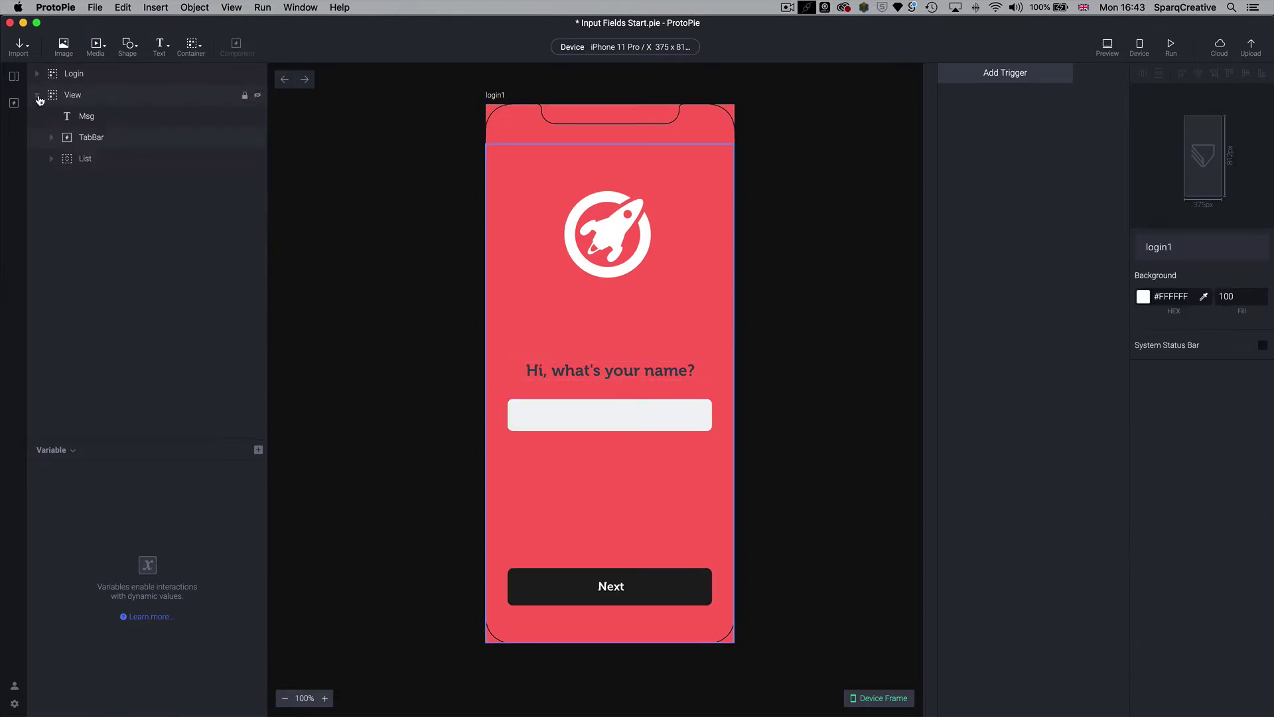
pyautogui.click(79, 124)
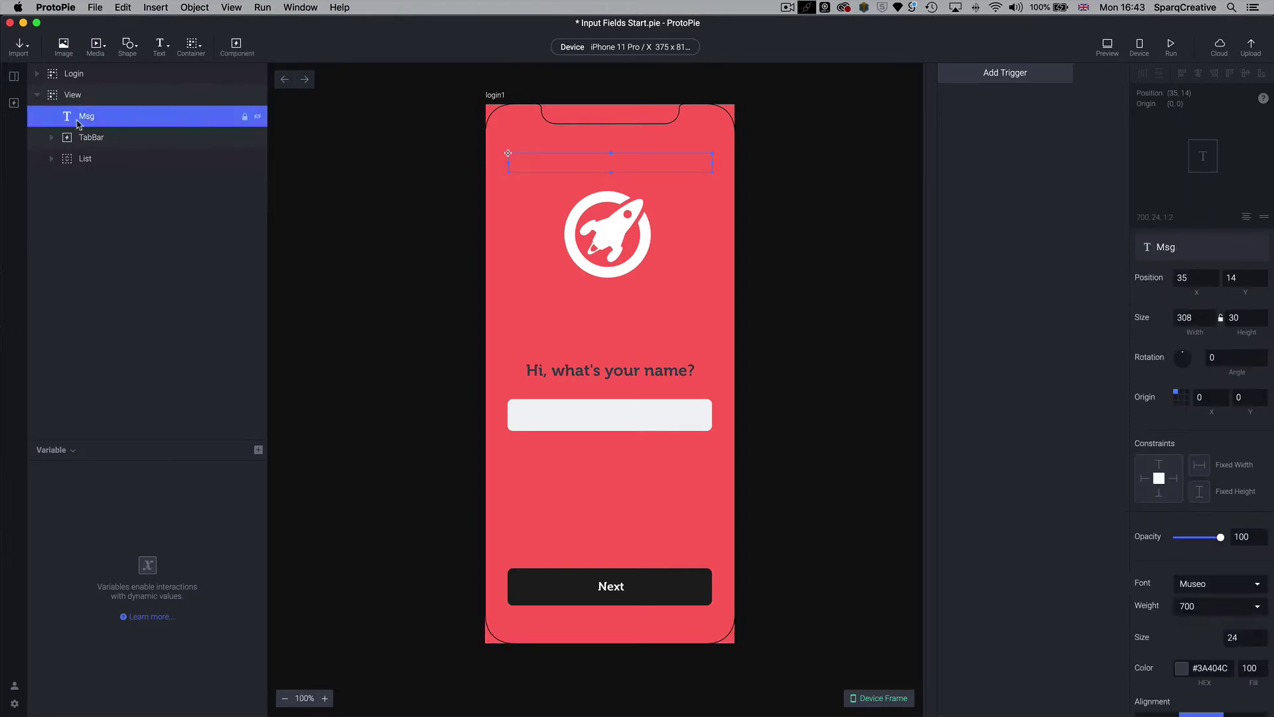
pyautogui.click(258, 76)
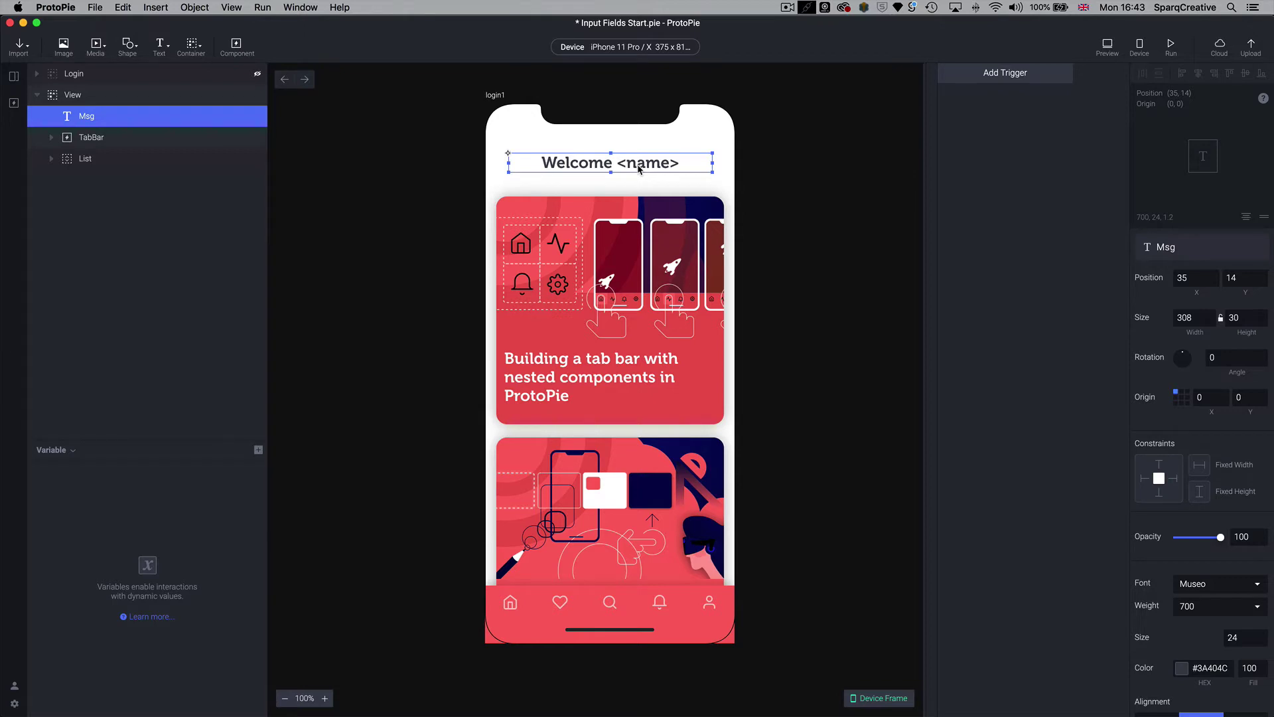
pyautogui.click(37, 95)
pyautogui.click(257, 75)
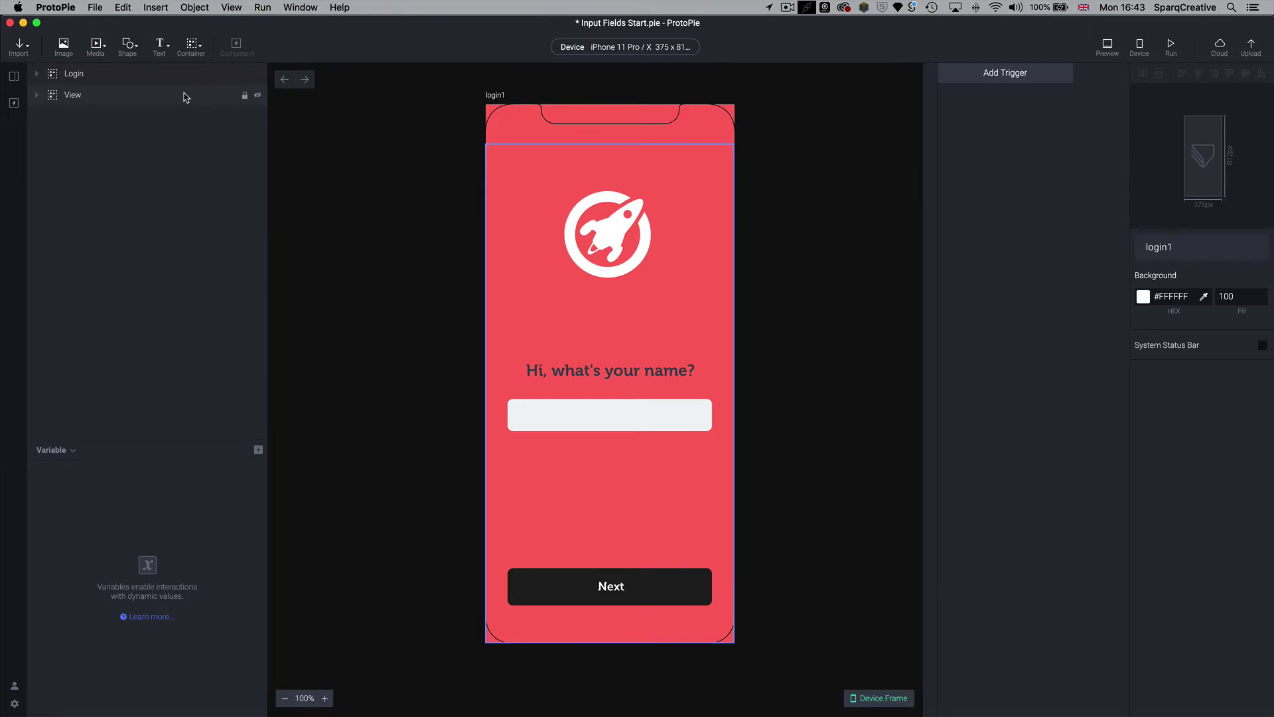
pyautogui.click(36, 74)
pyautogui.click(37, 74)
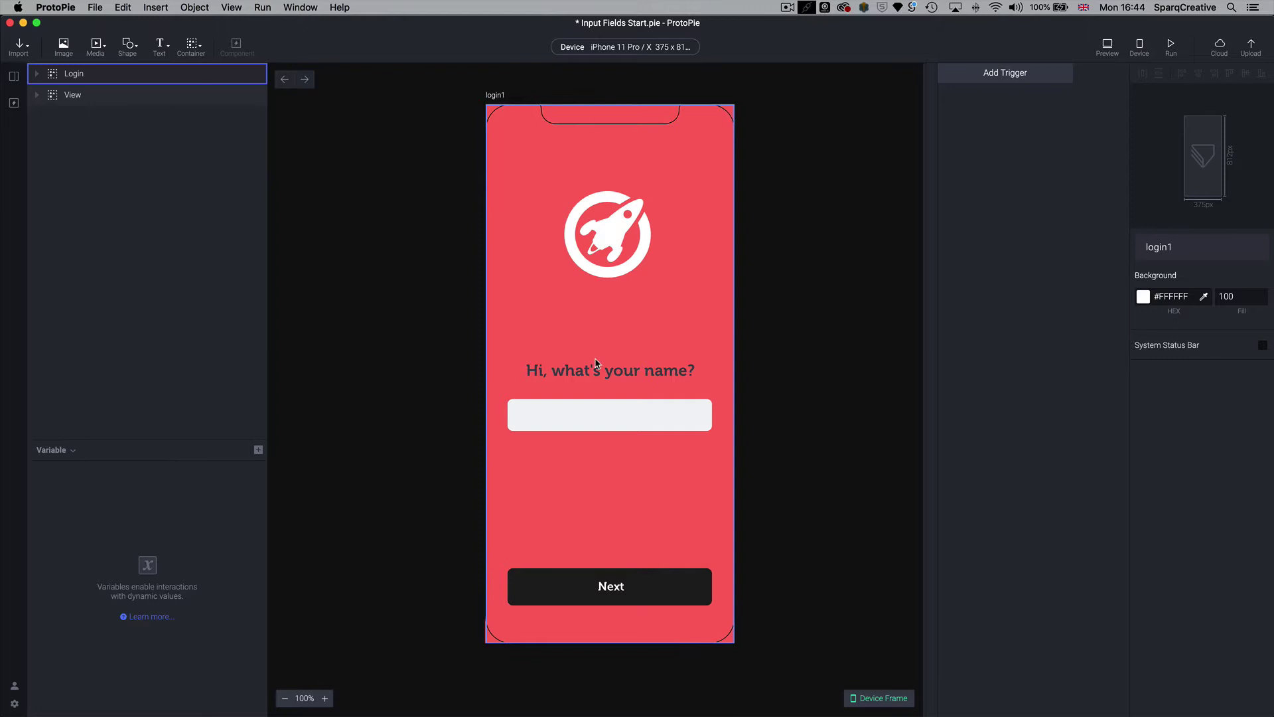
pyautogui.click(1106, 45)
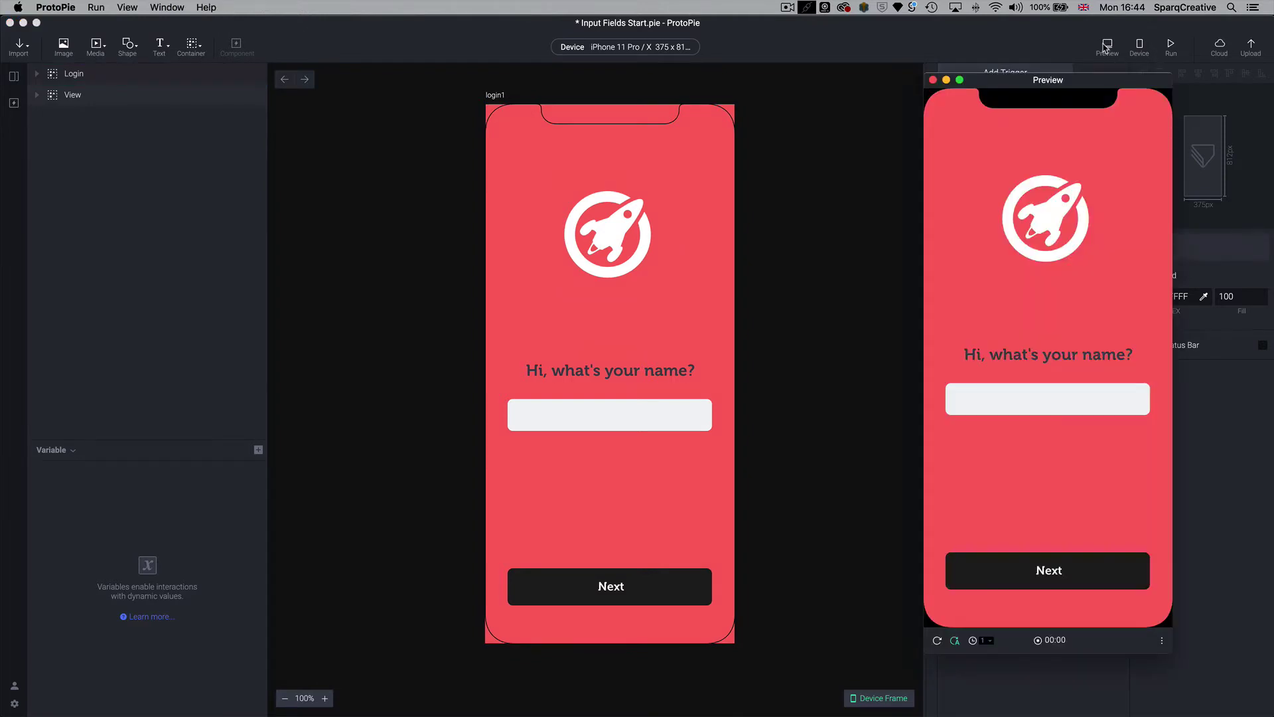
pyautogui.moveTo(1029, 80); pyautogui.dragTo(995, 98)
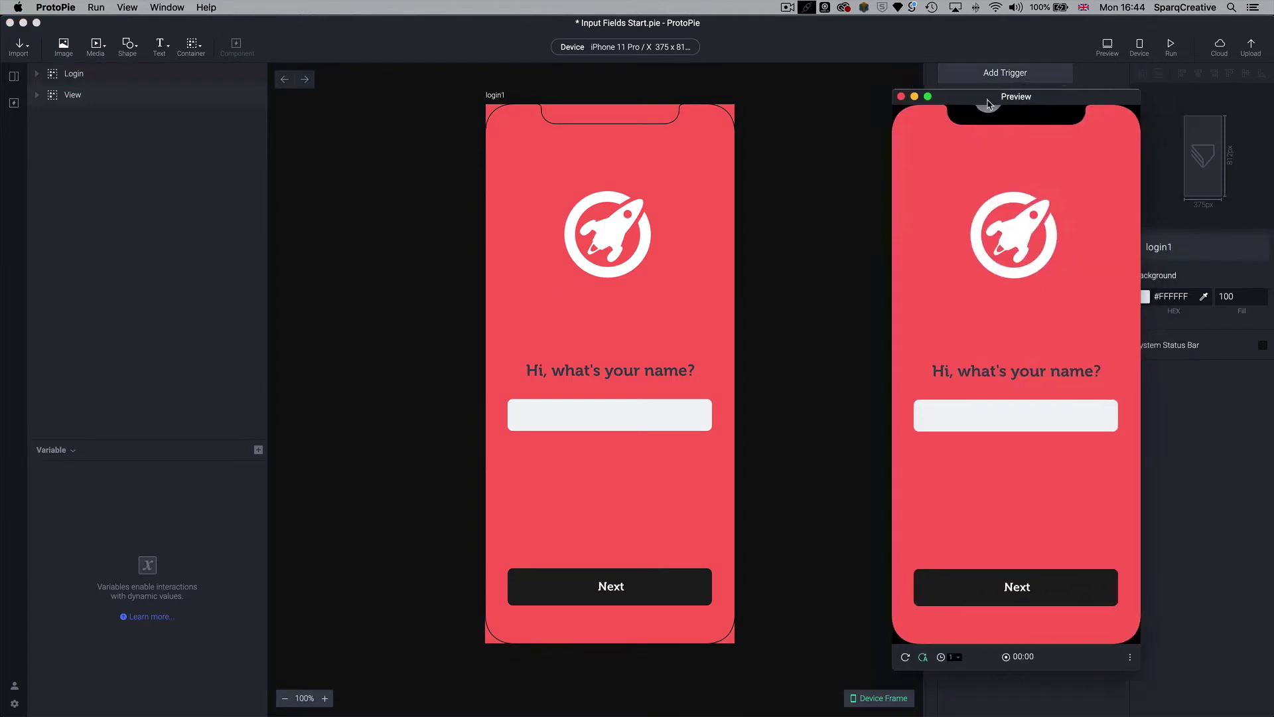
pyautogui.click(985, 416)
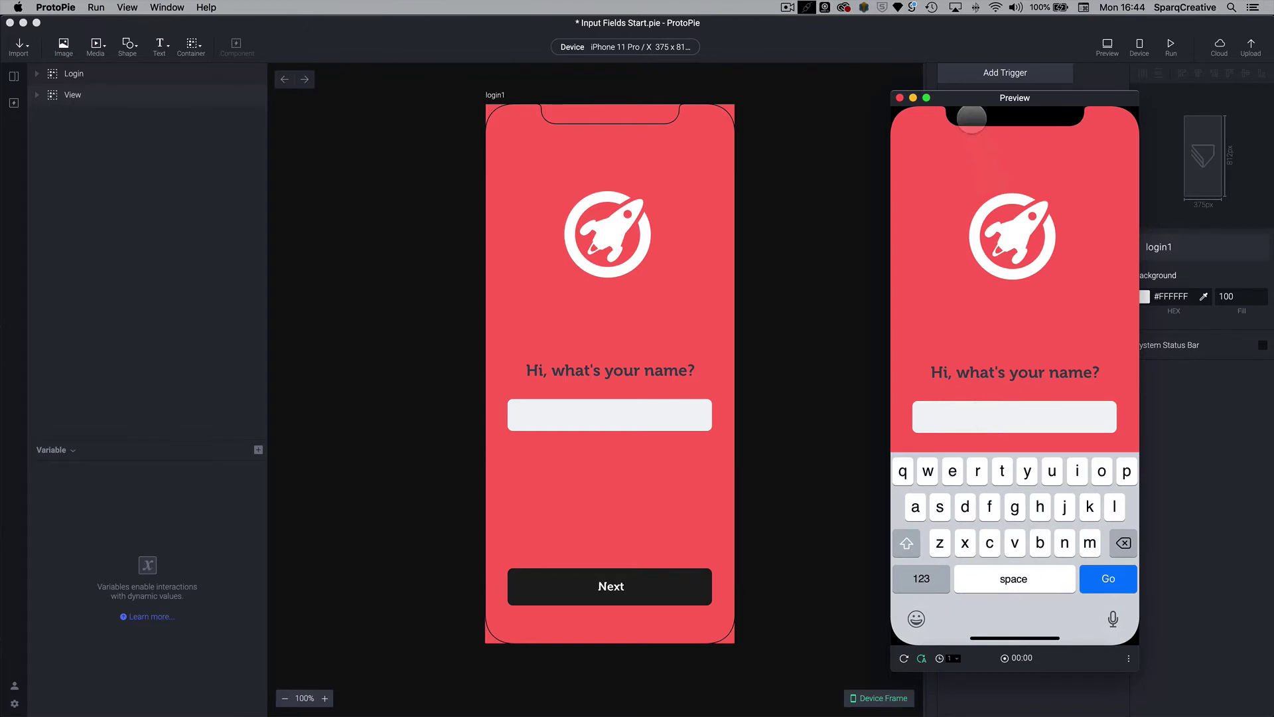
pyautogui.moveTo(973, 99)
pyautogui.mouseDown()
pyautogui.moveTo(940, 152)
pyautogui.moveTo(933, 198)
pyautogui.moveTo(966, 82)
pyautogui.mouseUp()
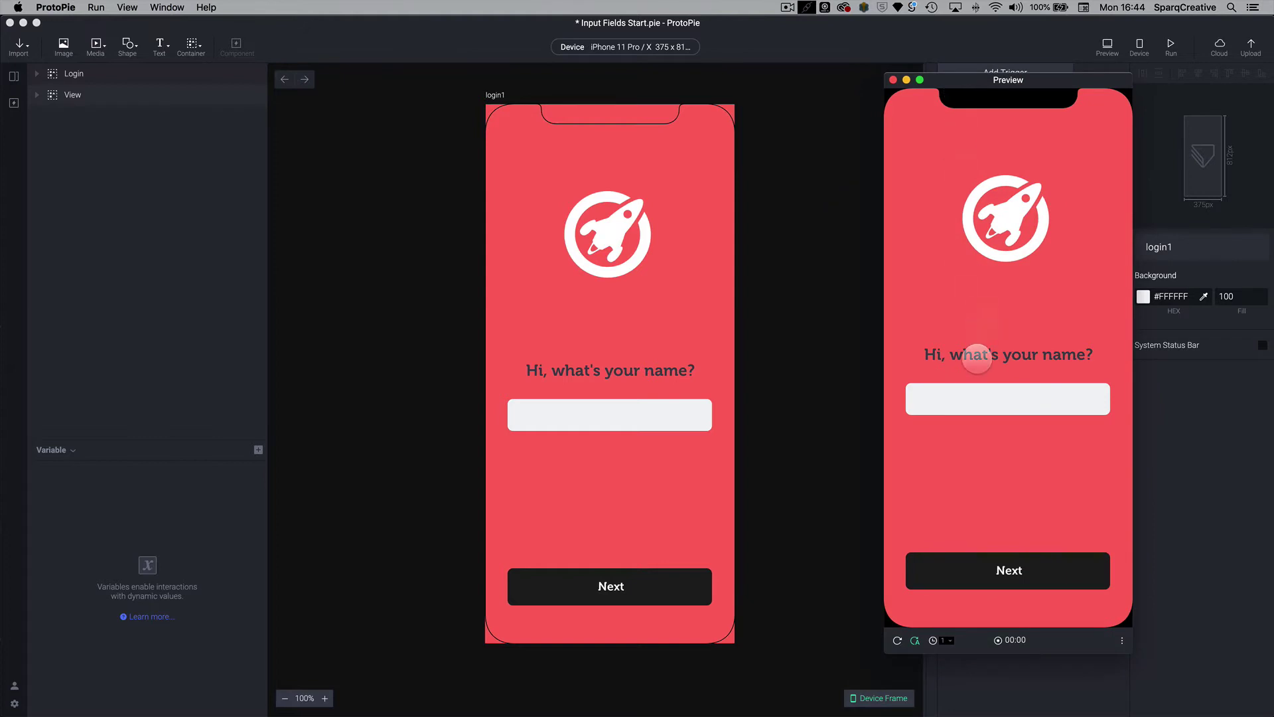
pyautogui.click(974, 401)
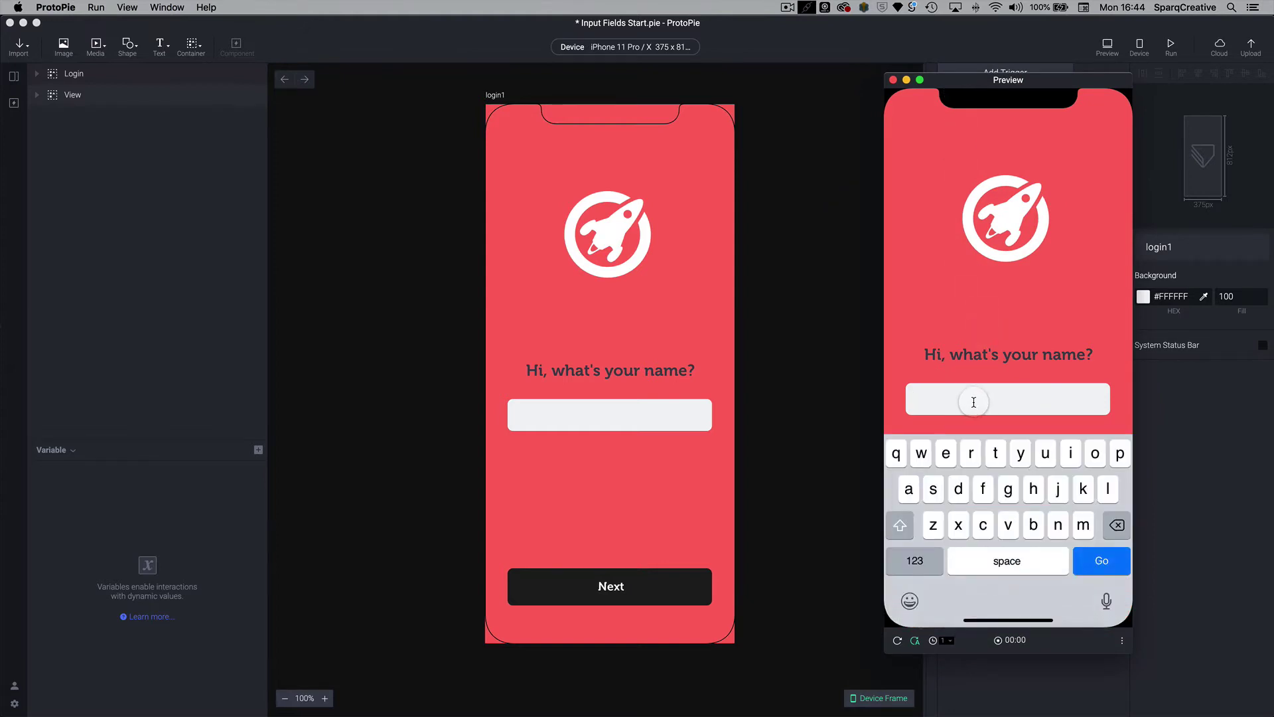
pyautogui.write('darren')
pyautogui.press('Return')
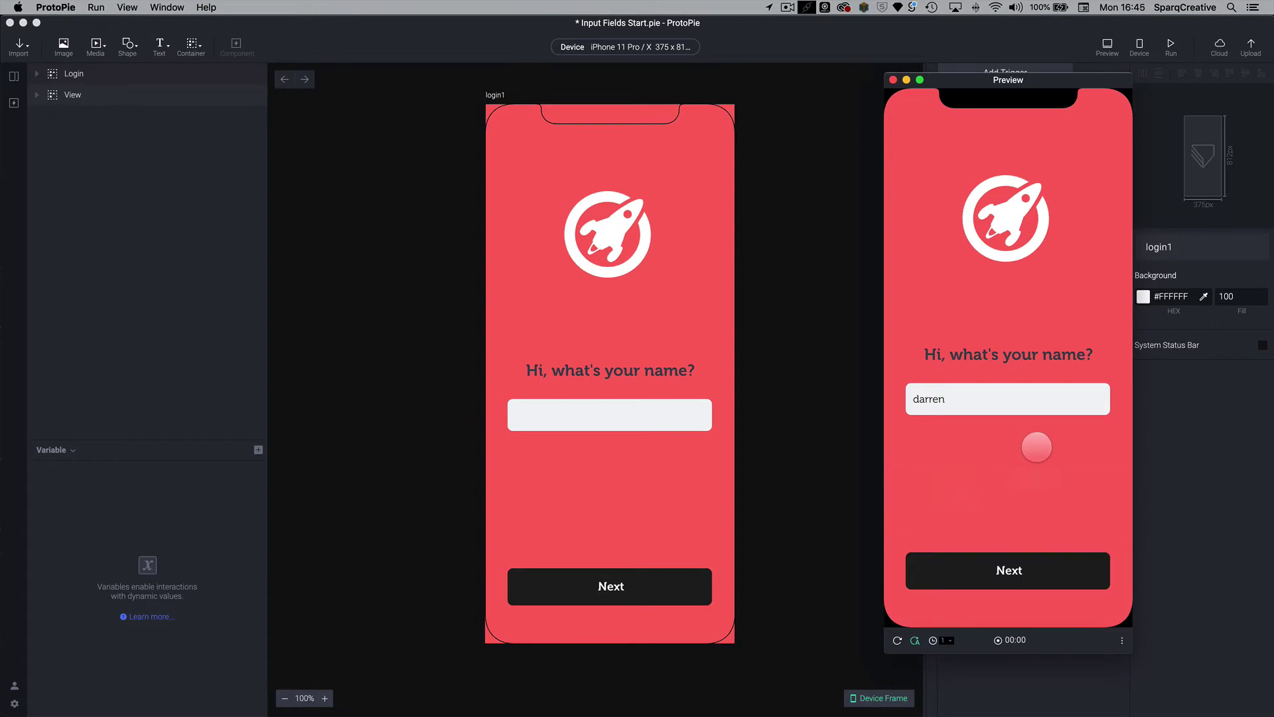
pyautogui.click(975, 401)
pyautogui.press('Return')
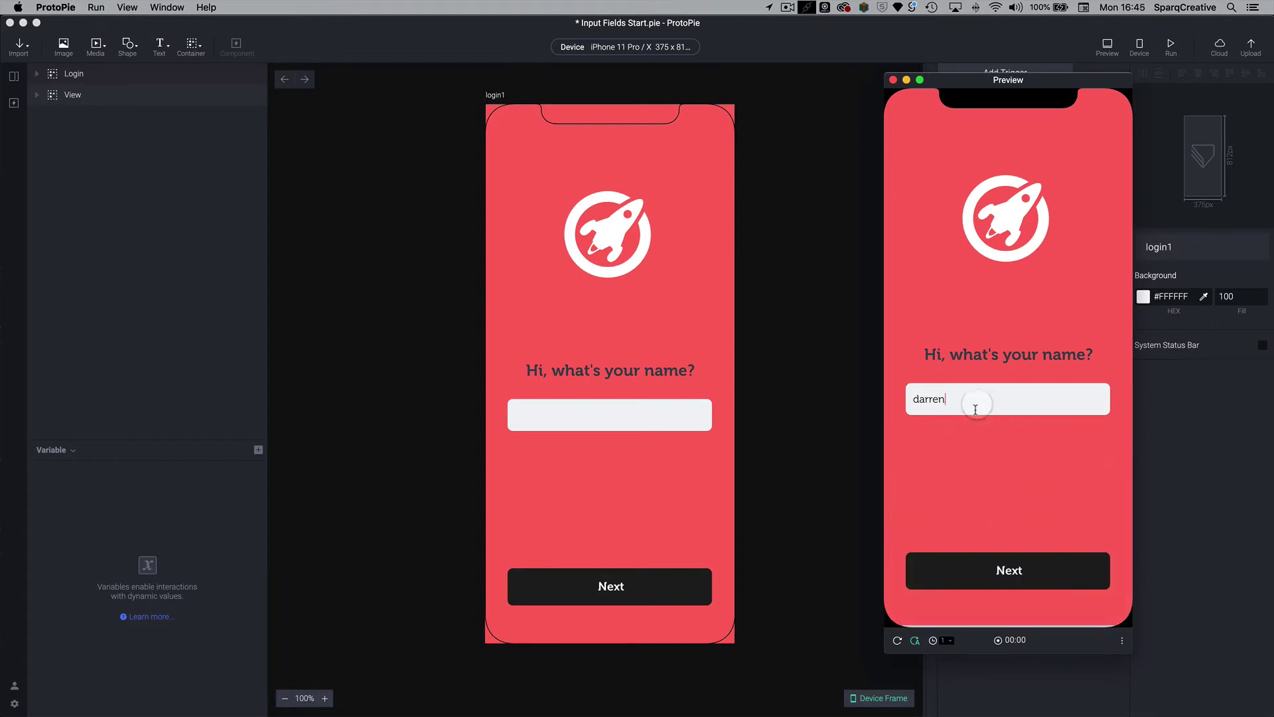
pyautogui.click(976, 406)
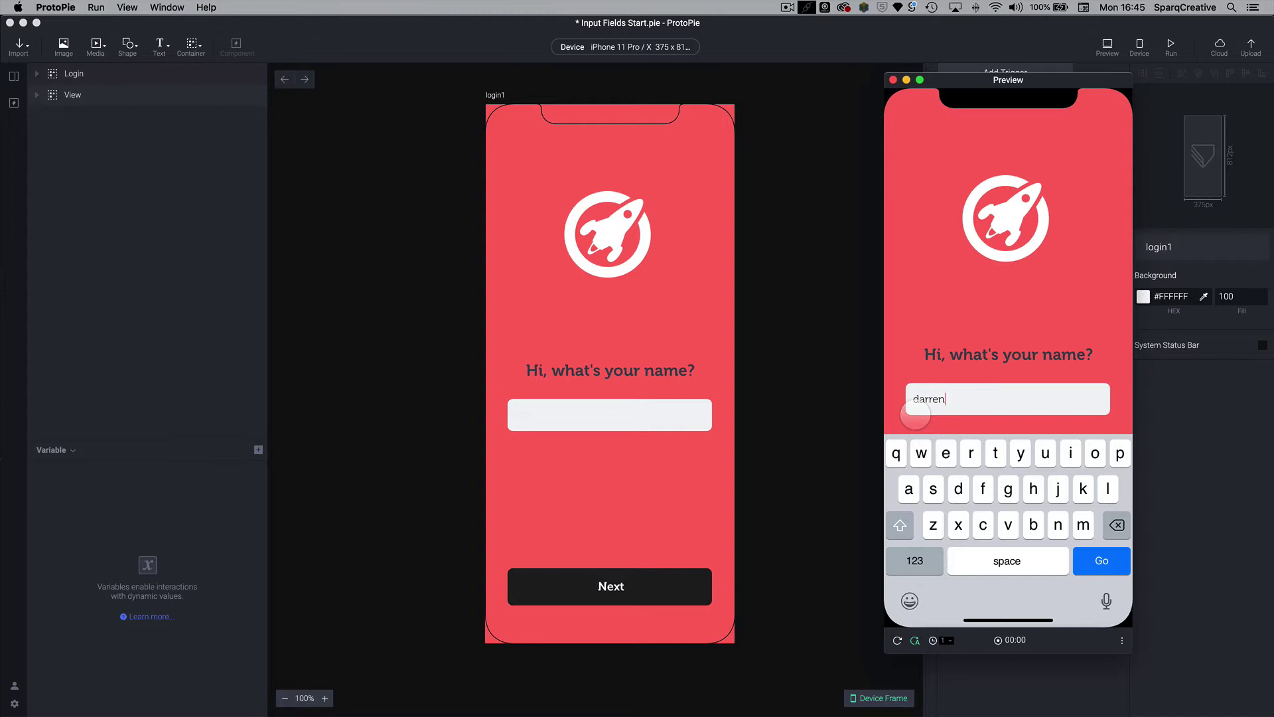
pyautogui.press('BackSpace')
pyautogui.press('BackSpace')
pyautogui.press('BackSpace')
pyautogui.press('BackSpace')
pyautogui.write('darren')
pyautogui.press('Return')
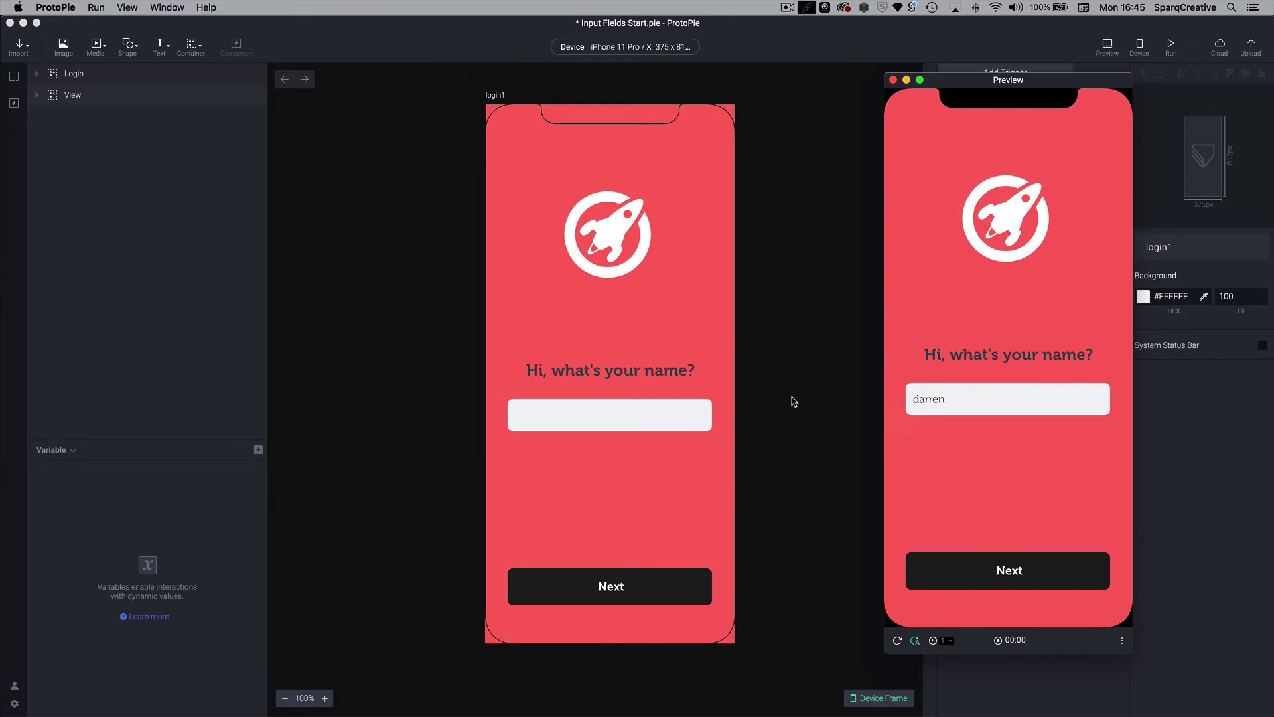
pyautogui.press('super+w')
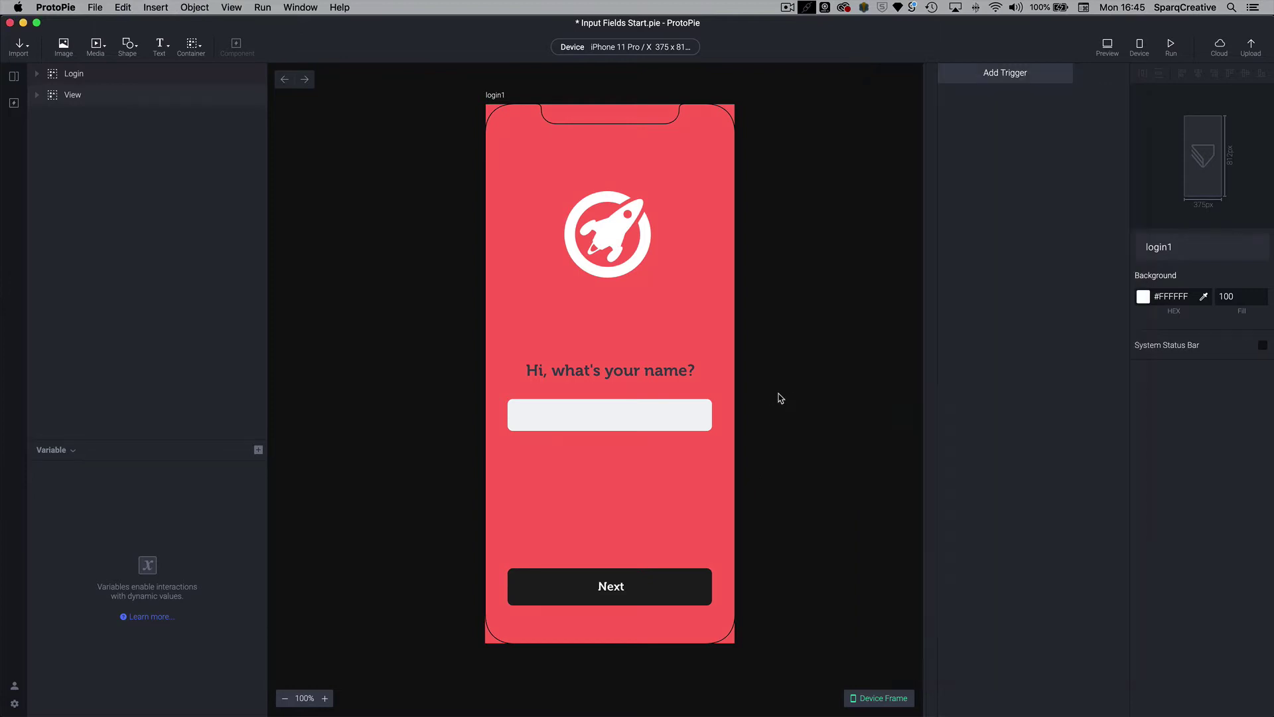
# Step: Select the btn layer inside Login and give it a Tap trigger
pyautogui.click(627, 598)
pyautogui.click(658, 595)
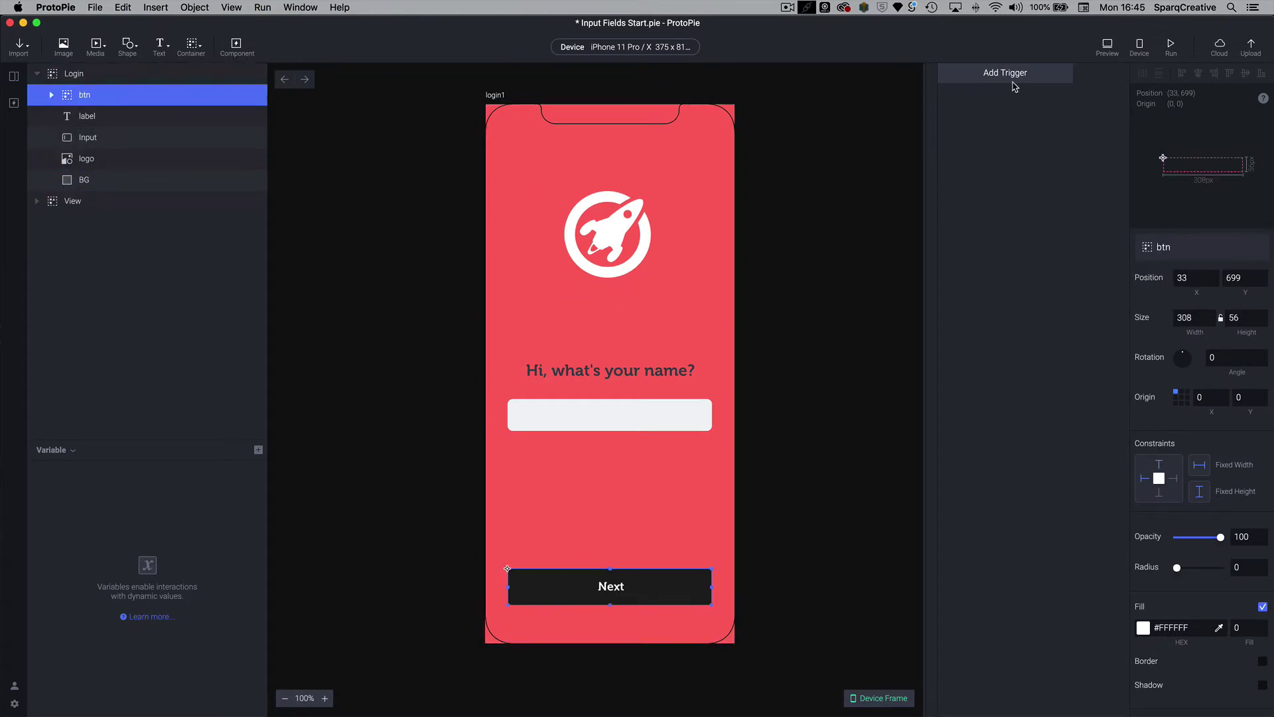
pyautogui.click(990, 76)
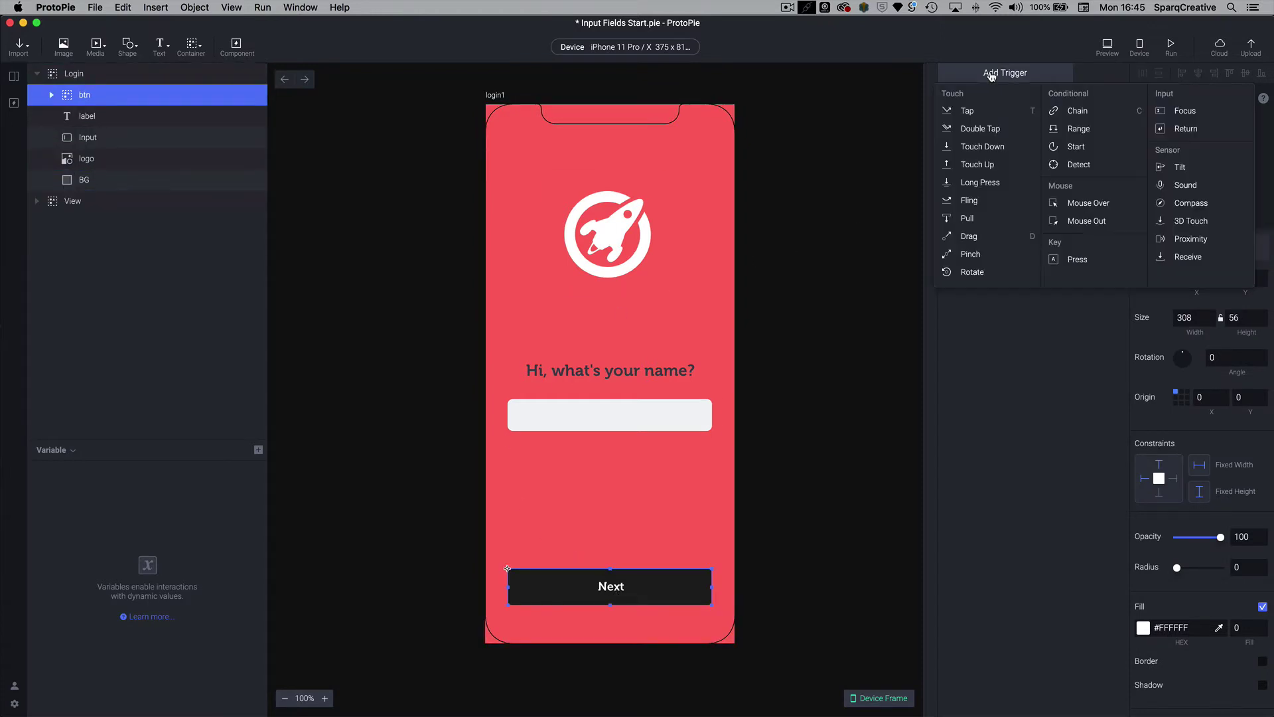
pyautogui.click(971, 112)
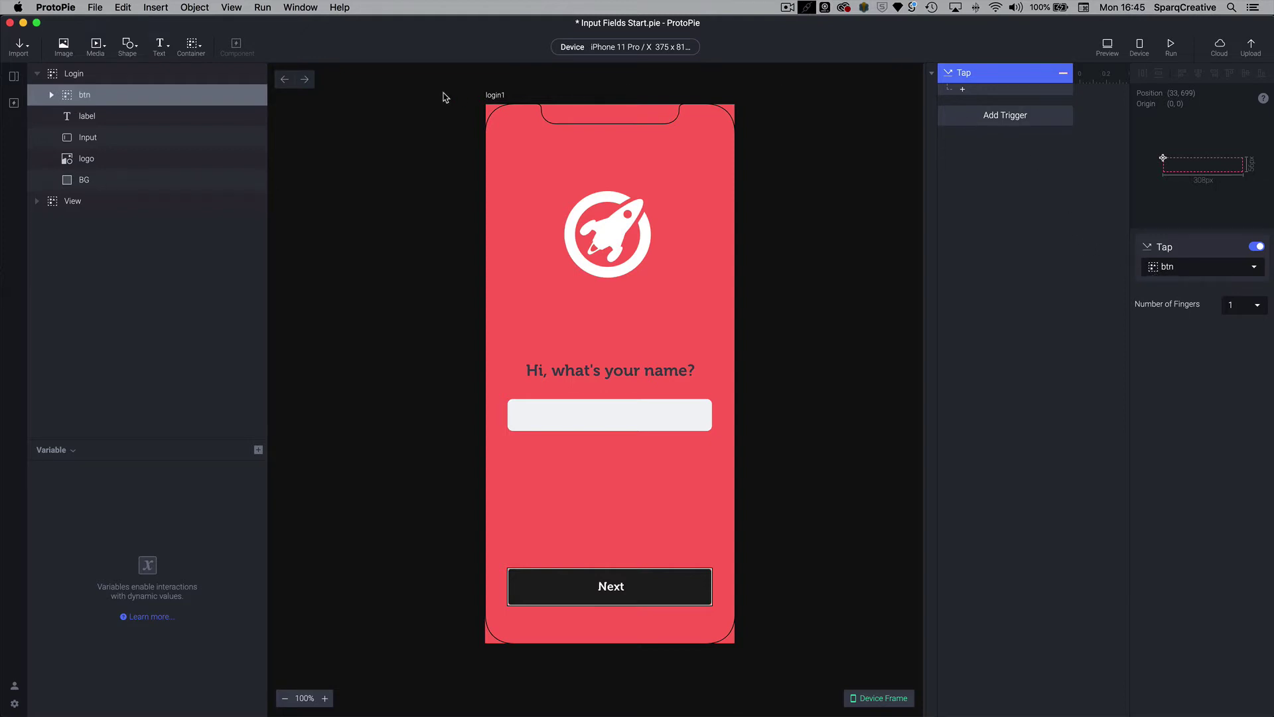
# Step: Briefly preview the prototype, then bring up the response list for the Tap trigger
pyautogui.press('super+p')
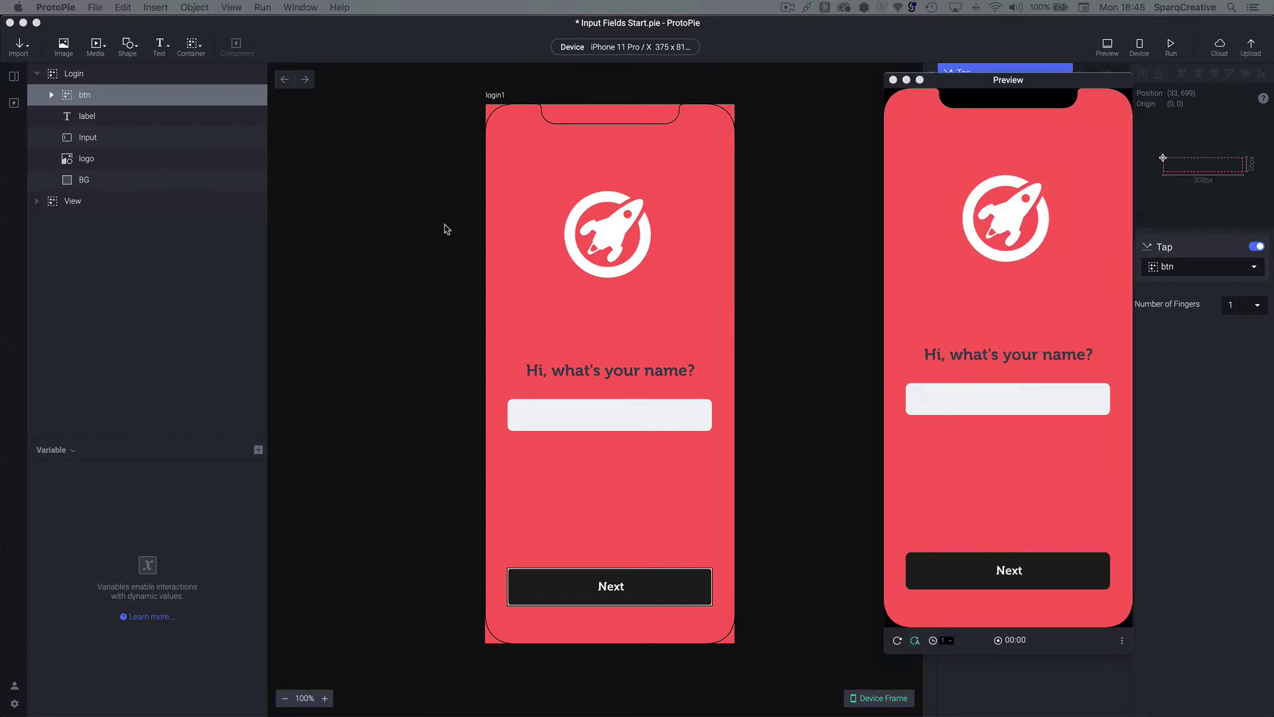
pyautogui.press('super+p')
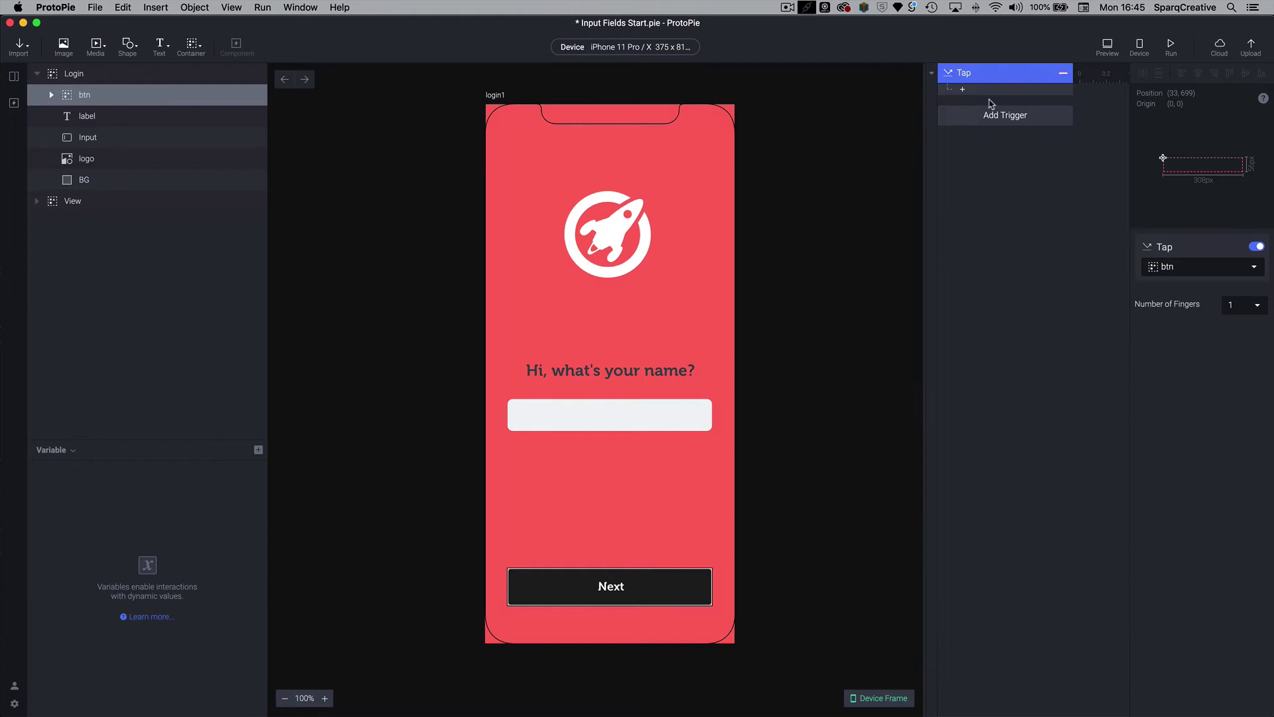
pyautogui.click(971, 90)
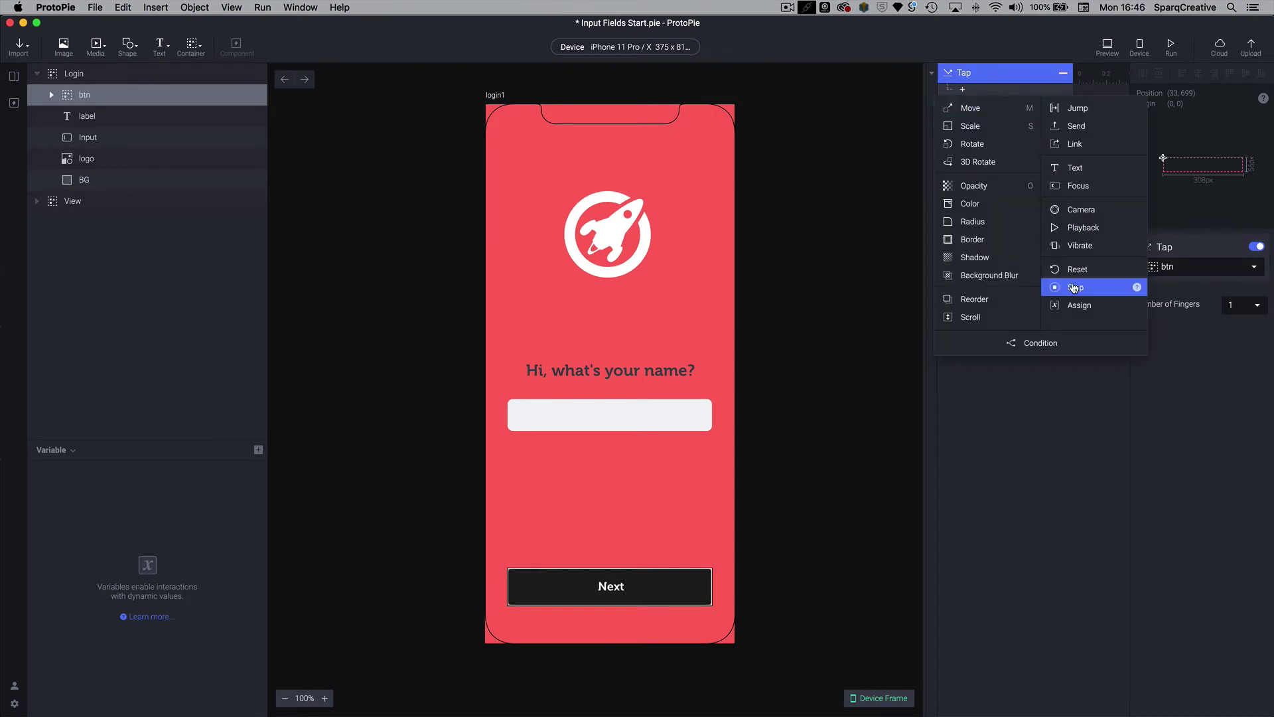
# Step: Add a Text response to the Tap trigger targeting the Msg layer
pyautogui.click(1077, 168)
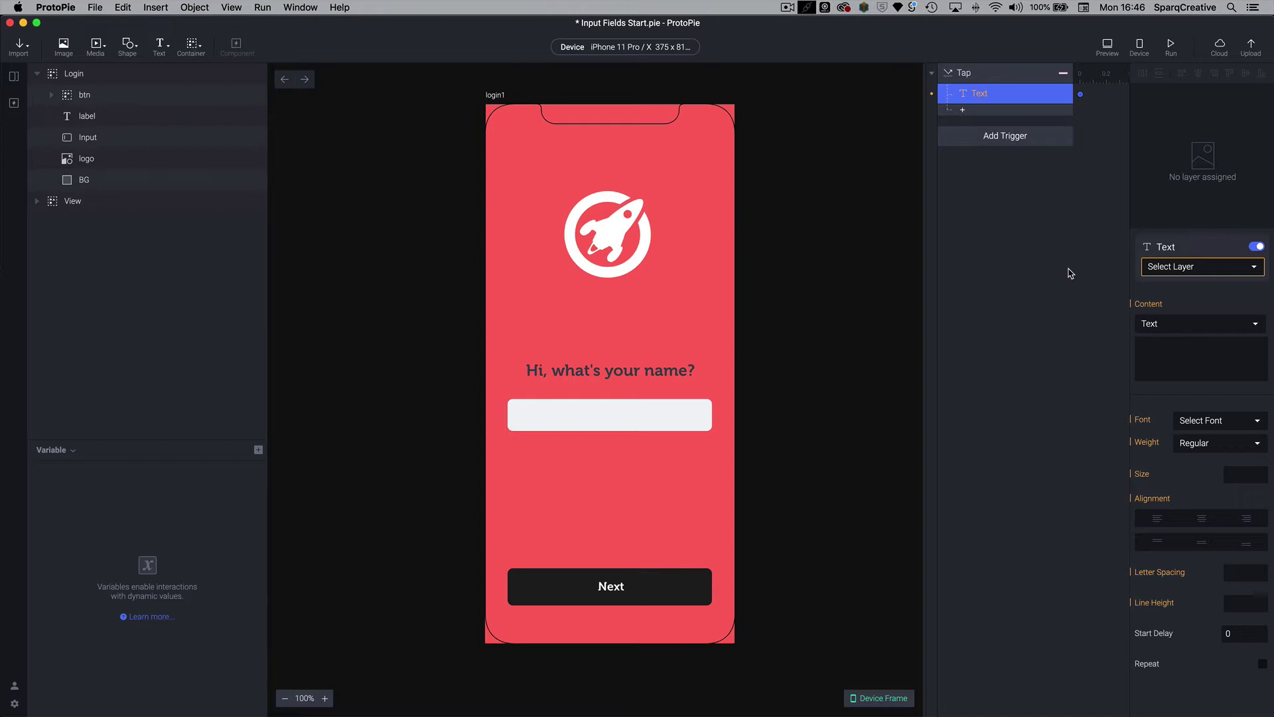
pyautogui.click(1177, 267)
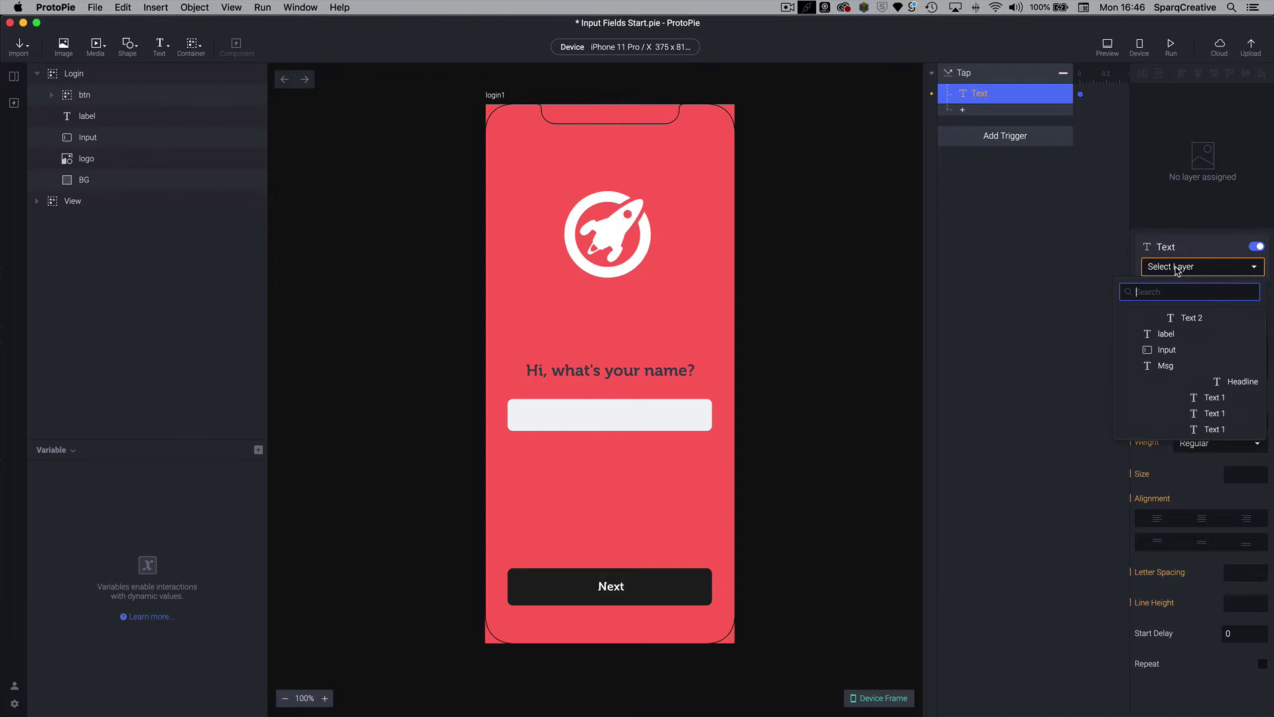
pyautogui.click(1229, 366)
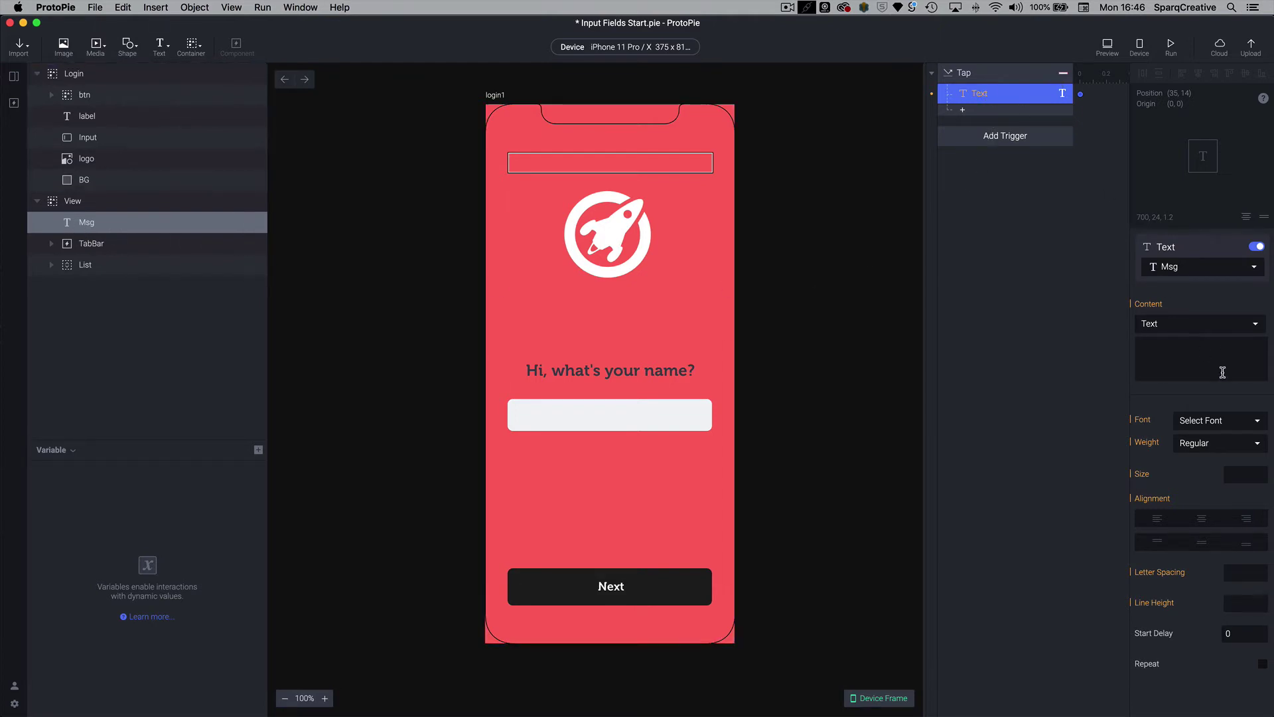
# Step: Clear the test text from the content box and switch the Content type from Text to Formula
pyautogui.click(1177, 327)
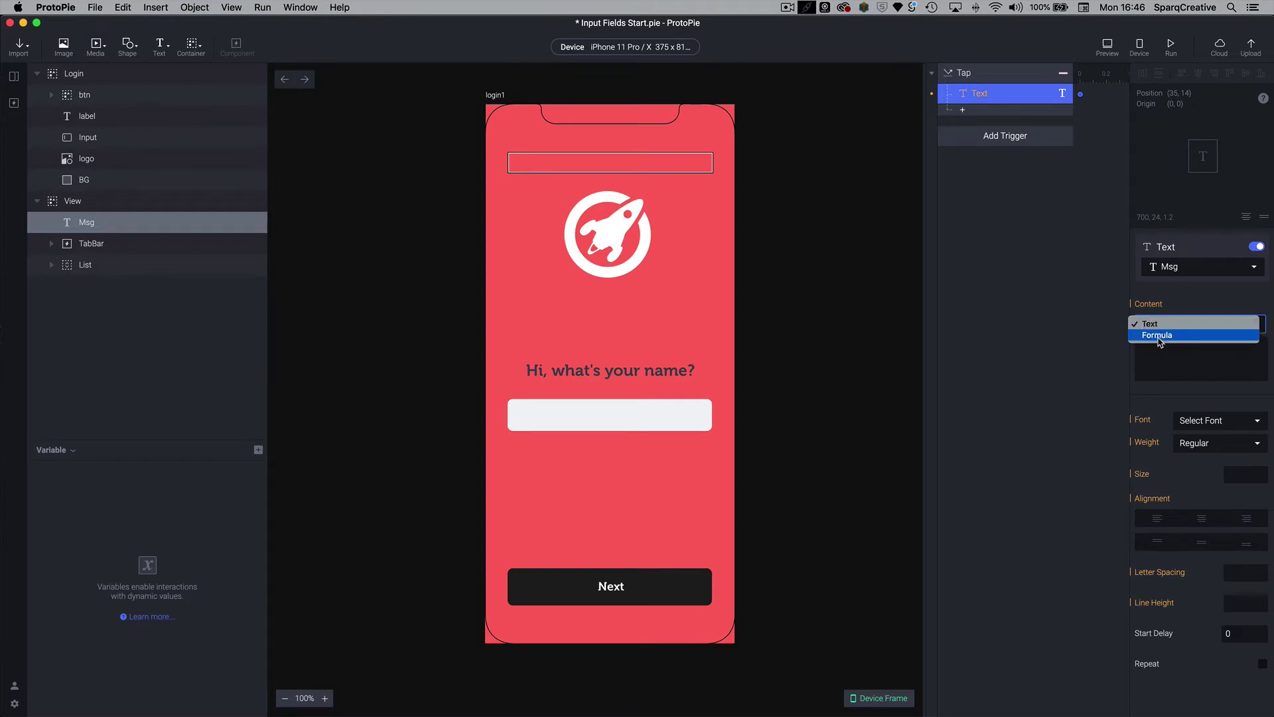
pyautogui.click(1172, 364)
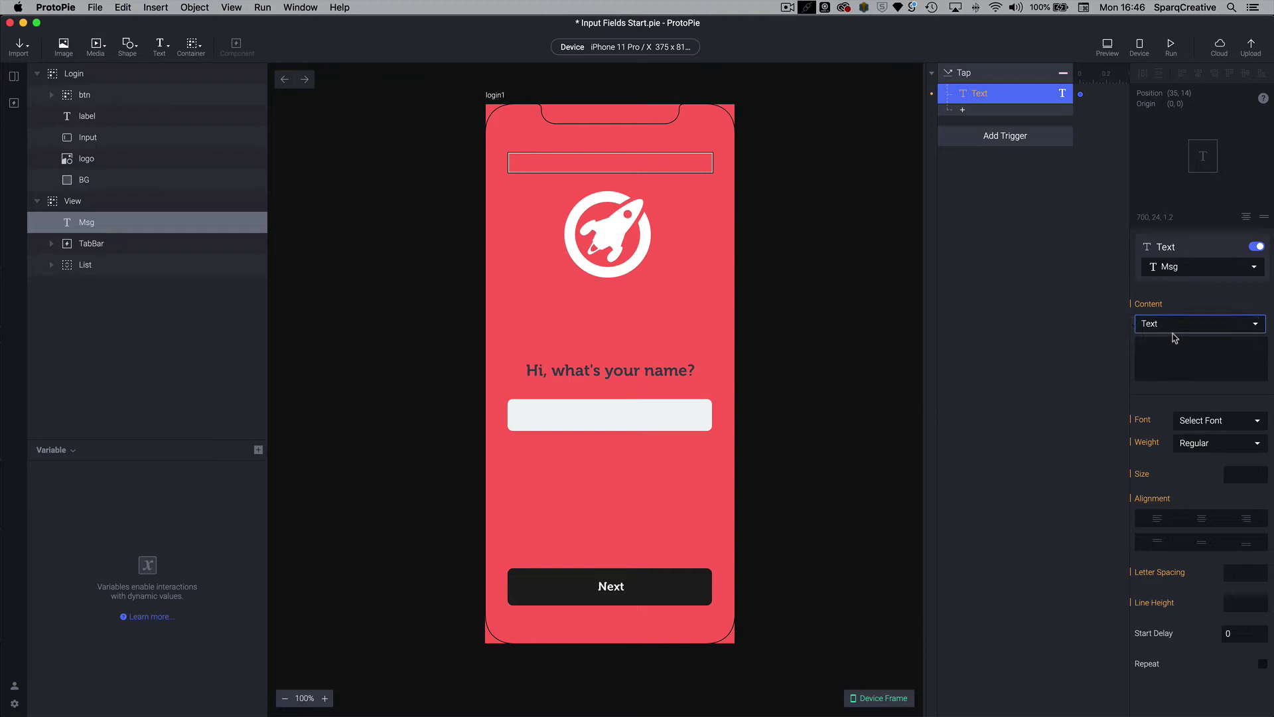
pyautogui.click(1159, 354)
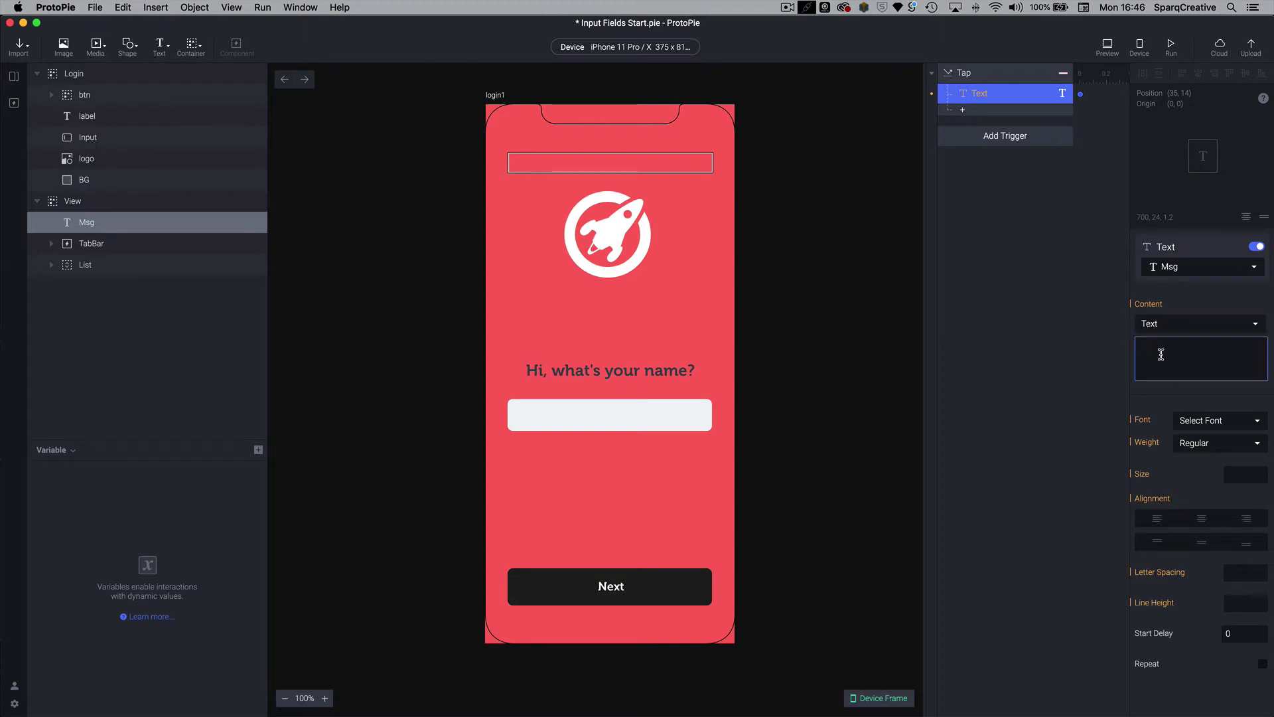
pyautogui.write('Darren')
pyautogui.moveTo(1173, 346); pyautogui.dragTo(1130, 348)
pyautogui.press('BackSpace')
pyautogui.click(1227, 325)
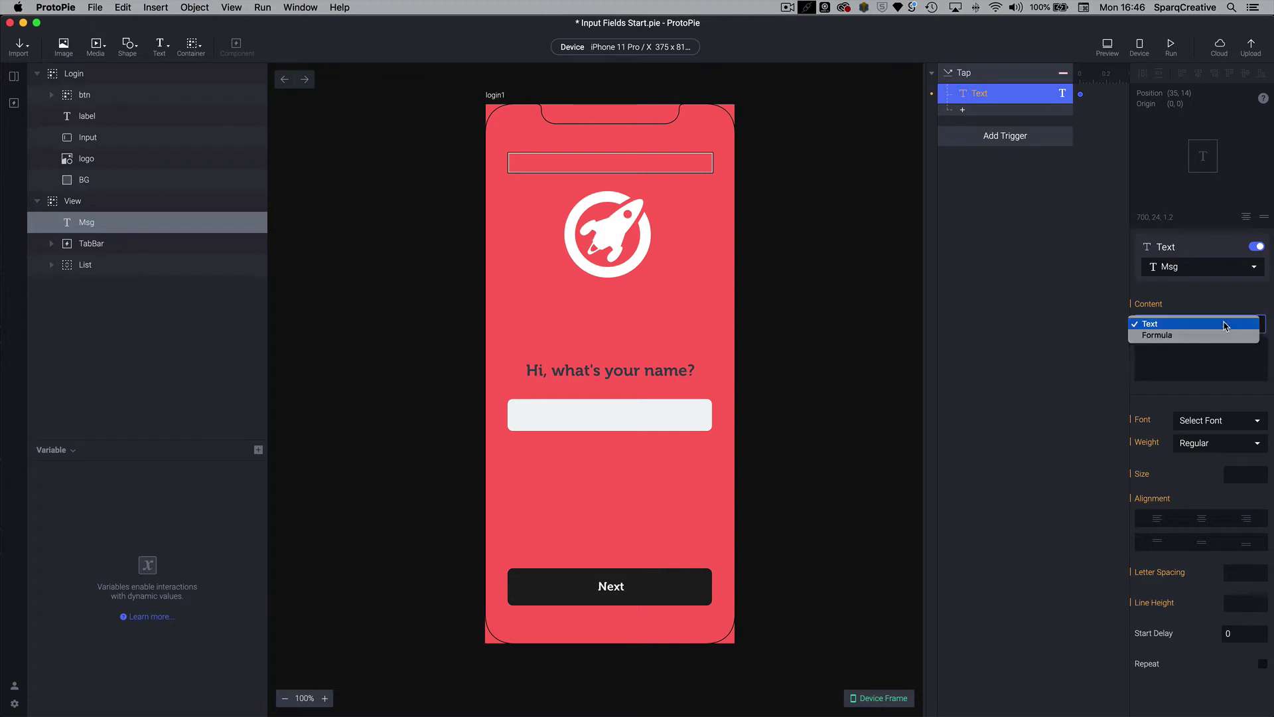
pyautogui.click(1217, 336)
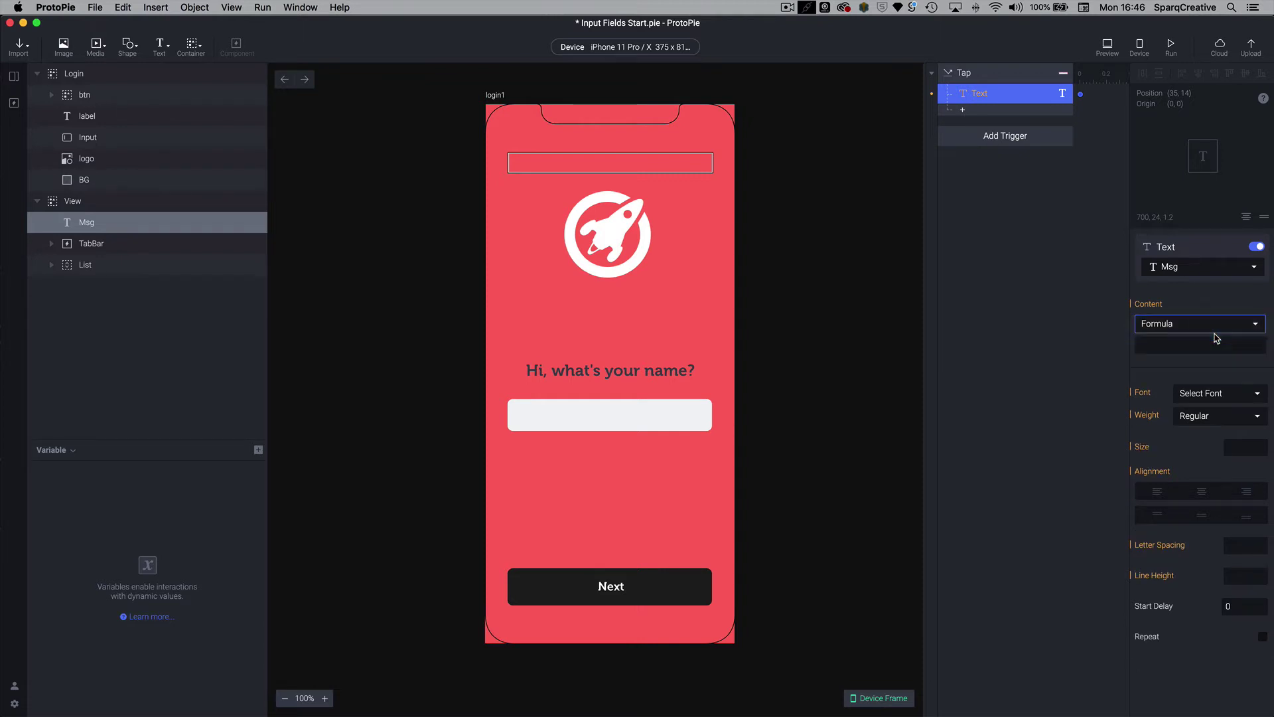
# Step: Build and confirm the Msg content formula `Input`.text using the Input layer's text property
pyautogui.click(1202, 345)
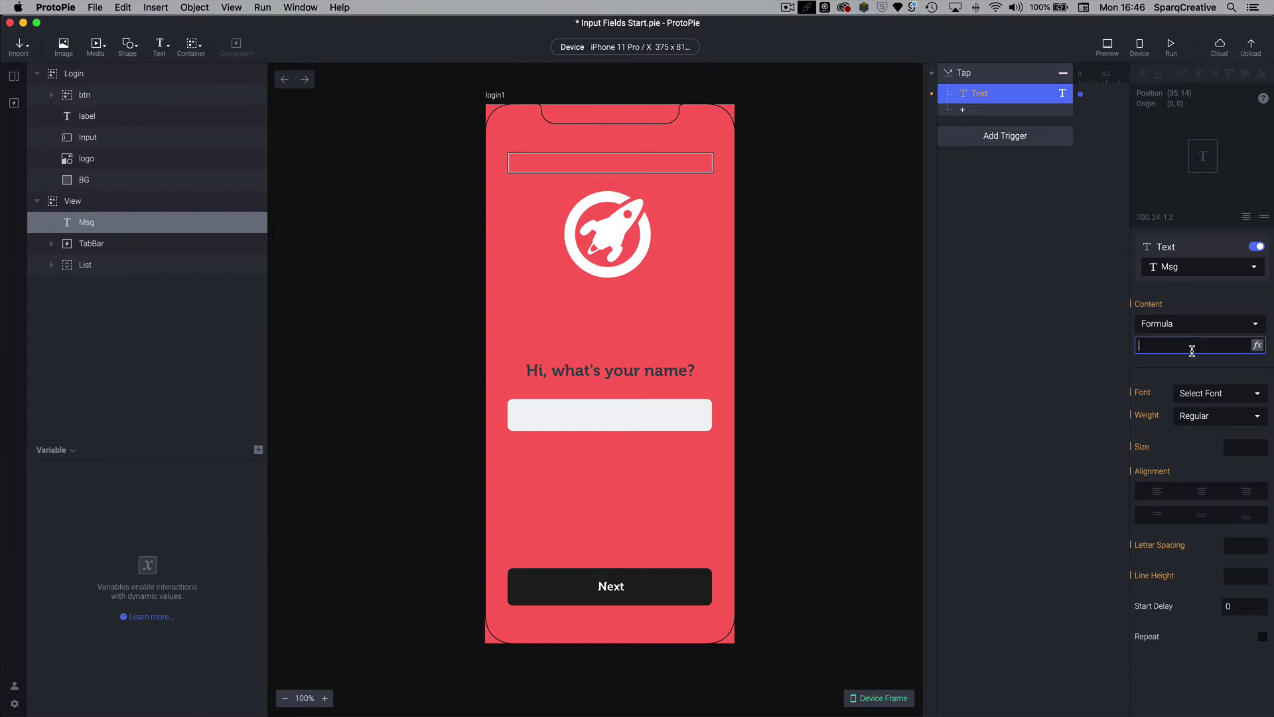
pyautogui.click(1258, 345)
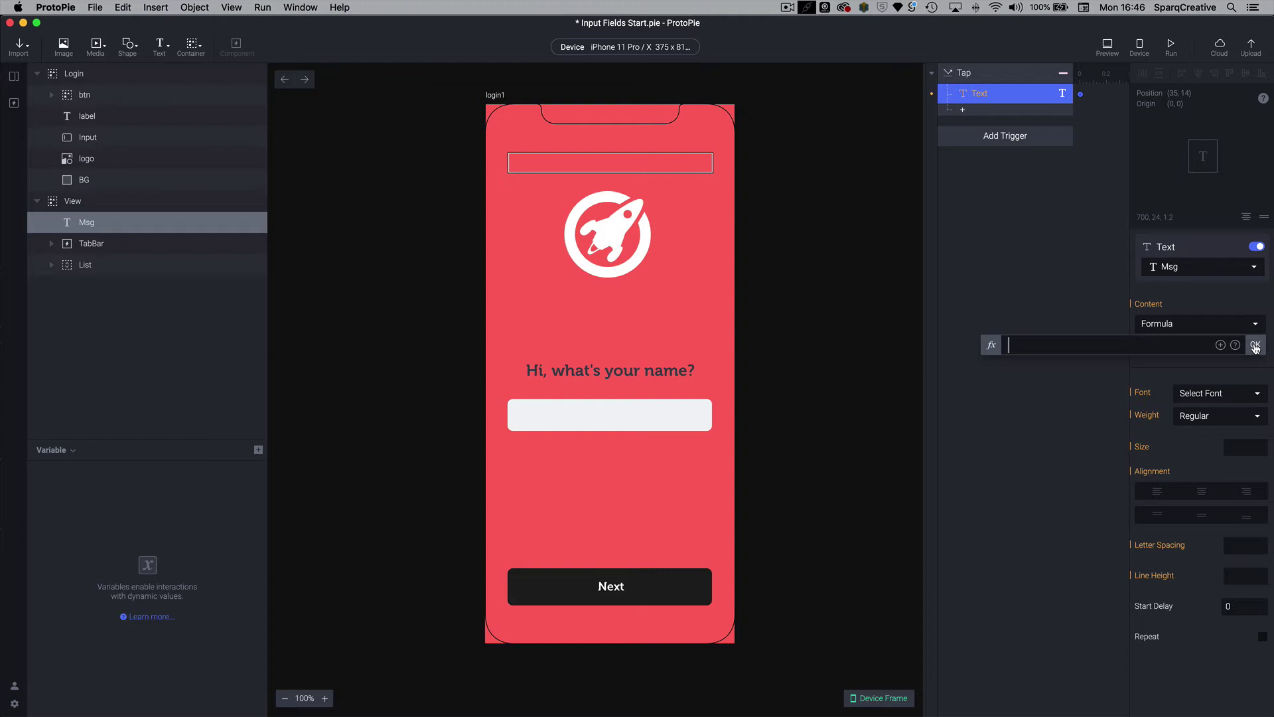
pyautogui.click(1220, 345)
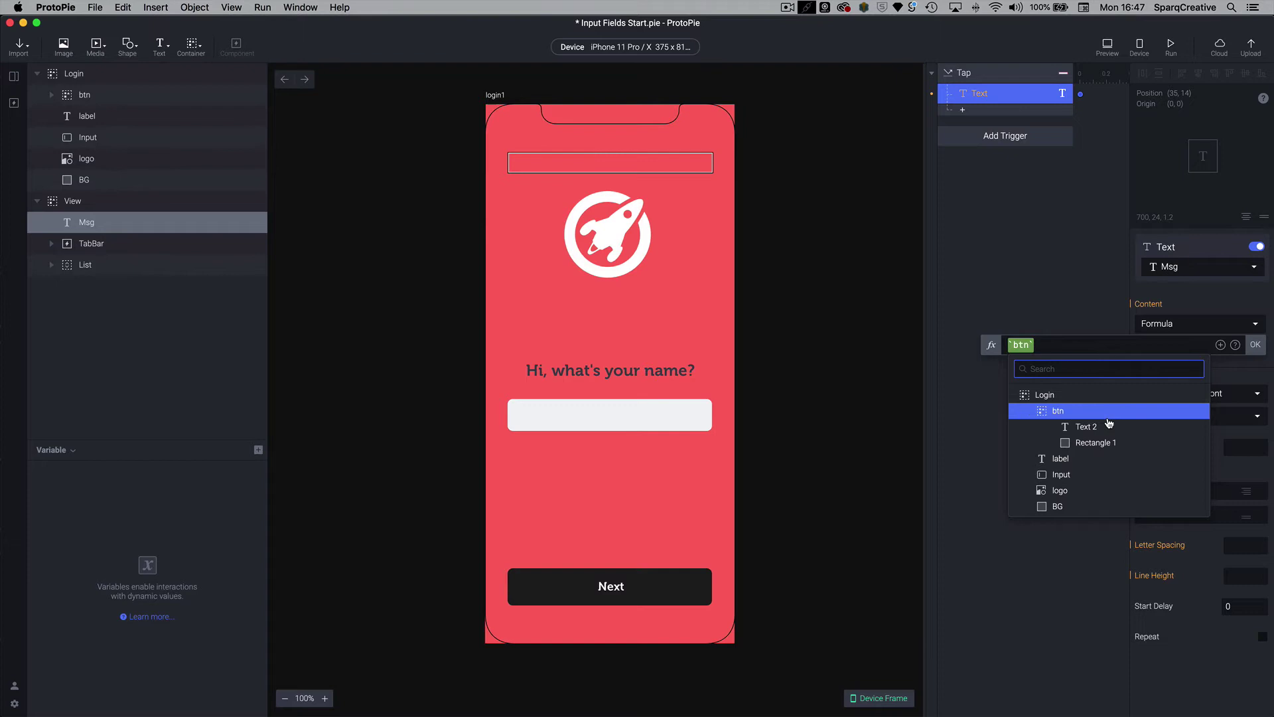
pyautogui.scroll(-1, 1075, 425)
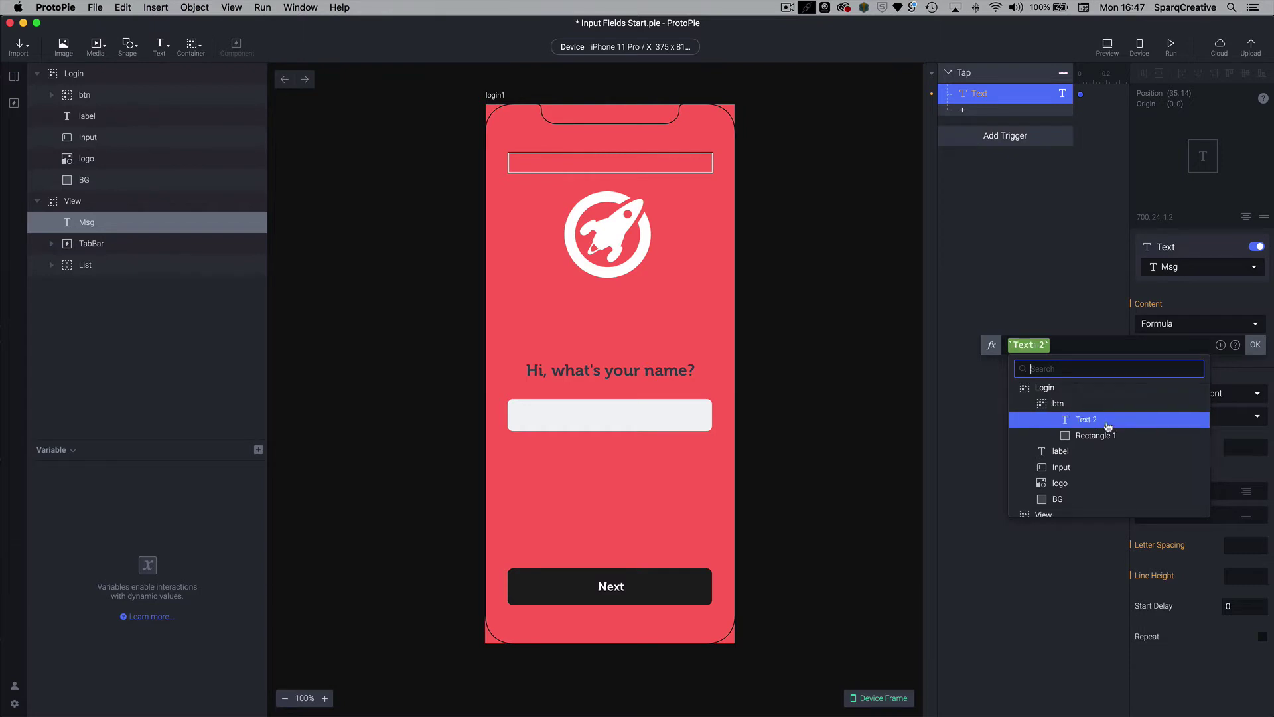
pyautogui.click(1076, 467)
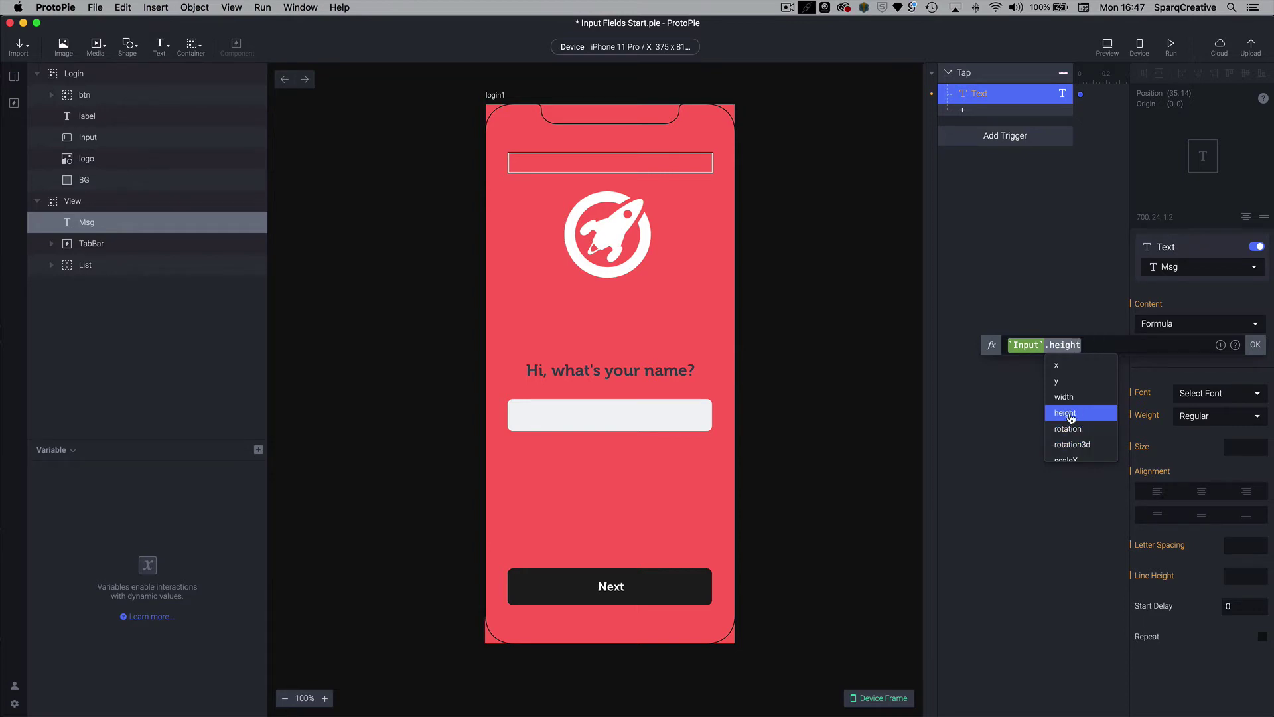
pyautogui.scroll(-4, 1070, 417)
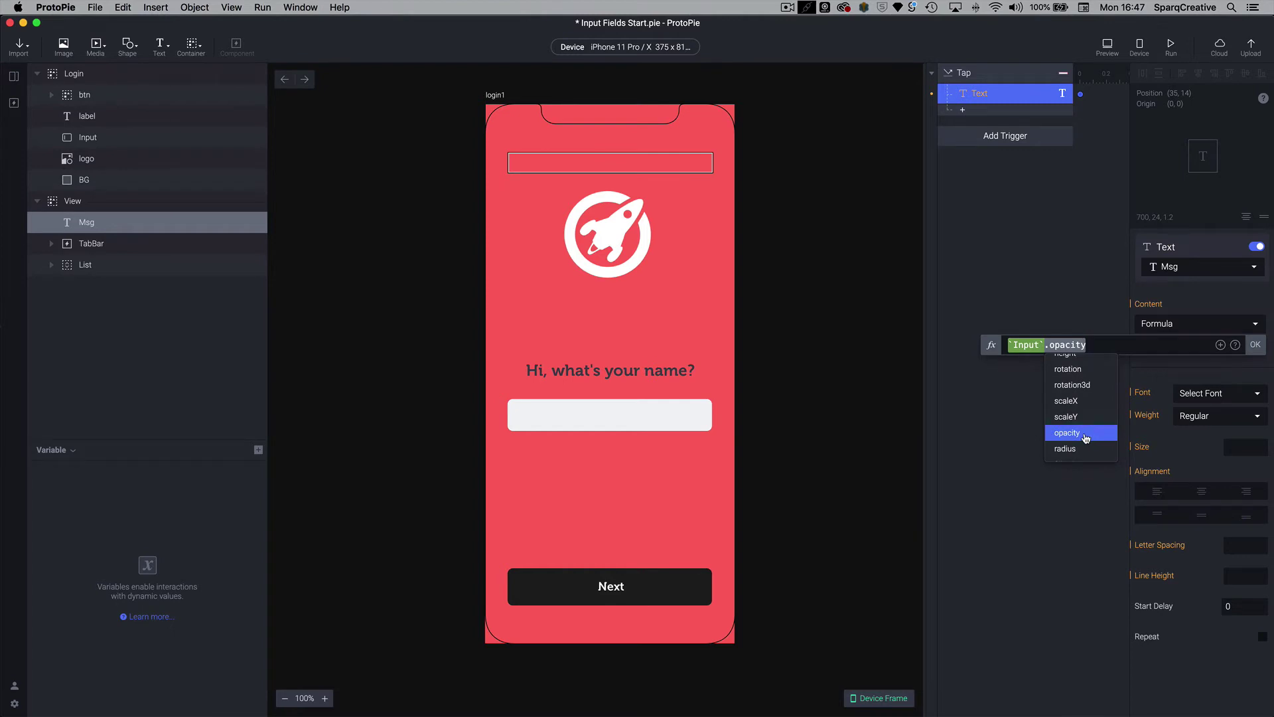
pyautogui.scroll(-2, 1076, 437)
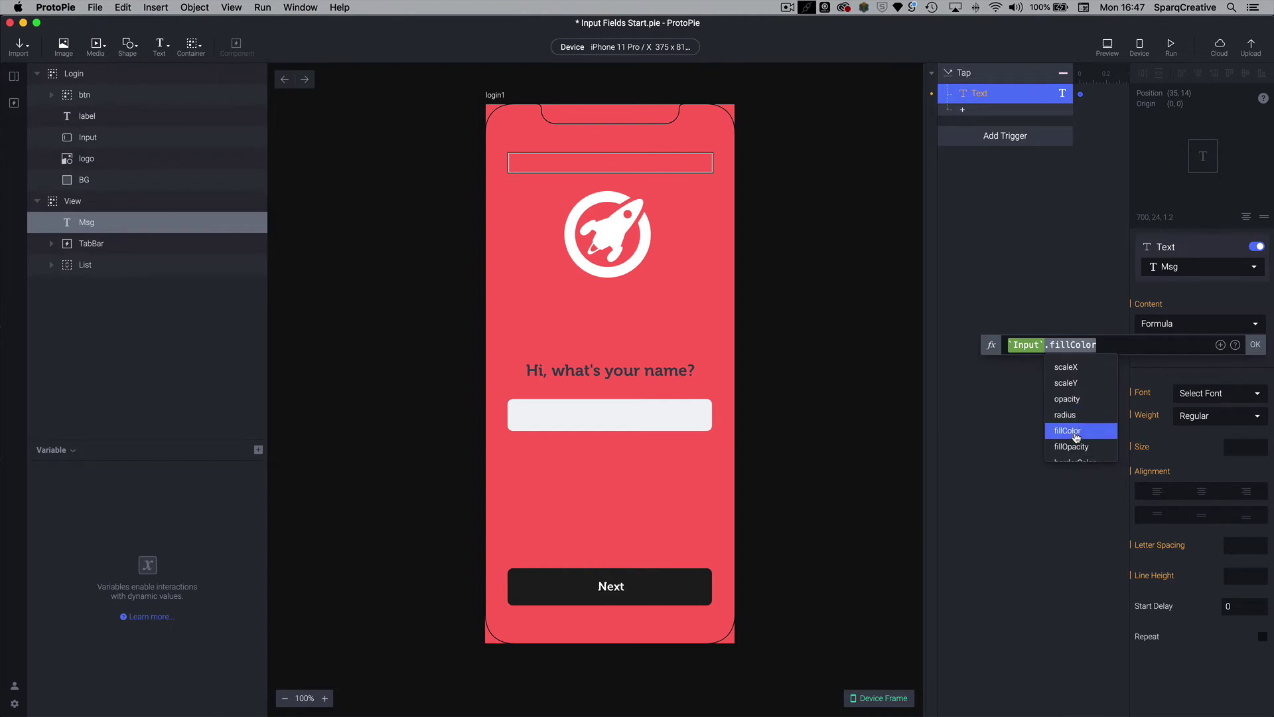
pyautogui.scroll(-5, 1075, 438)
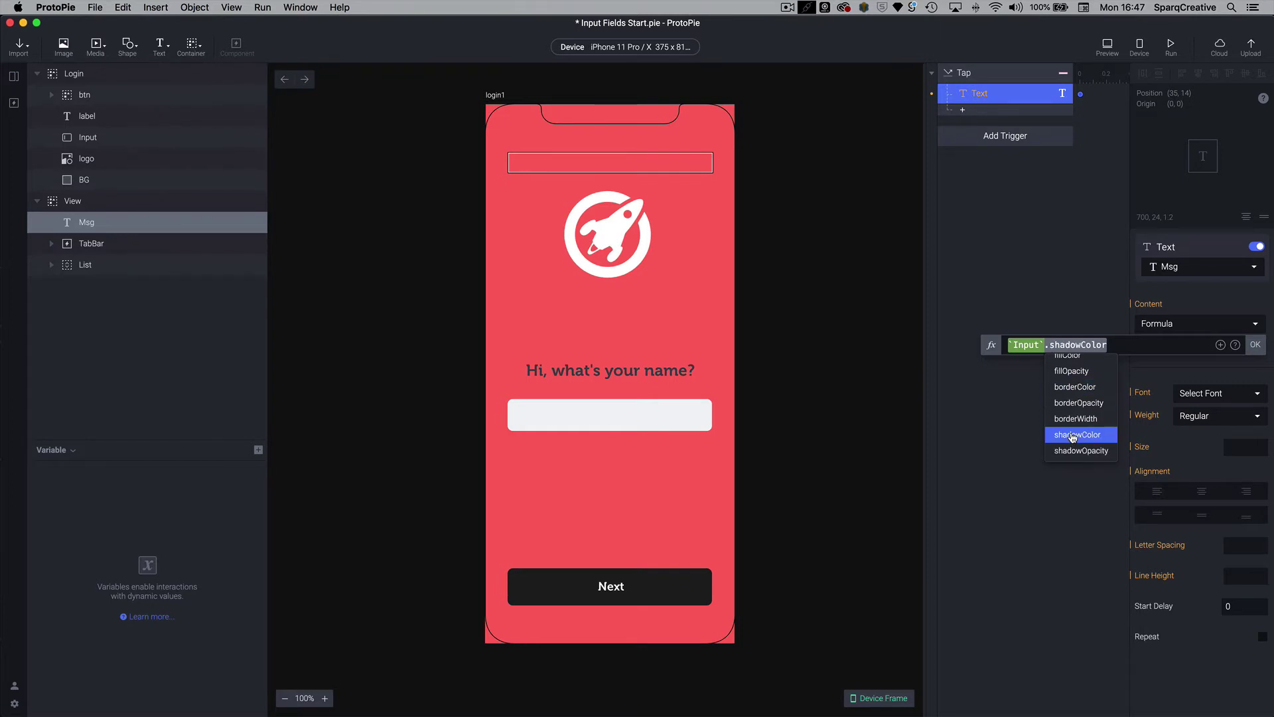
pyautogui.scroll(-5, 1074, 438)
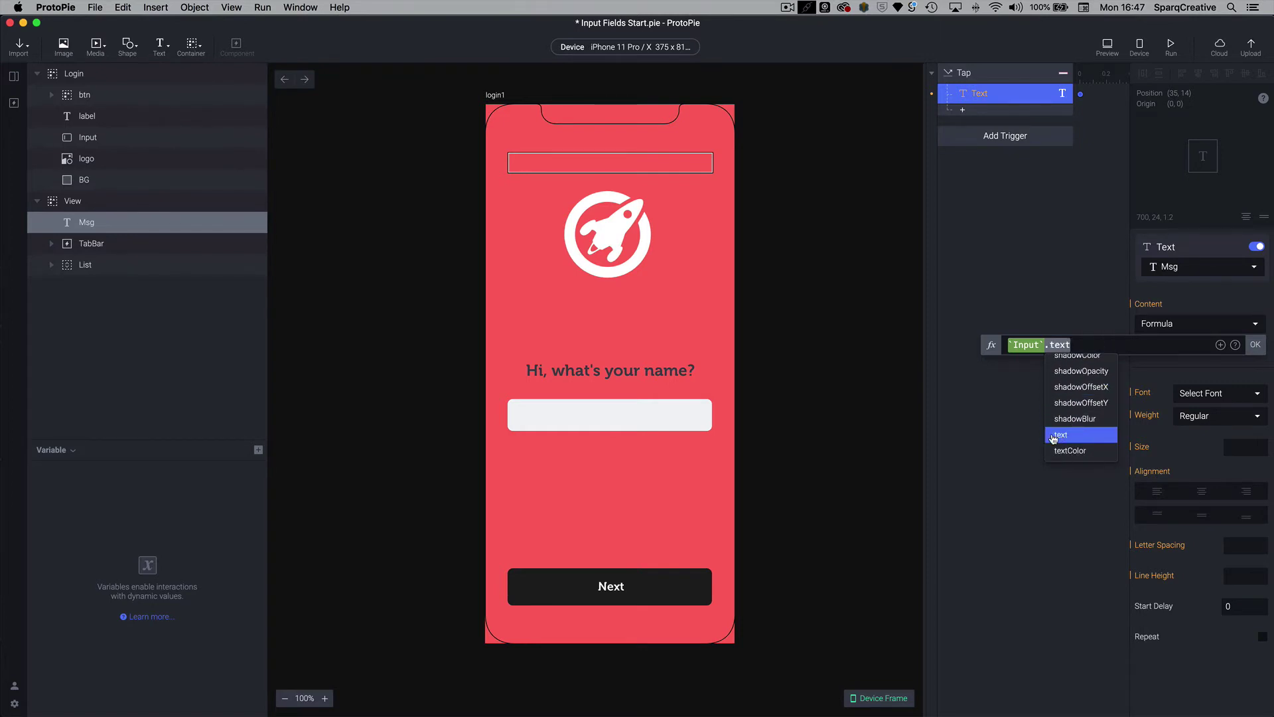
pyautogui.click(1058, 436)
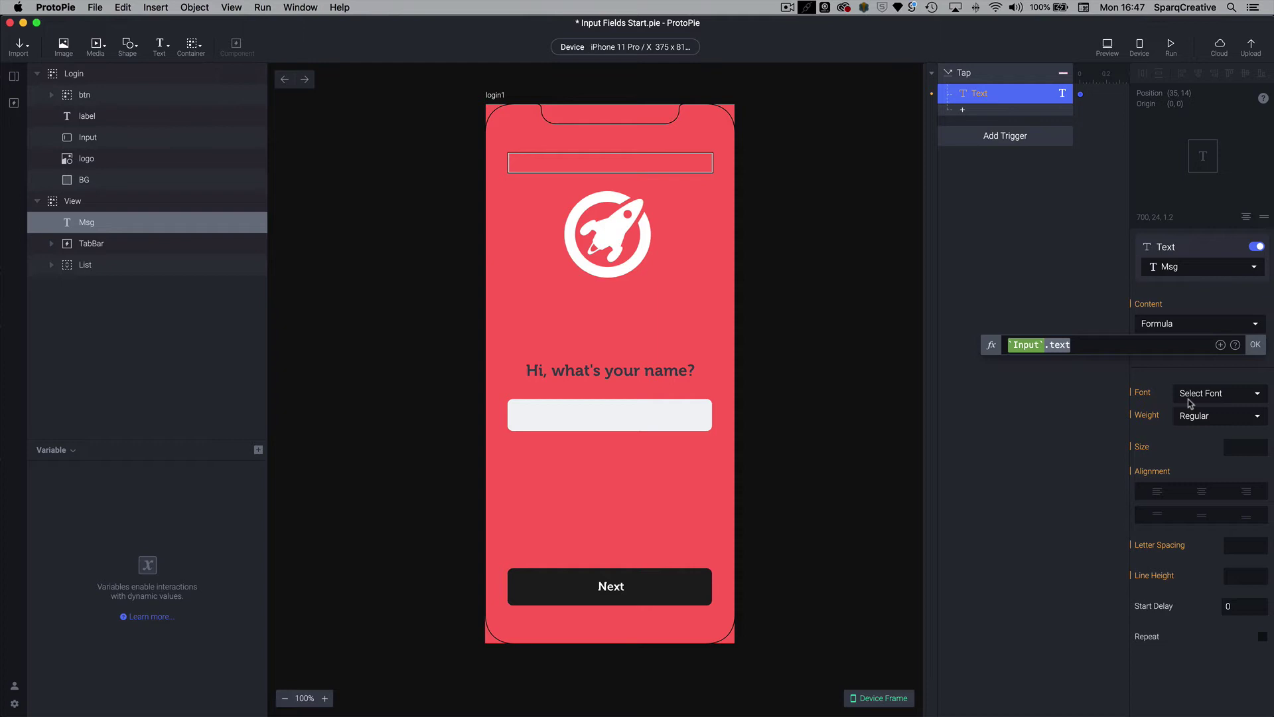
pyautogui.click(1257, 345)
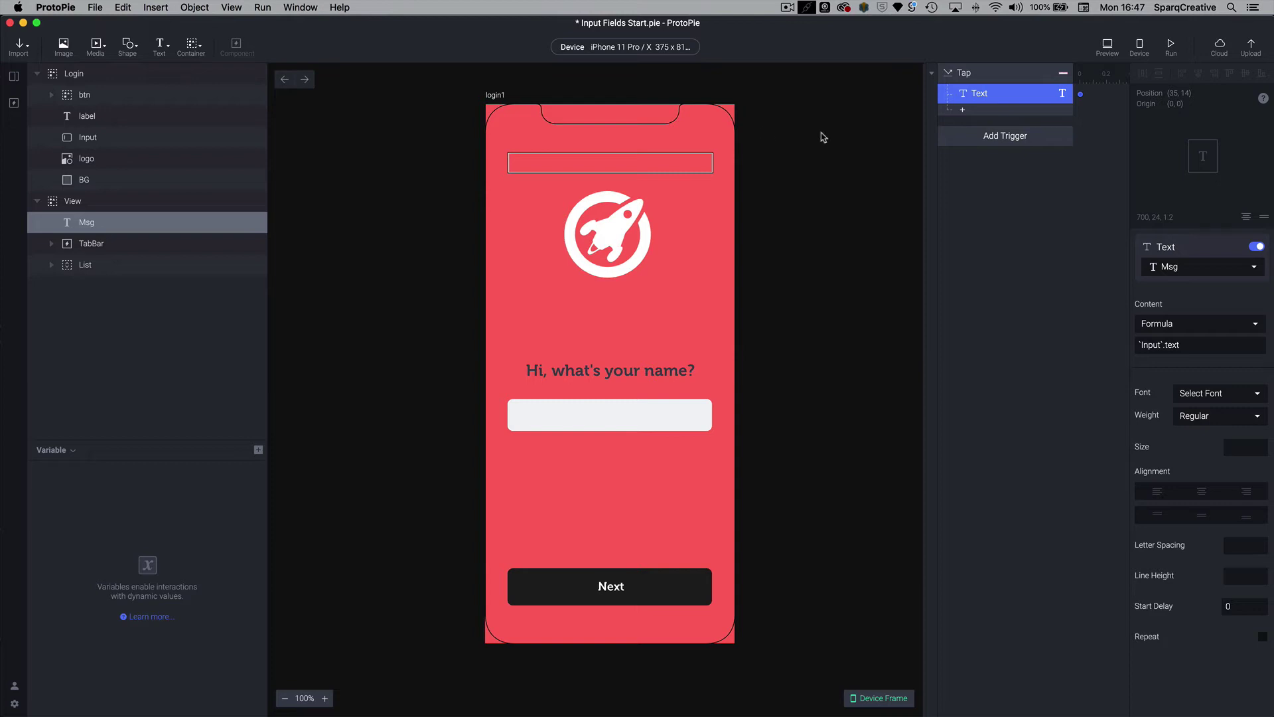
# Step: Add an Opacity response to the Tap that fades the Login group to 0
pyautogui.click(978, 113)
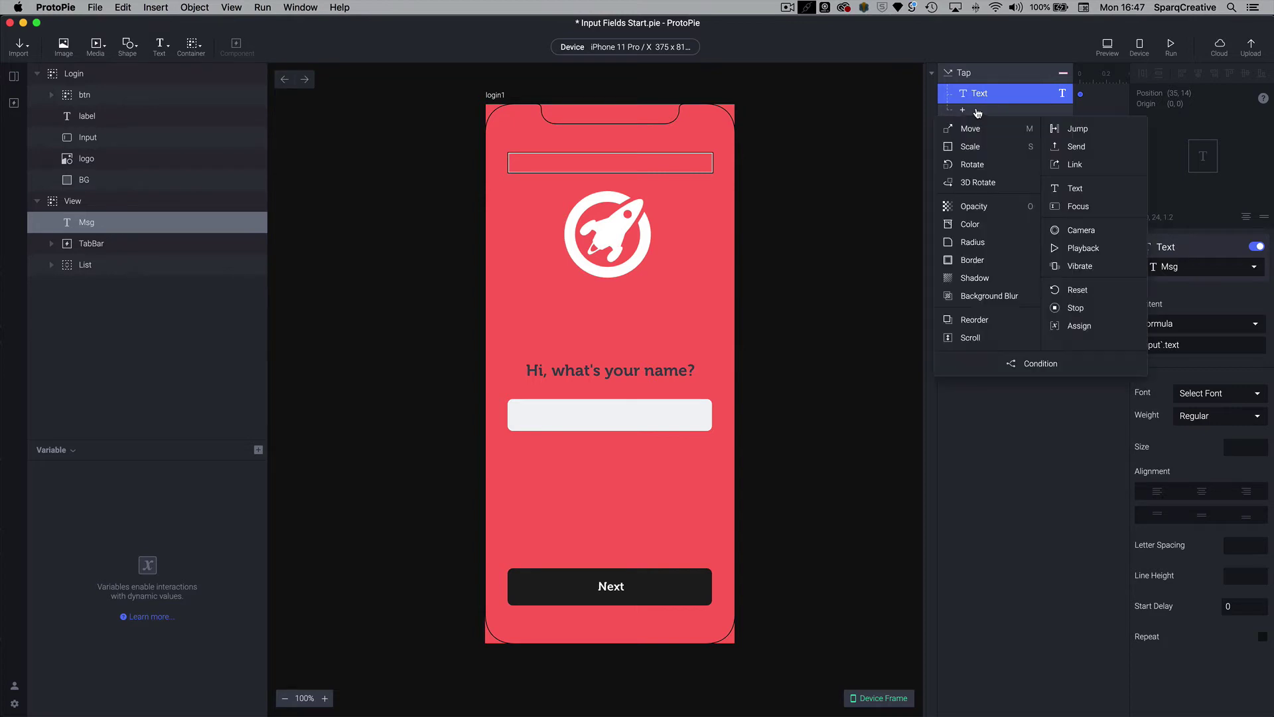
pyautogui.click(985, 213)
pyautogui.click(1174, 267)
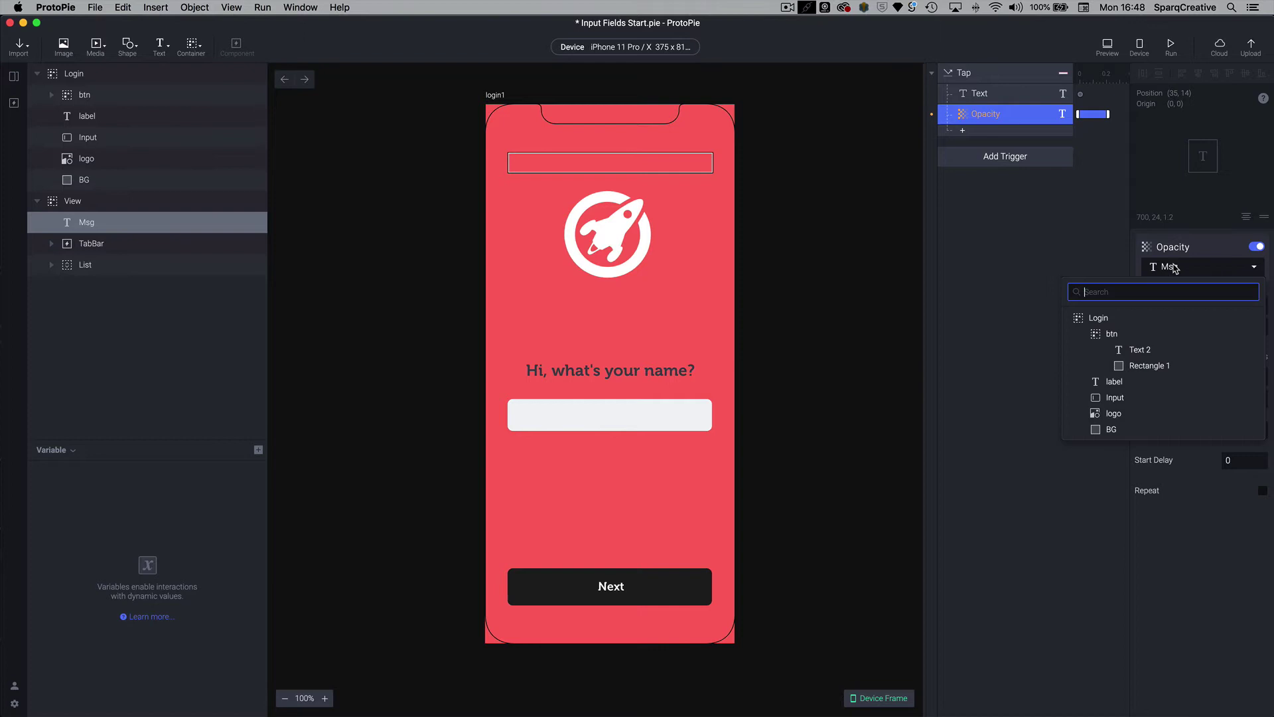
pyautogui.click(1169, 319)
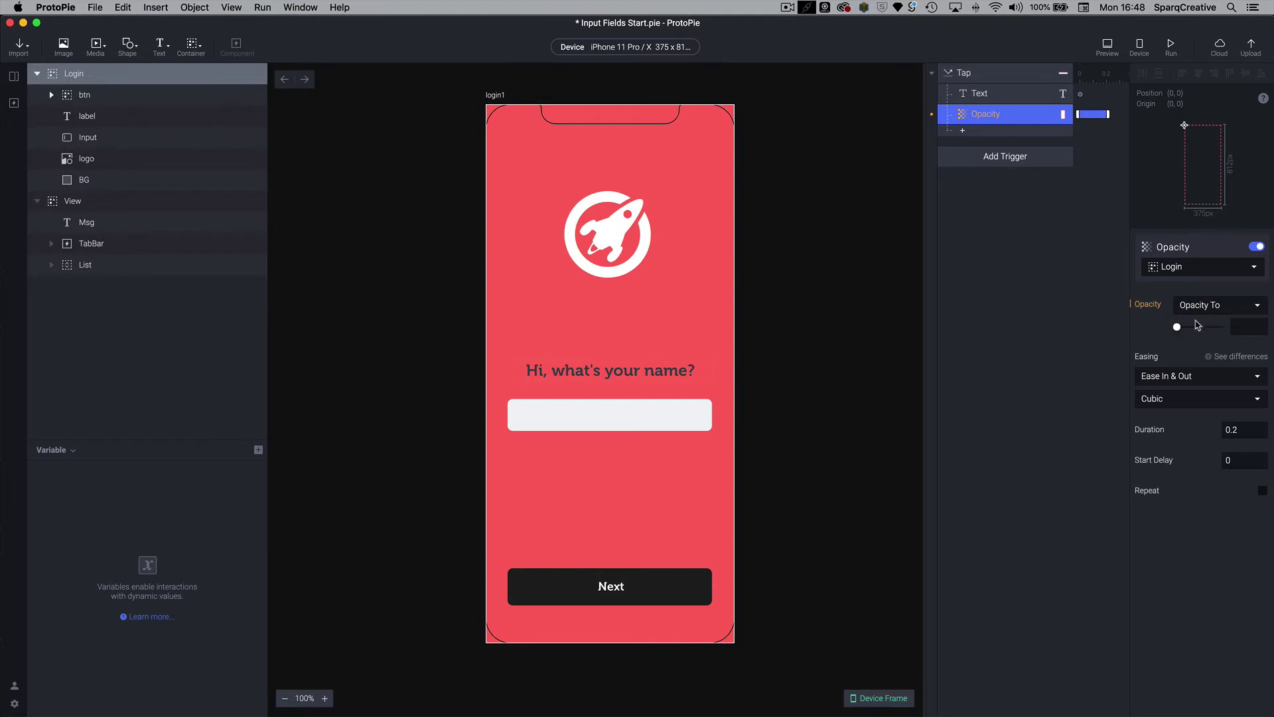
pyautogui.click(1178, 328)
pyautogui.click(37, 74)
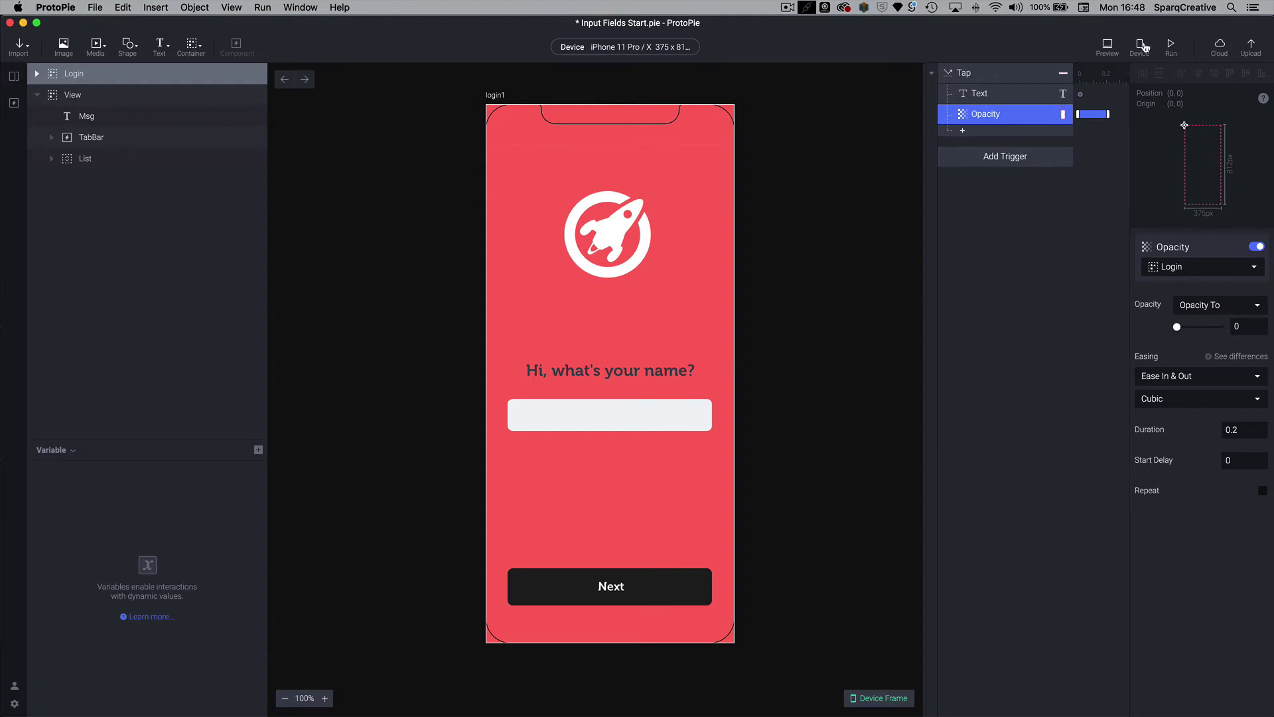
pyautogui.click(1108, 45)
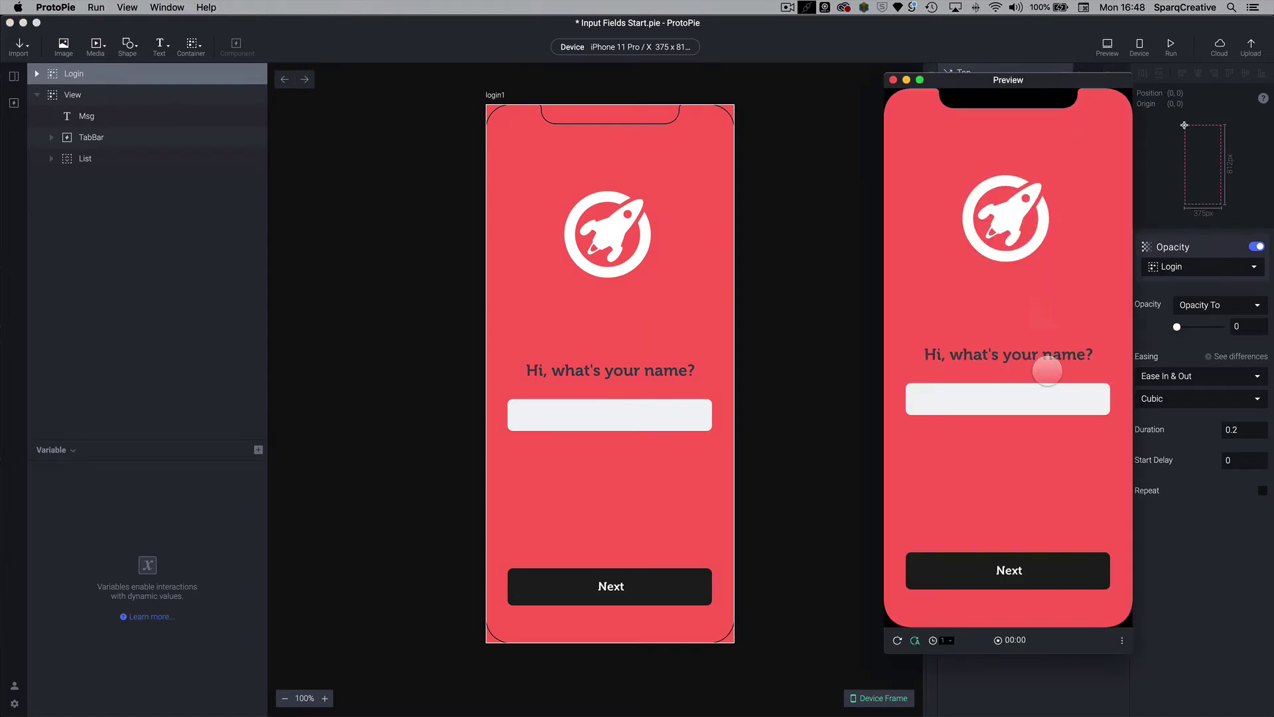
pyautogui.click(991, 403)
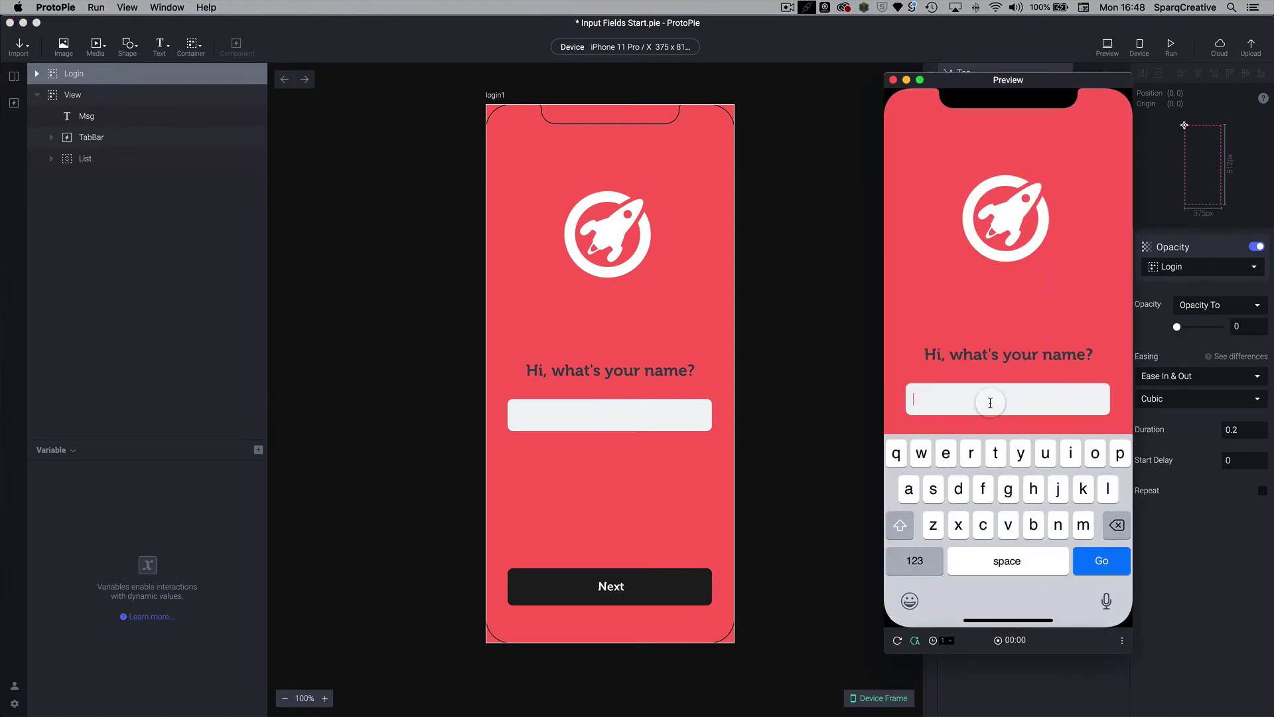
pyautogui.write('Darren')
pyautogui.press('Return')
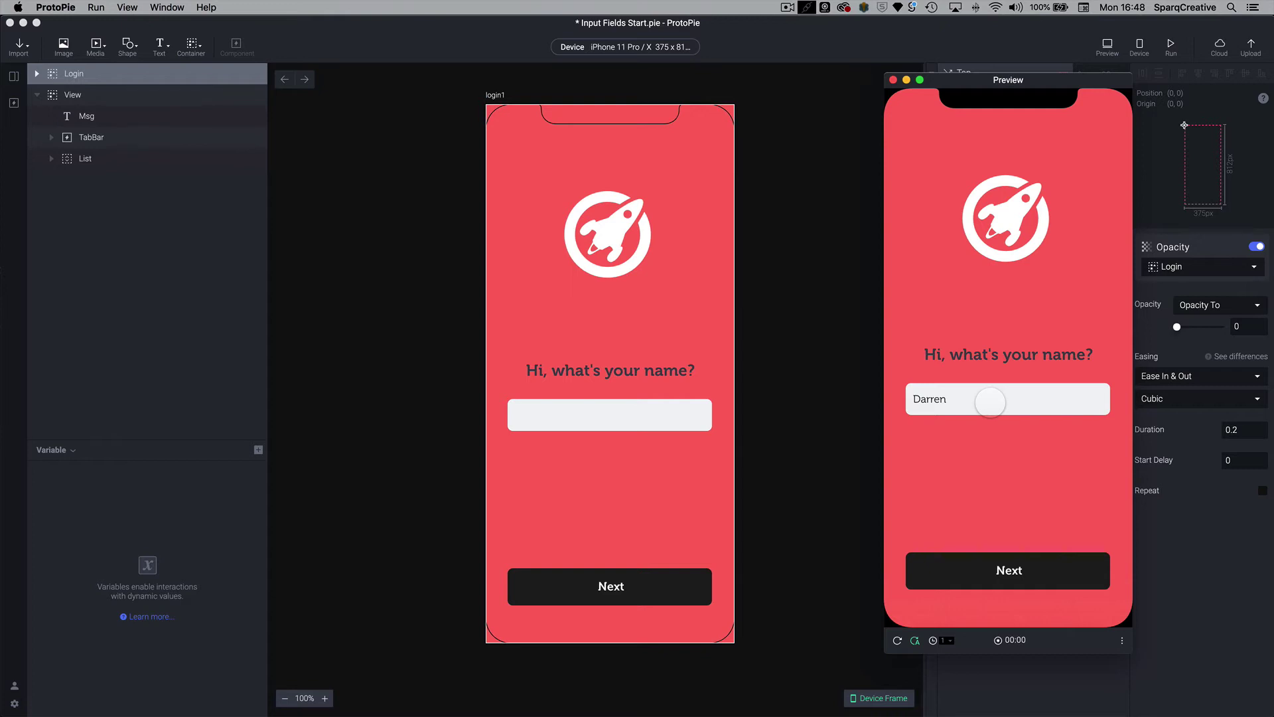
pyautogui.click(1025, 572)
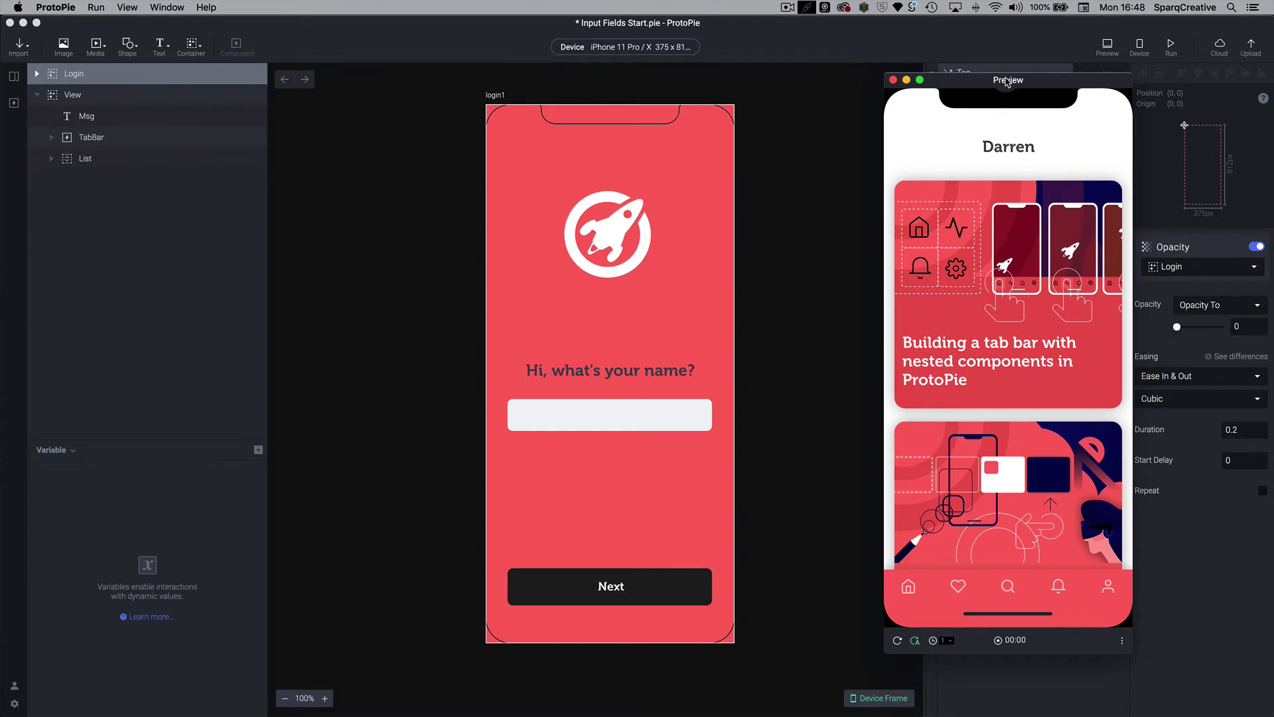
pyautogui.moveTo(1004, 83); pyautogui.dragTo(953, 101)
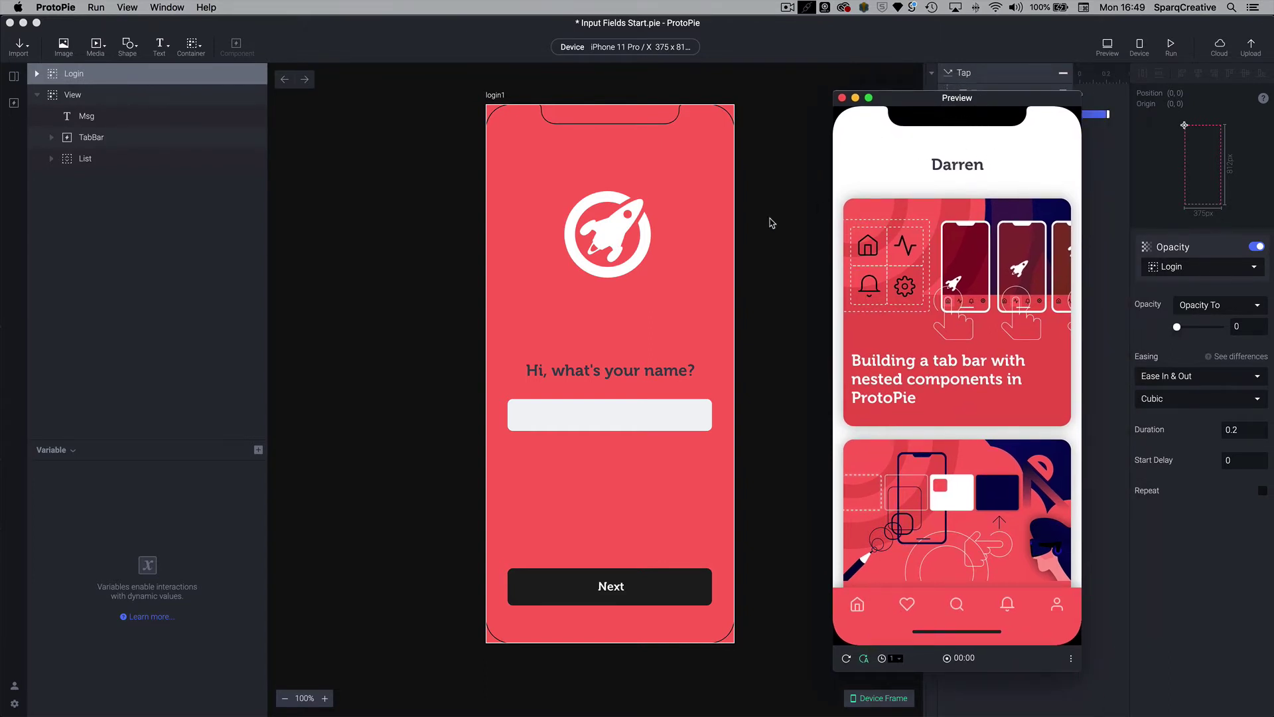
pyautogui.click(847, 659)
pyautogui.click(908, 416)
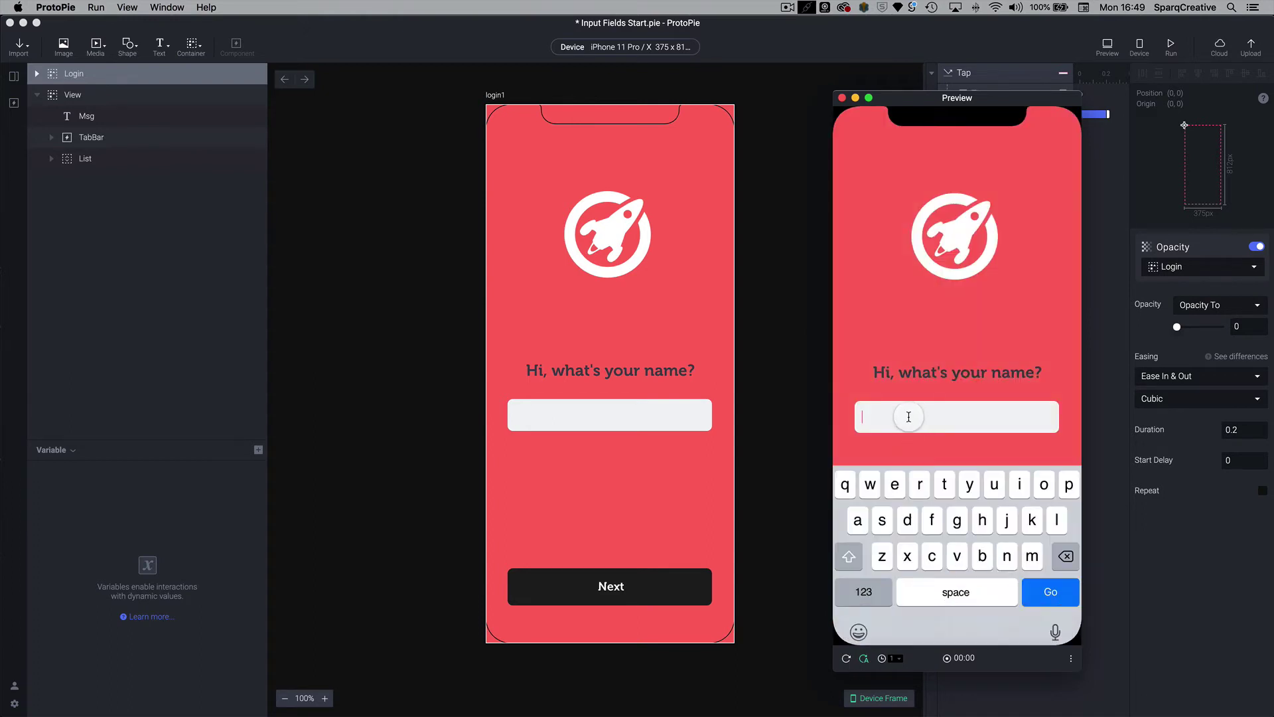
pyautogui.write('Darren')
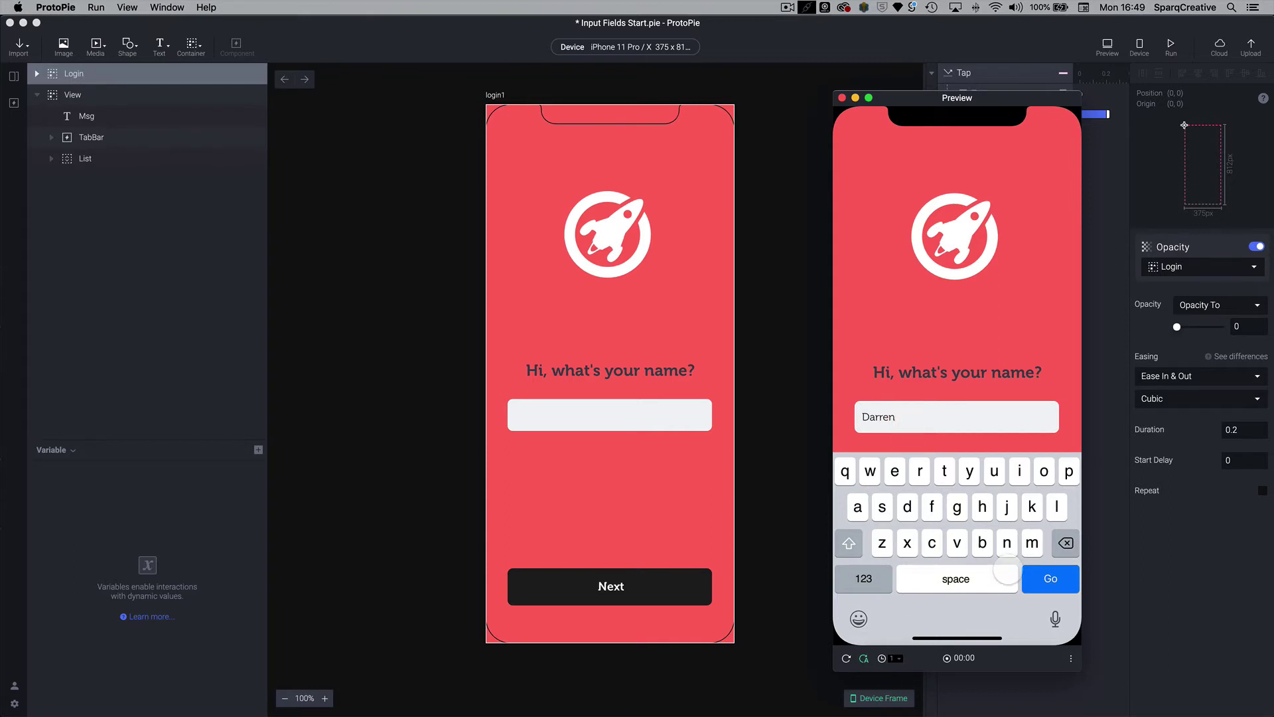
pyautogui.click(1015, 571)
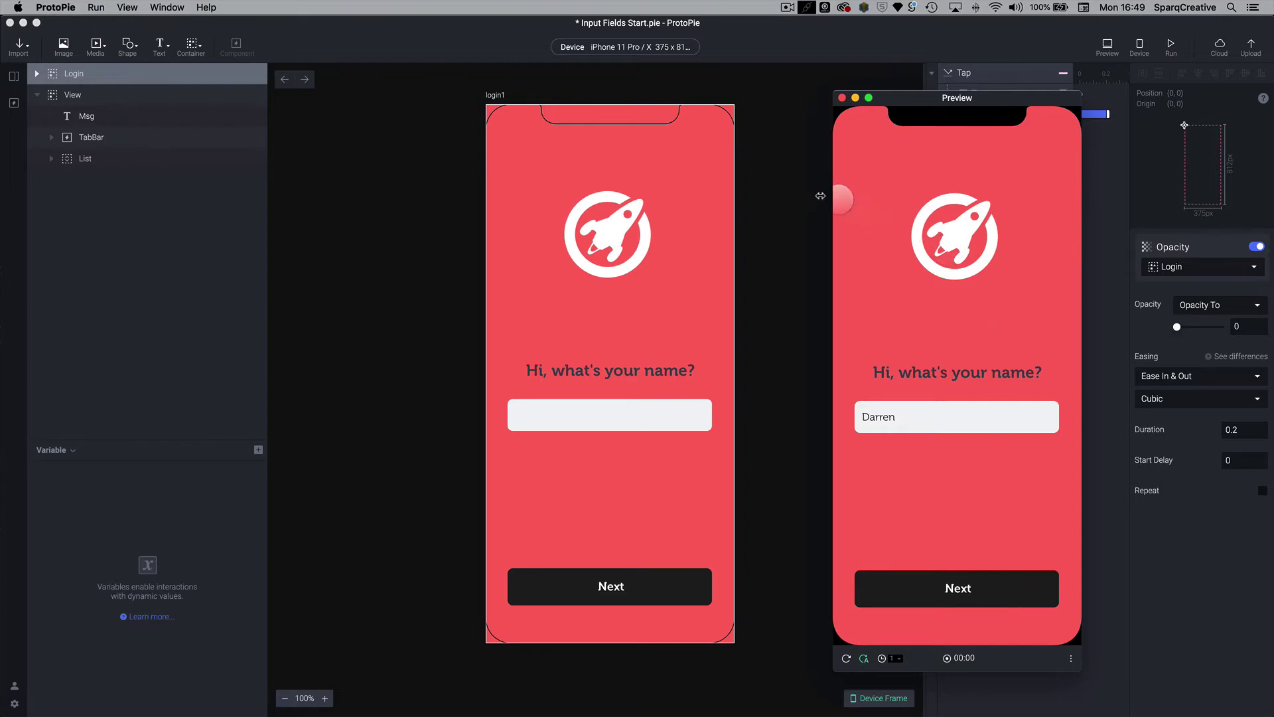
pyautogui.click(770, 202)
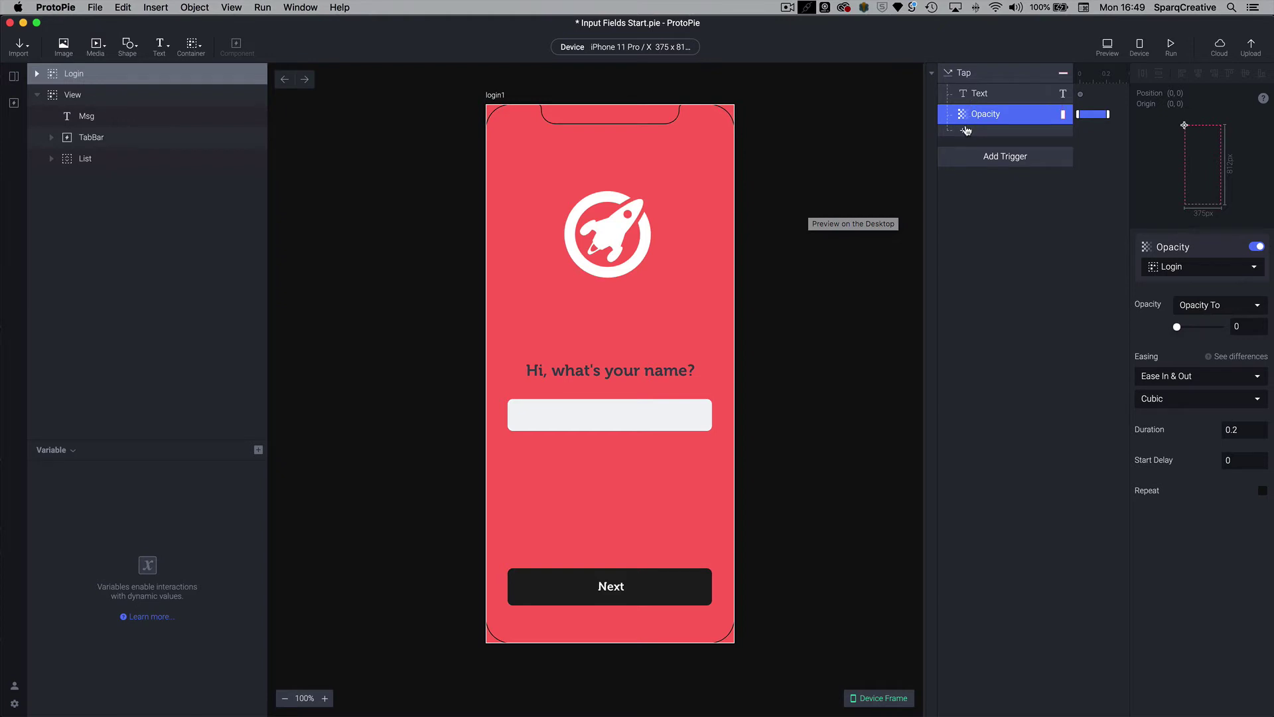
# Step: Add a Return trigger that listens to the Input field layer
pyautogui.click(986, 163)
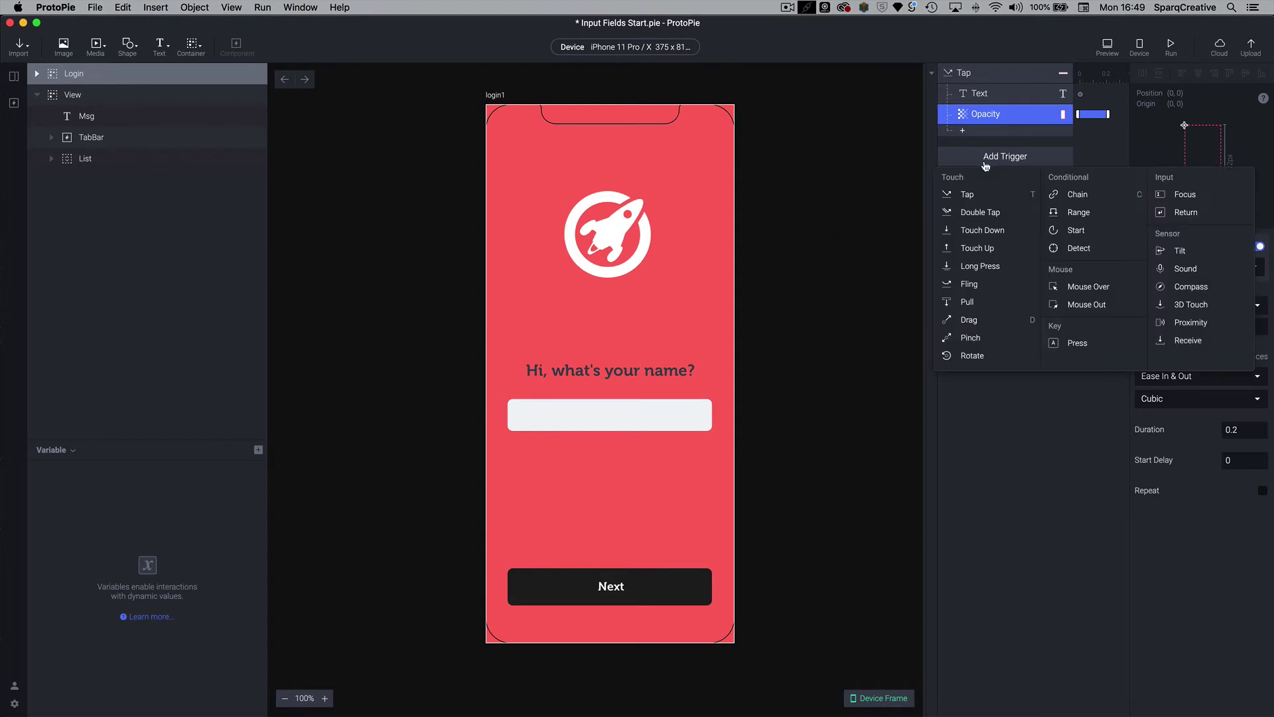
pyautogui.click(1174, 214)
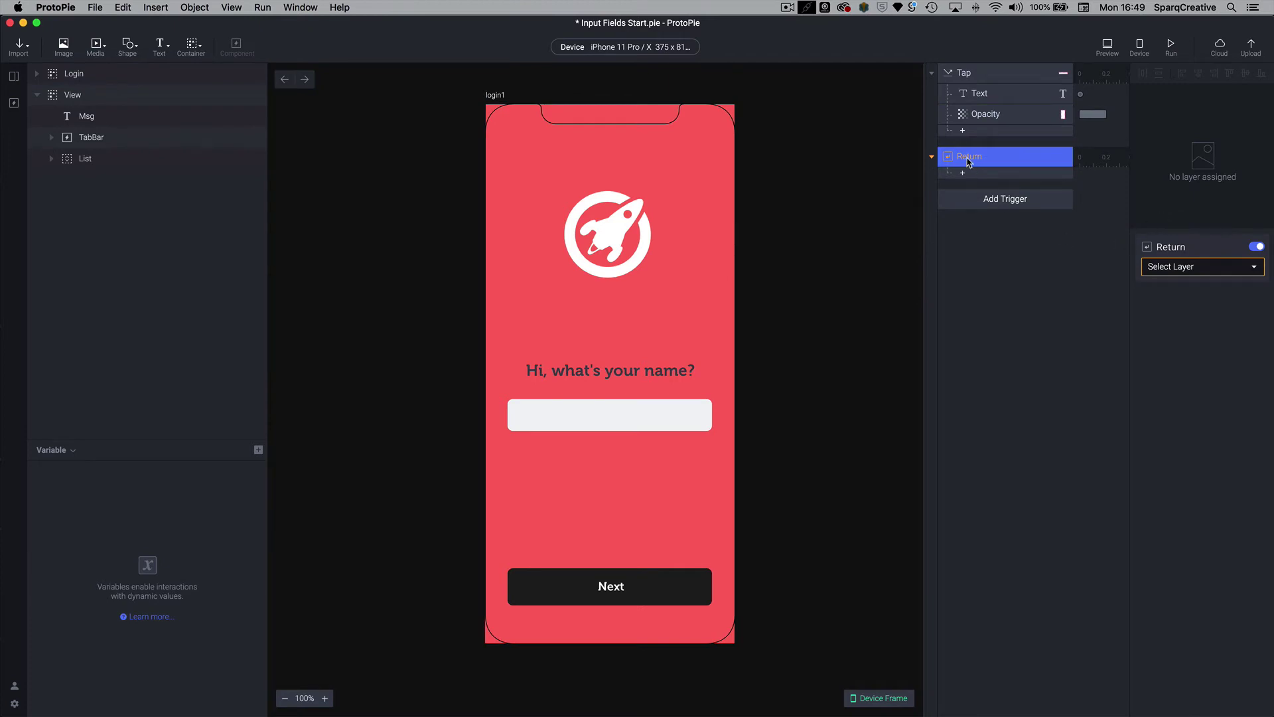
pyautogui.click(1187, 267)
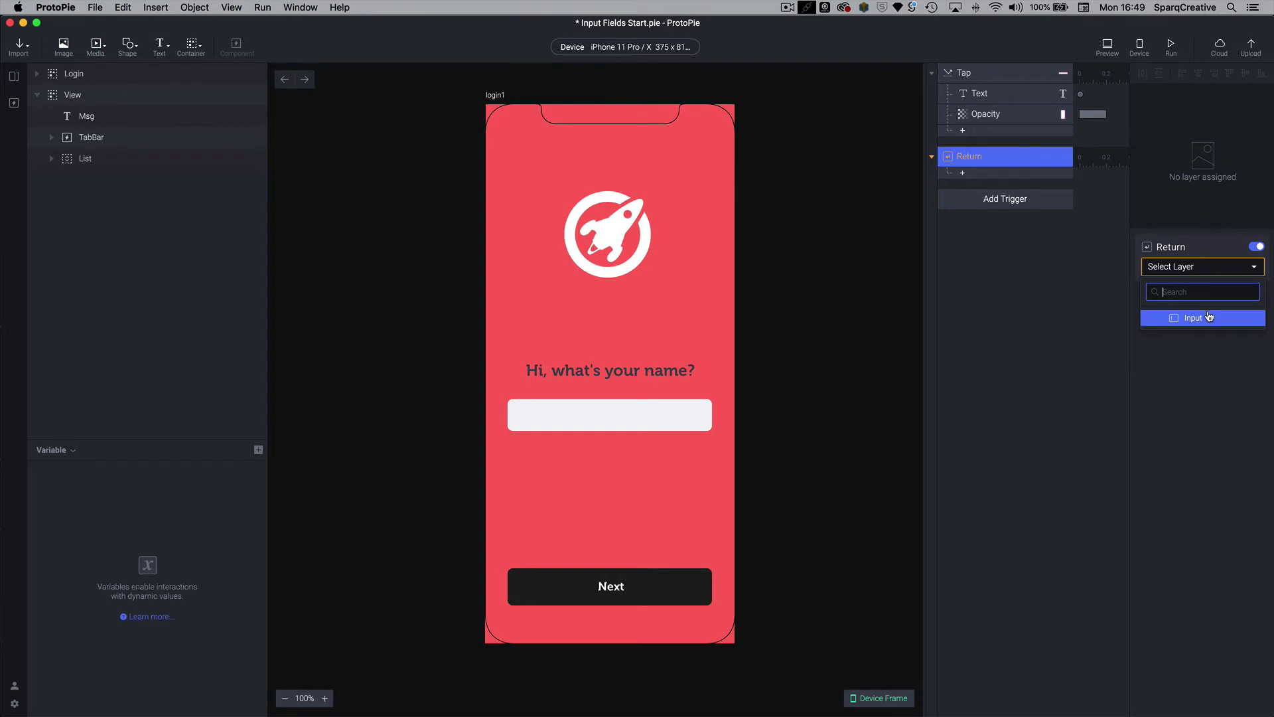
pyautogui.click(1175, 319)
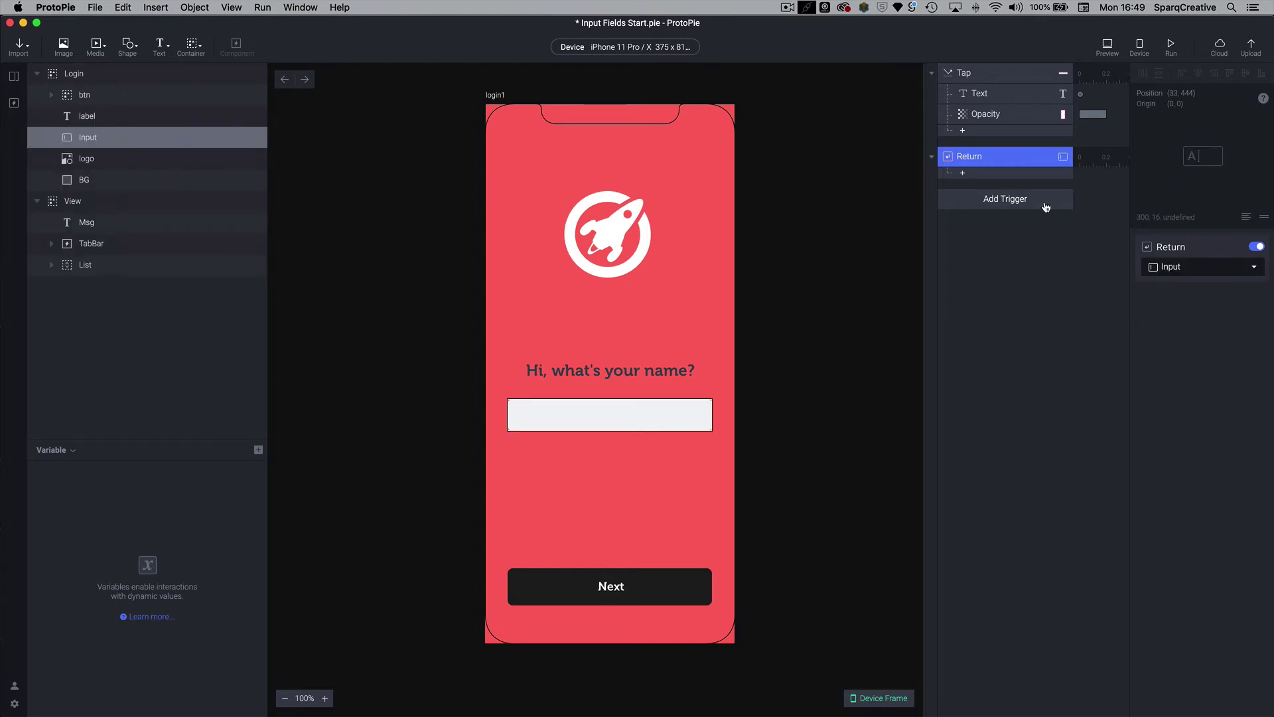
# Step: Paste the Text and Opacity responses under Return and switch off the Tap trigger
pyautogui.click(981, 94)
pyautogui.keyDown('shift'); pyautogui.click(978, 114); pyautogui.keyUp('shift')
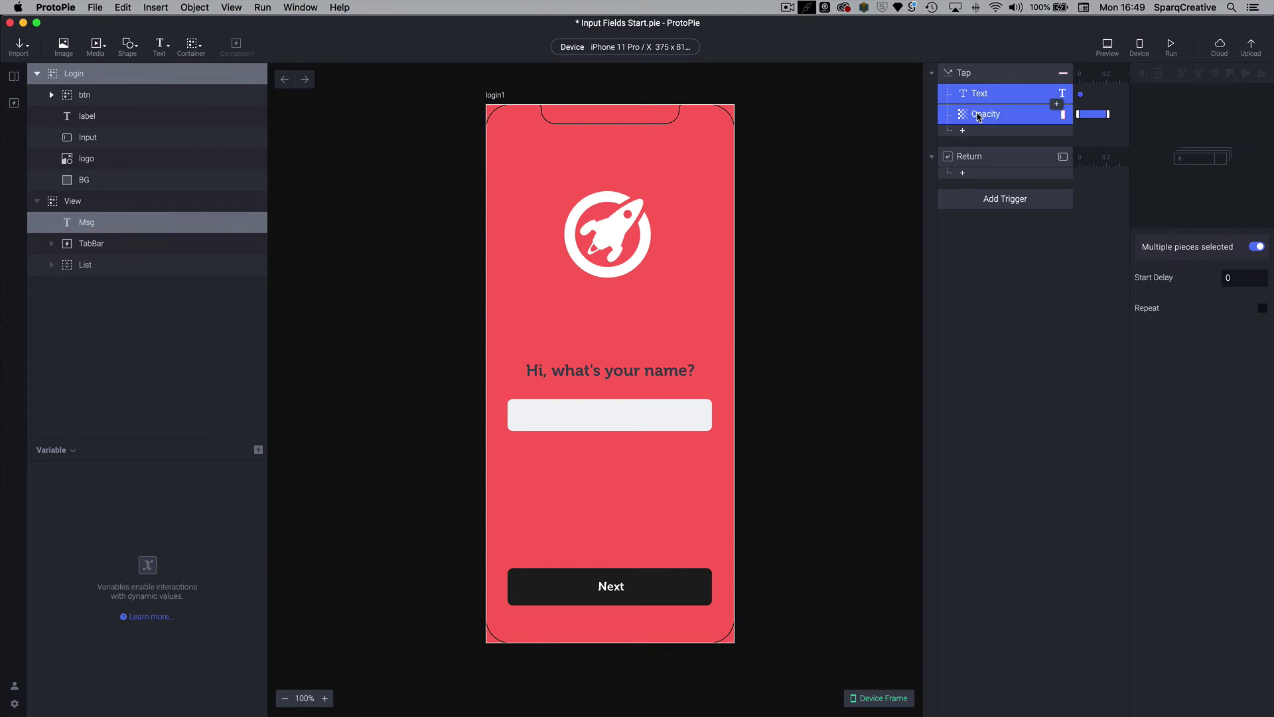
pyautogui.click(969, 158)
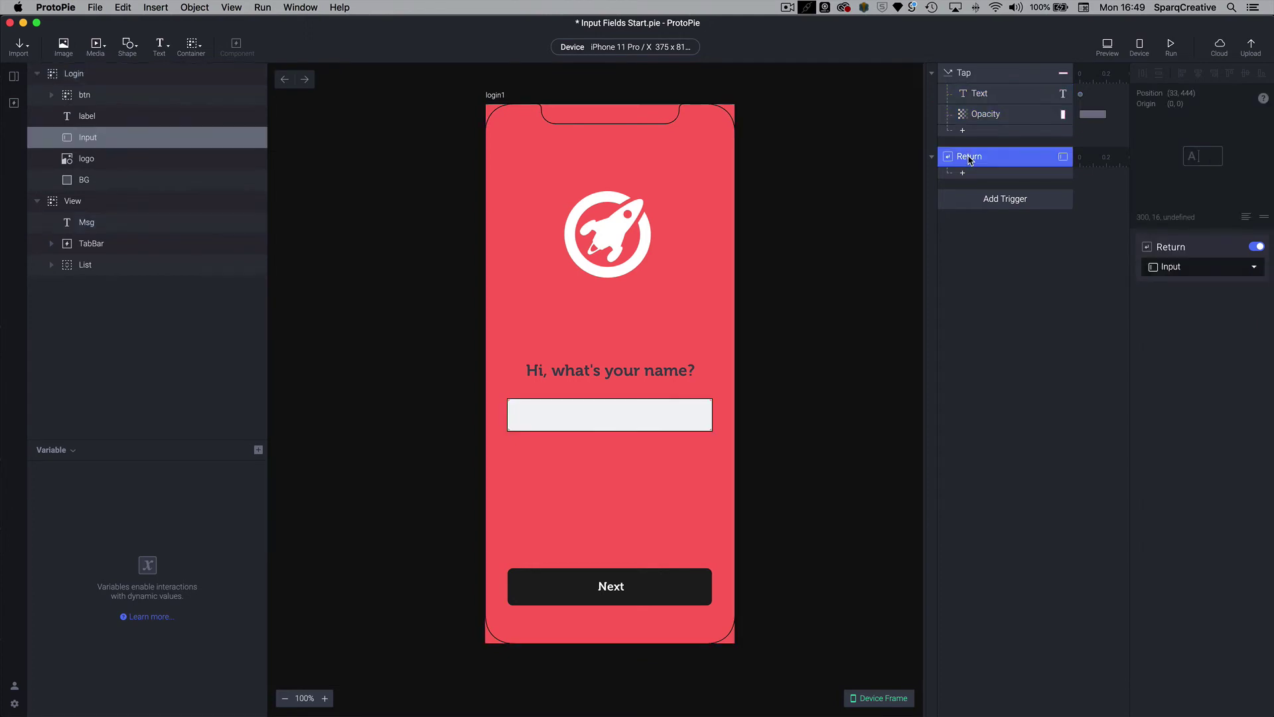
pyautogui.hotkey('ctrl', 'v')
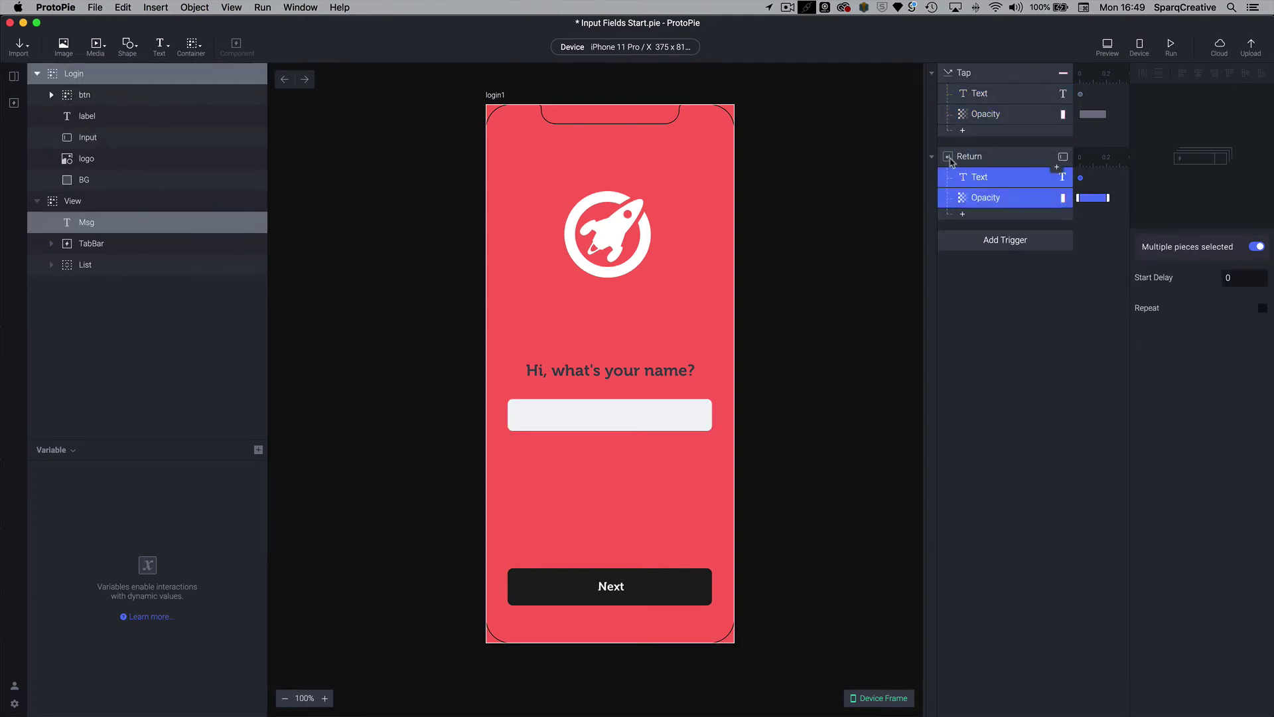
pyautogui.click(981, 74)
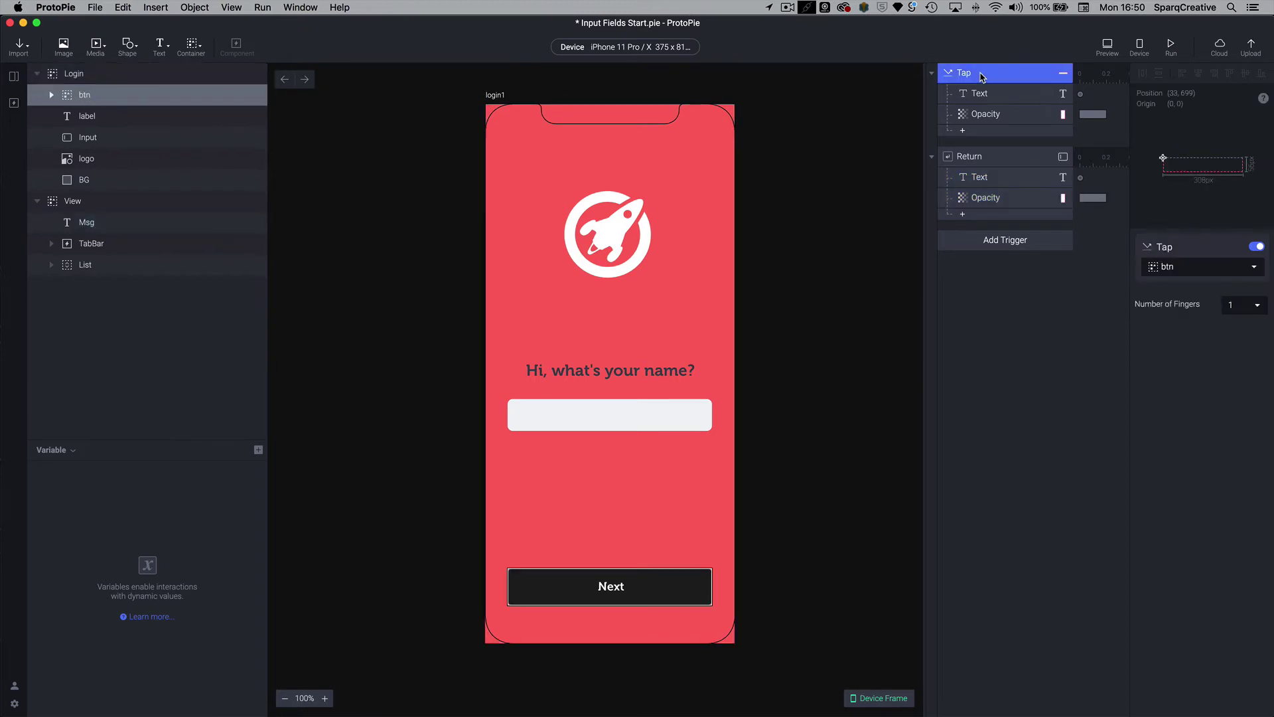
pyautogui.click(1255, 247)
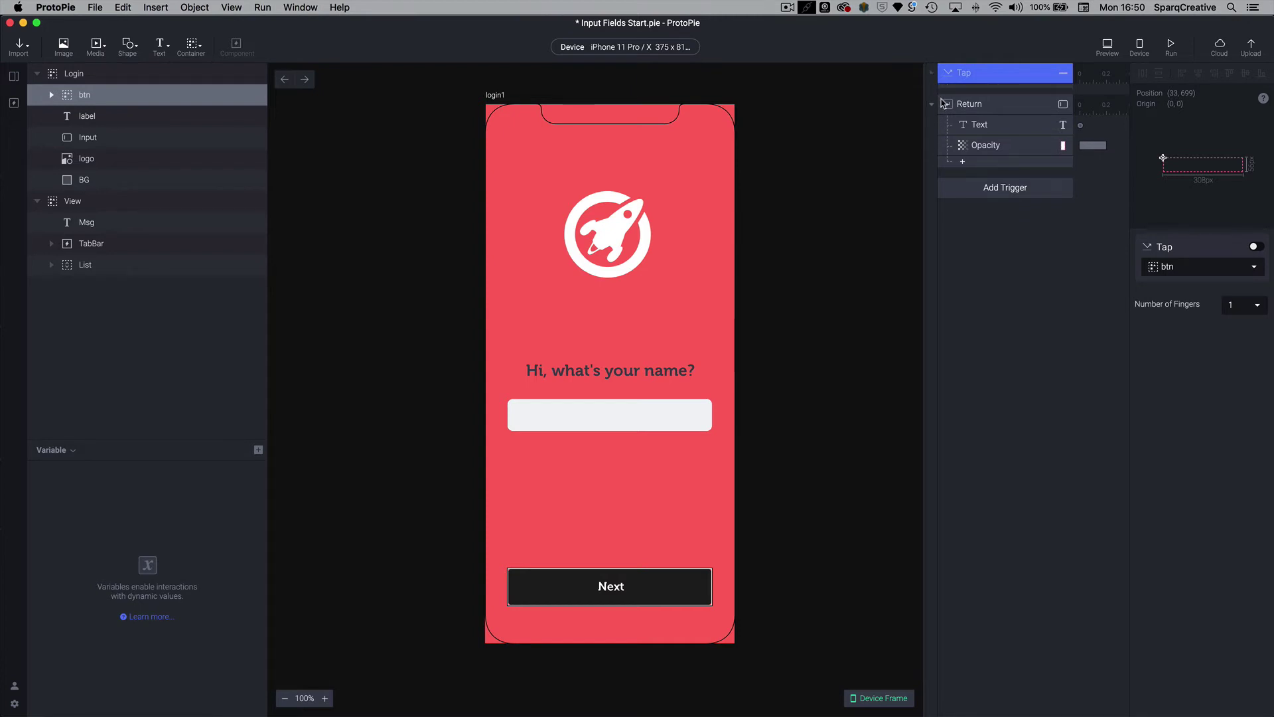
pyautogui.click(932, 74)
pyautogui.click(1141, 46)
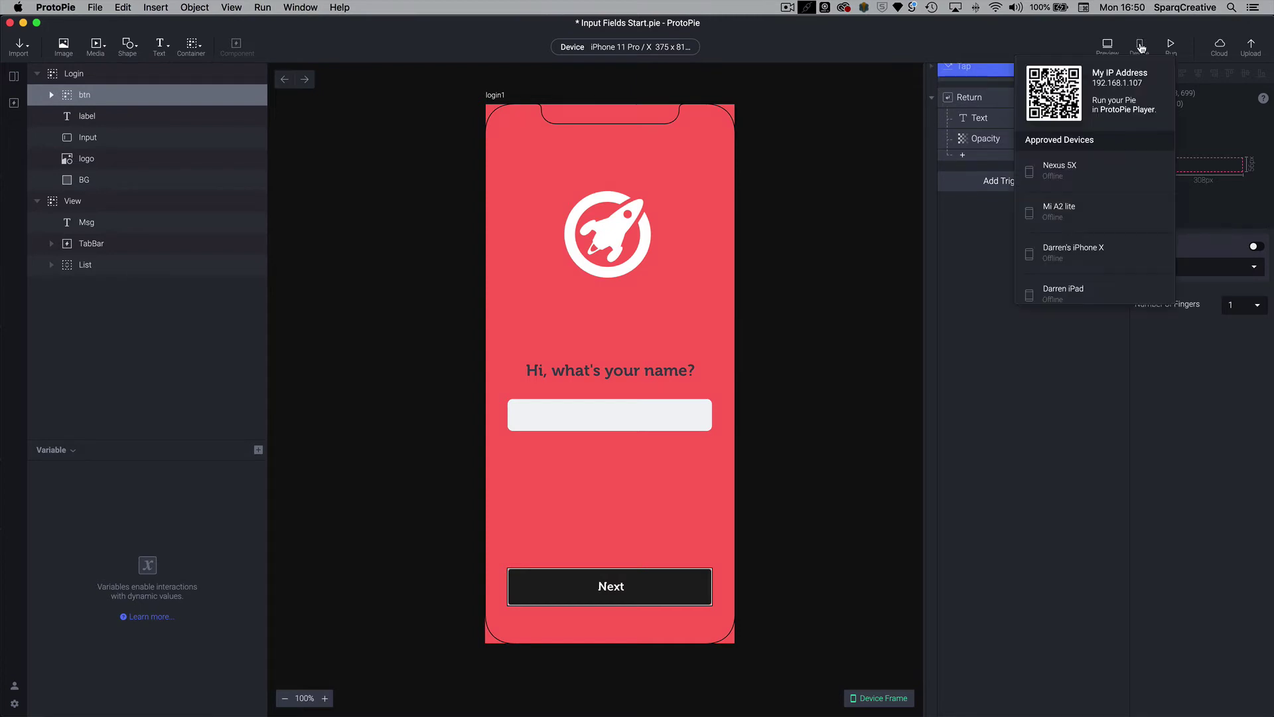
pyautogui.click(1106, 46)
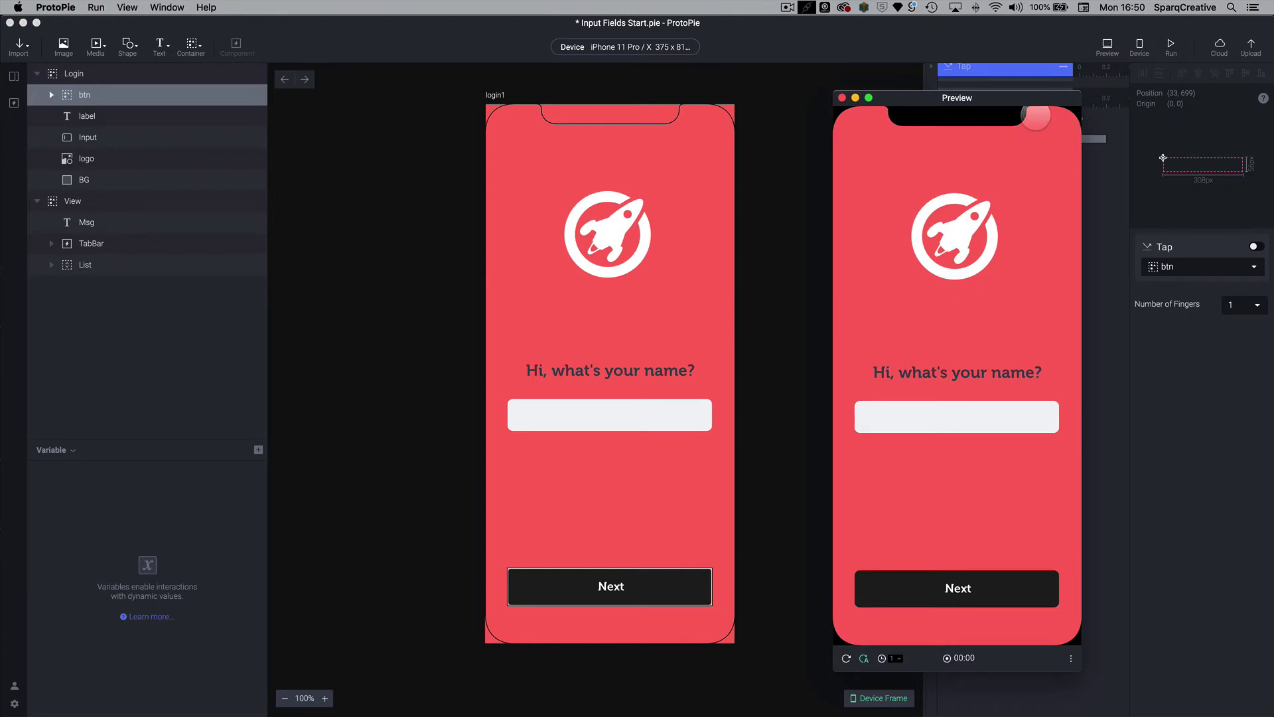
pyautogui.click(914, 417)
pyautogui.write('Dar')
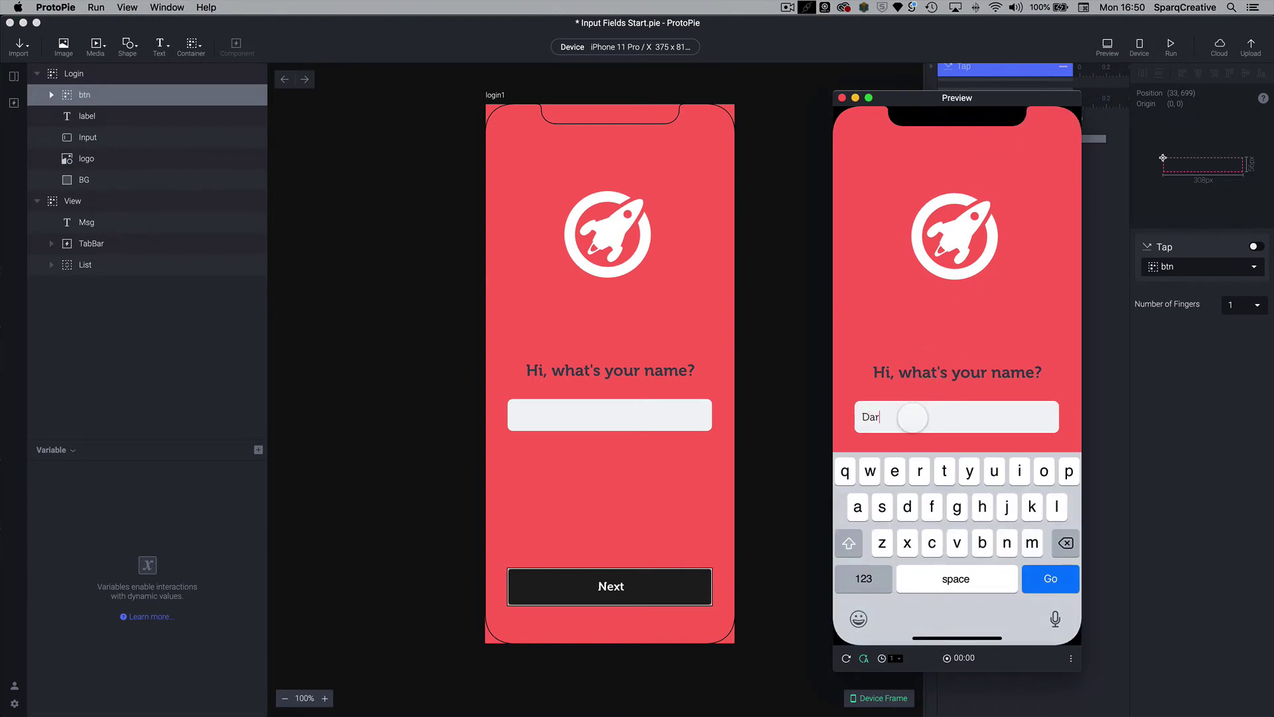
pyautogui.write('ren')
pyautogui.press('Return')
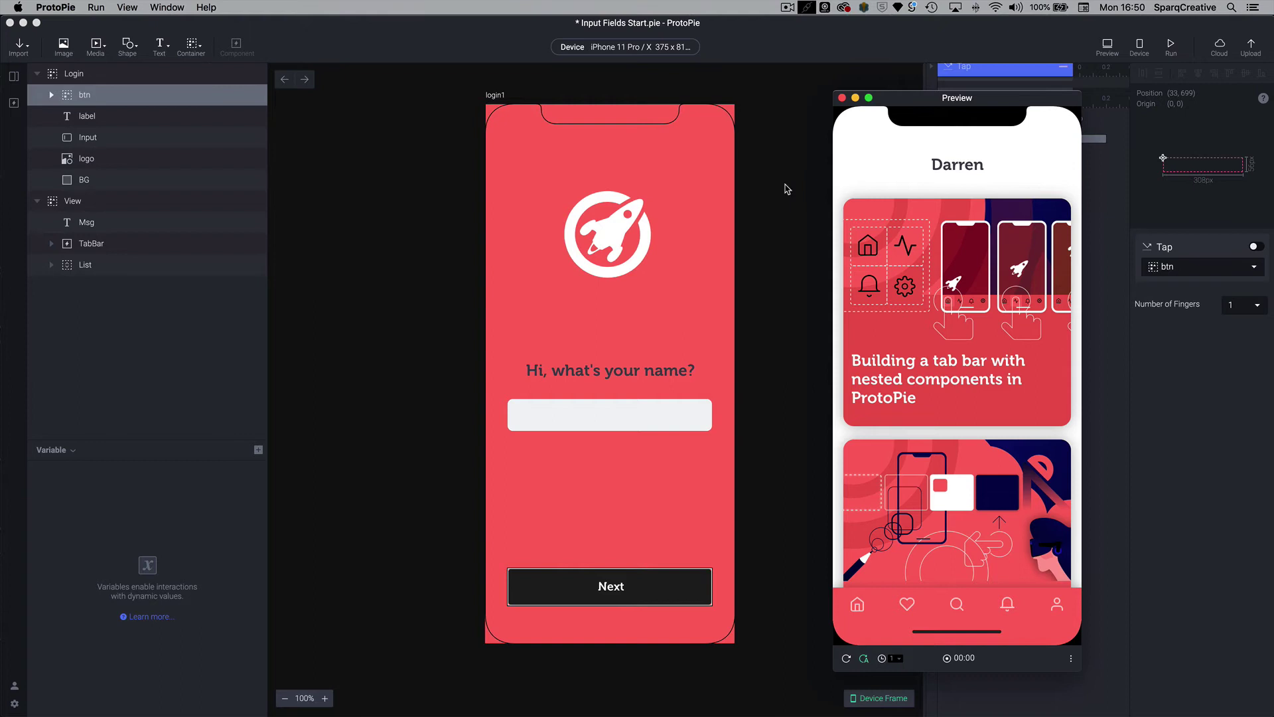
pyautogui.press('super+w')
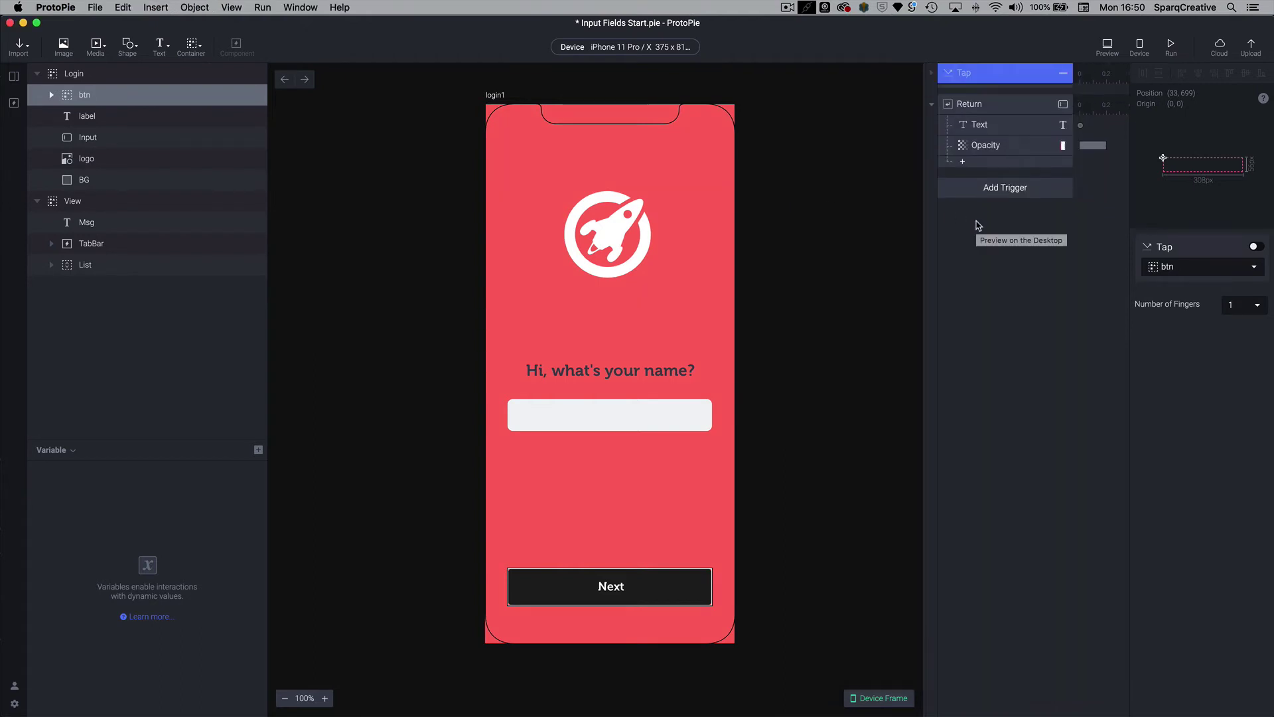
# Step: Change the Return Text response's content formula to "Welcome" + `Input`.text
pyautogui.click(978, 128)
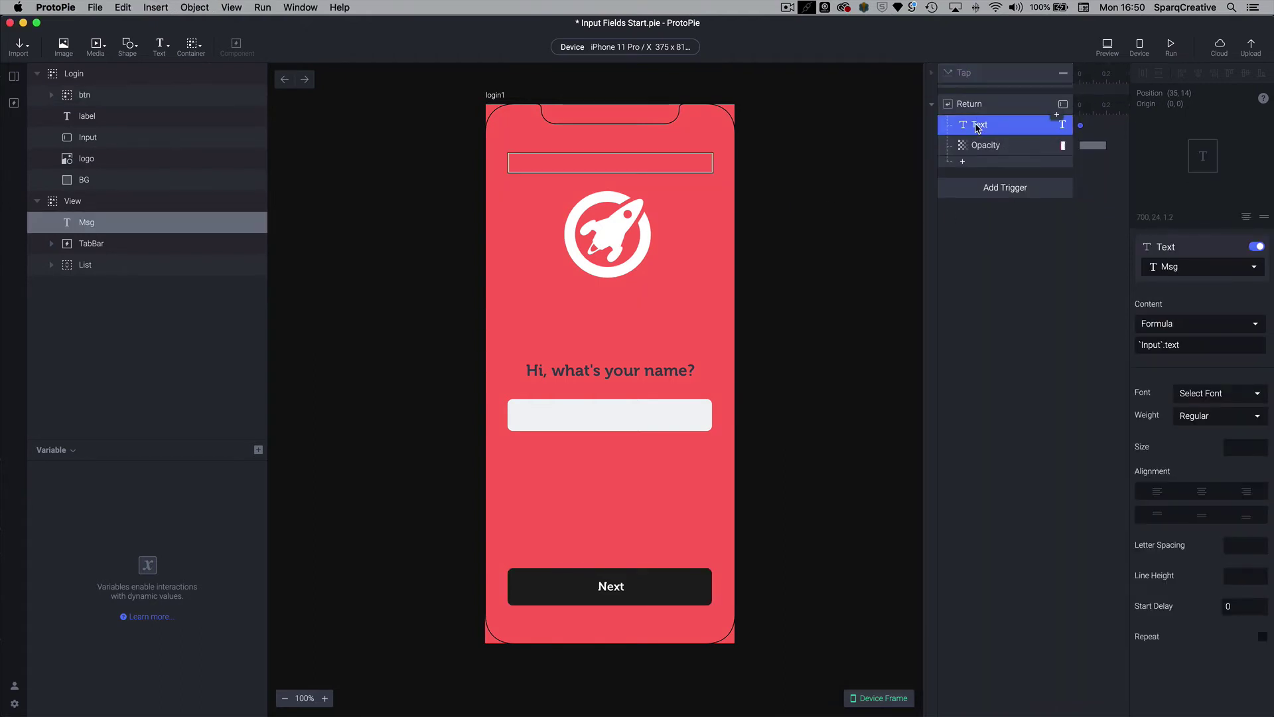
pyautogui.click(1208, 344)
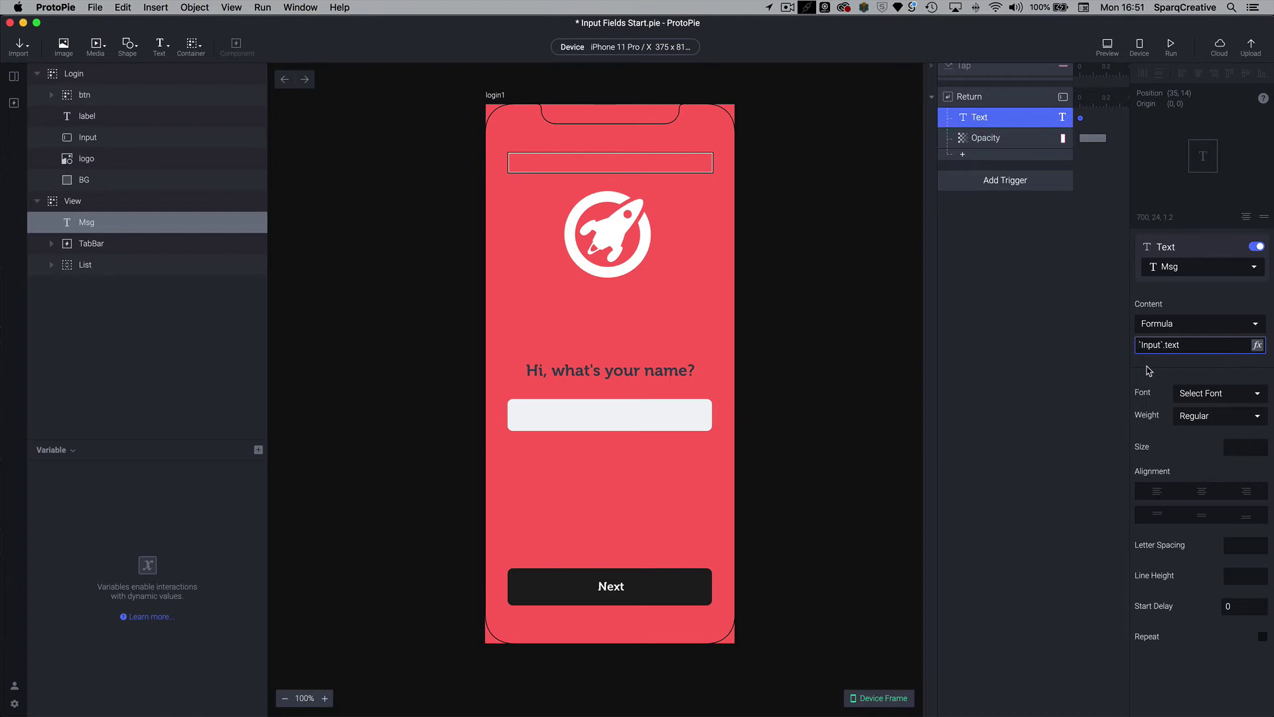
pyautogui.write('`')
pyautogui.write('W')
pyautogui.write('elcom')
pyautogui.write('e')
pyautogui.write('"')
pyautogui.write(' +')
pyautogui.click(1166, 345)
pyautogui.click(1257, 365)
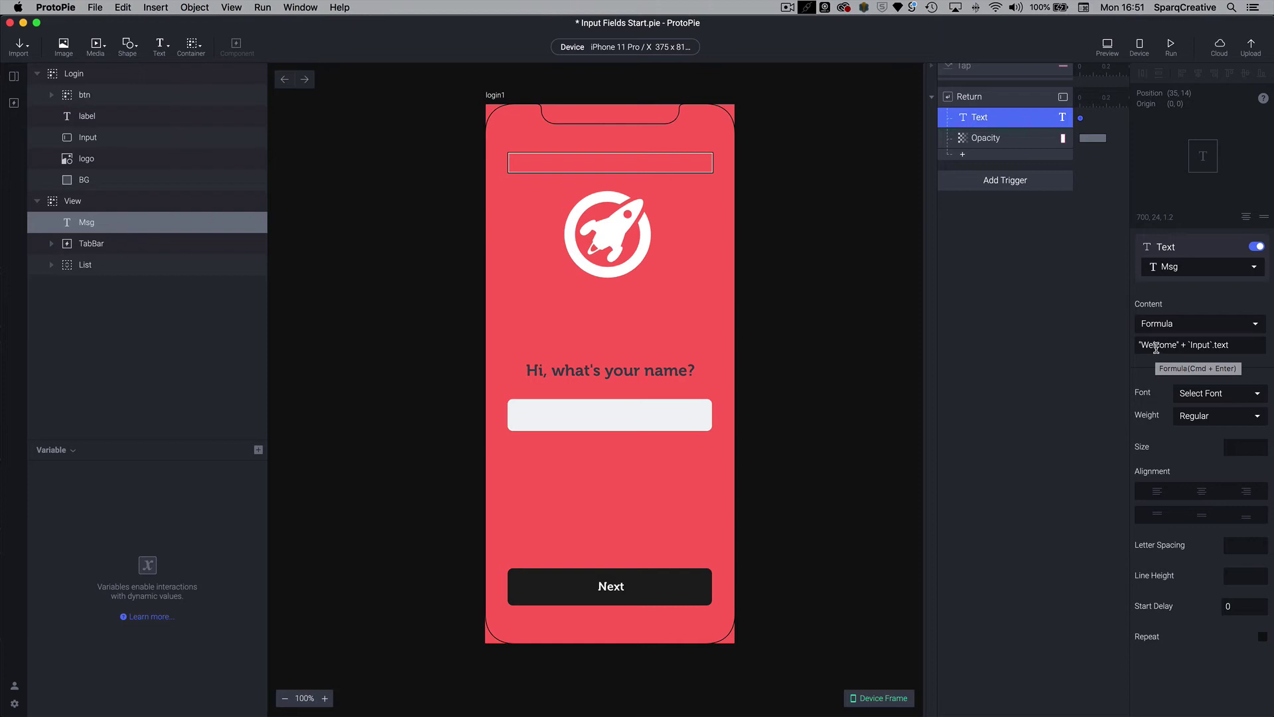
pyautogui.click(1105, 378)
pyautogui.click(989, 118)
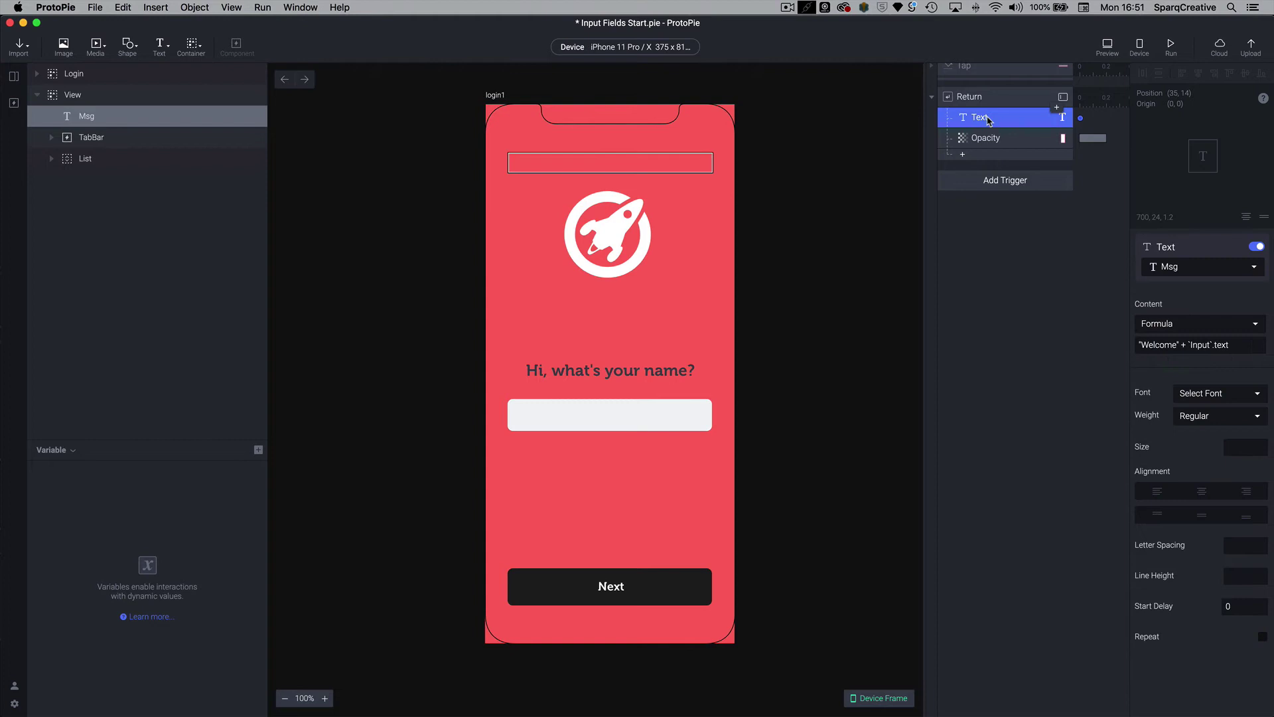
pyautogui.click(1106, 48)
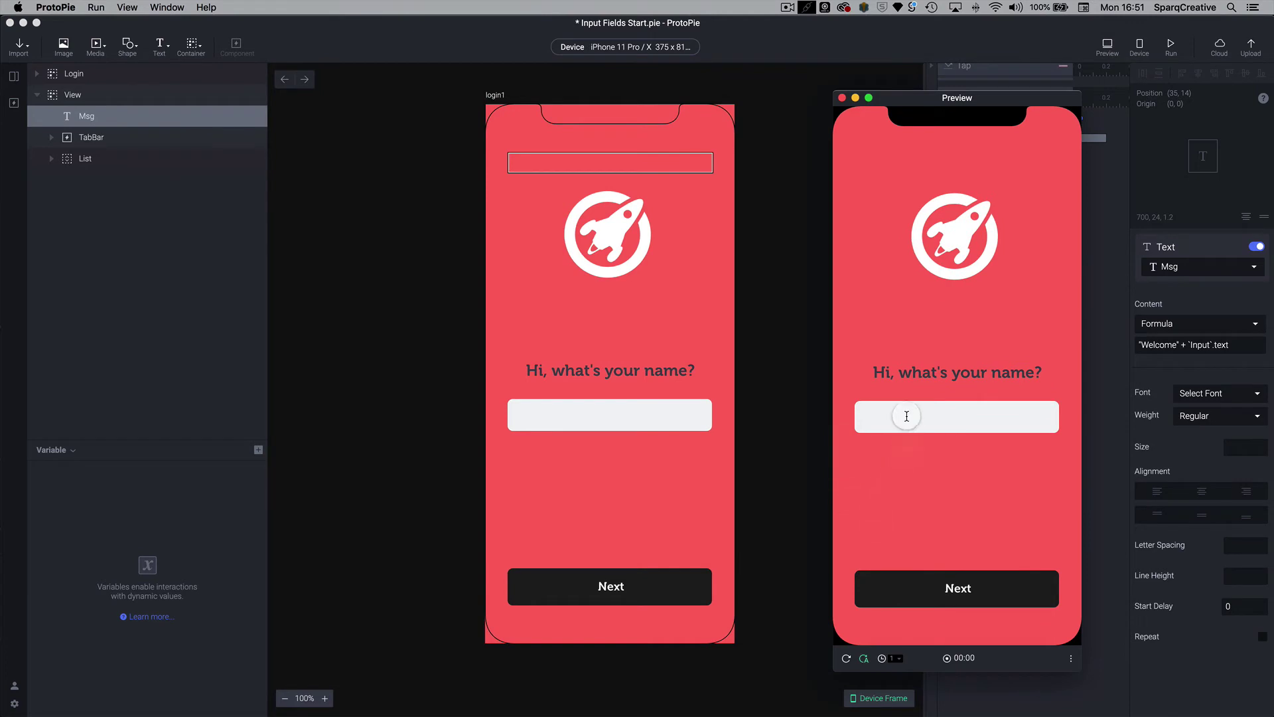
pyautogui.click(906, 416)
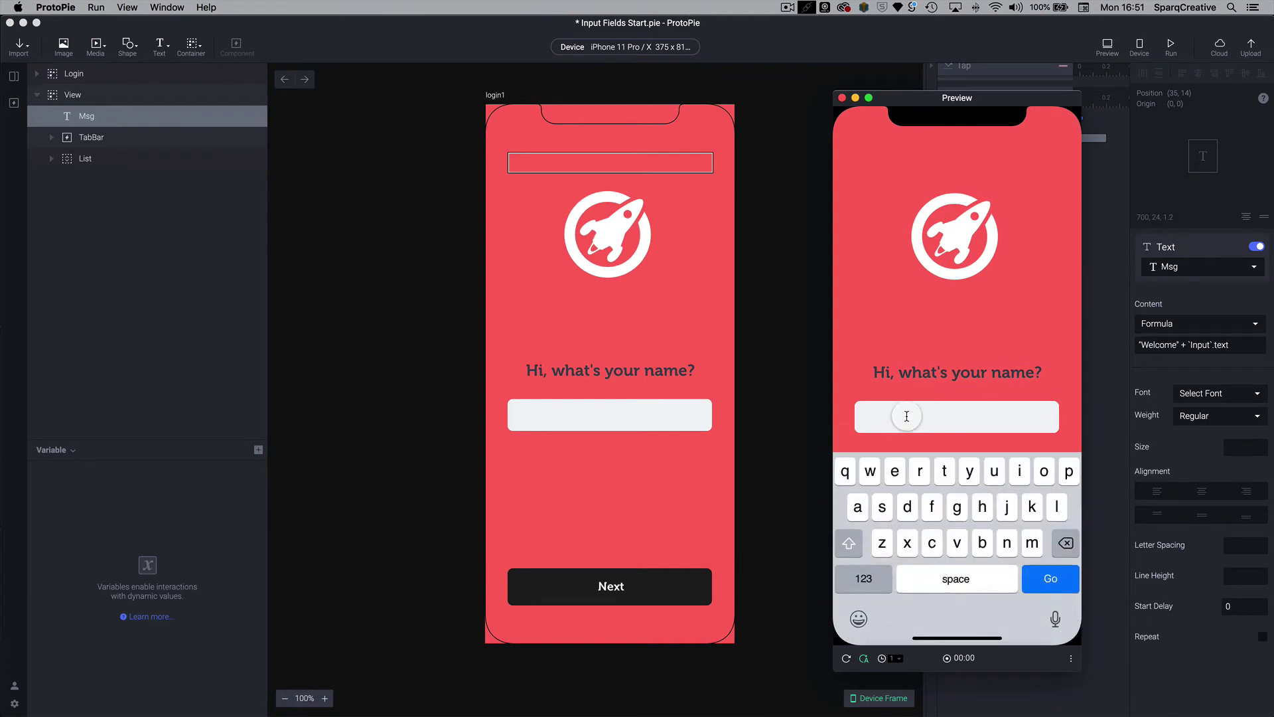
pyautogui.write('Darren')
pyautogui.press('Return')
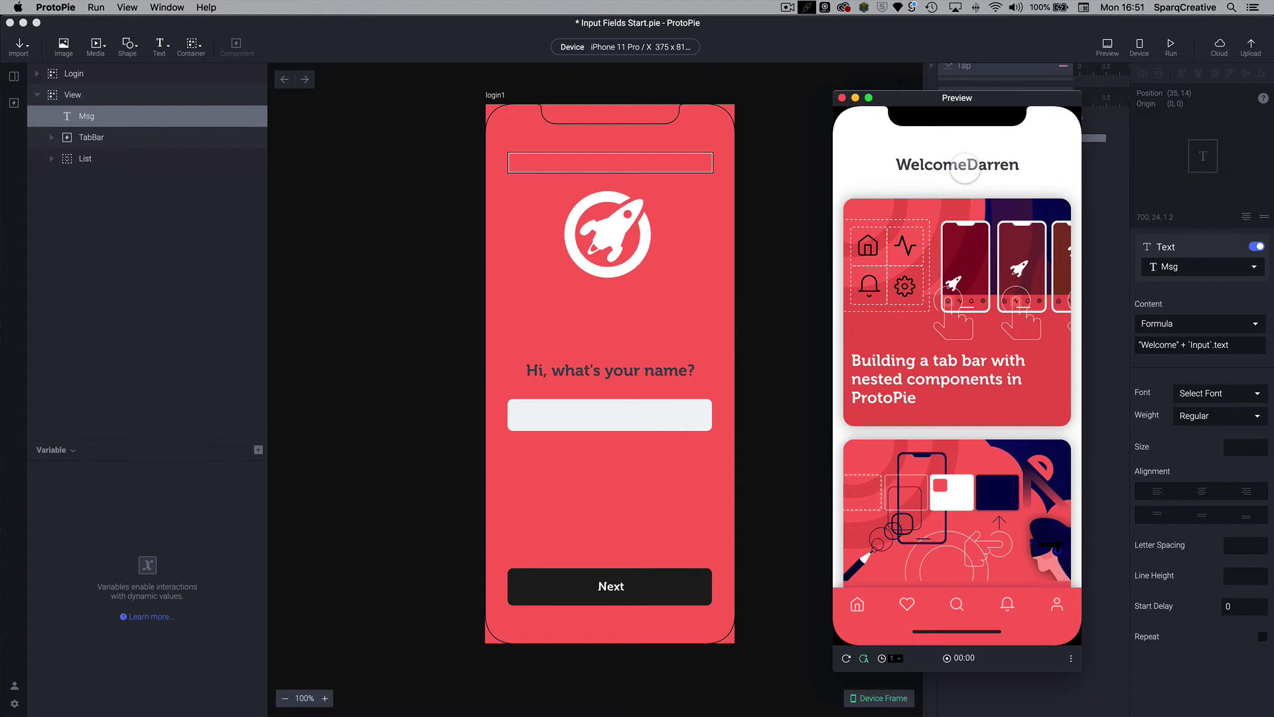
# Step: Insert a space after Welcome in the Msg content formula
pyautogui.click(1108, 406)
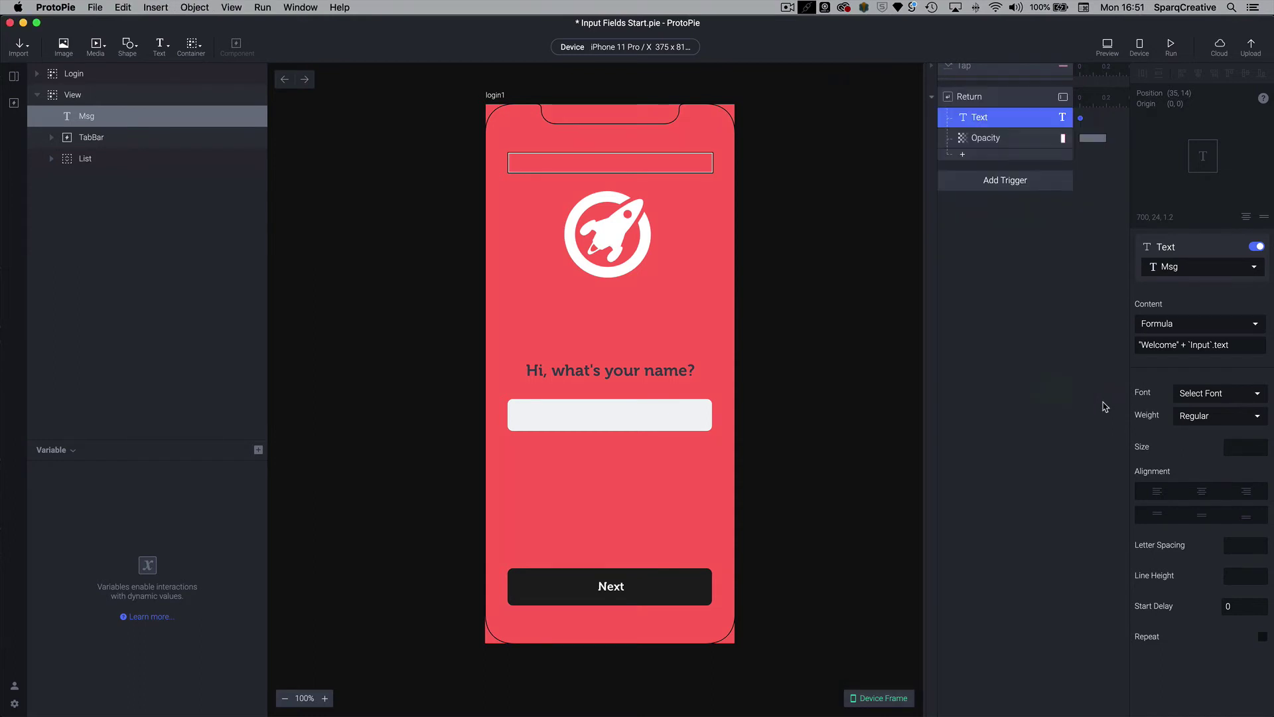
pyautogui.click(1179, 345)
pyautogui.click(1088, 345)
# Step: Preview the prototype, submit a sample name with Return to check the greeting spacing, then close it
pyautogui.click(1108, 45)
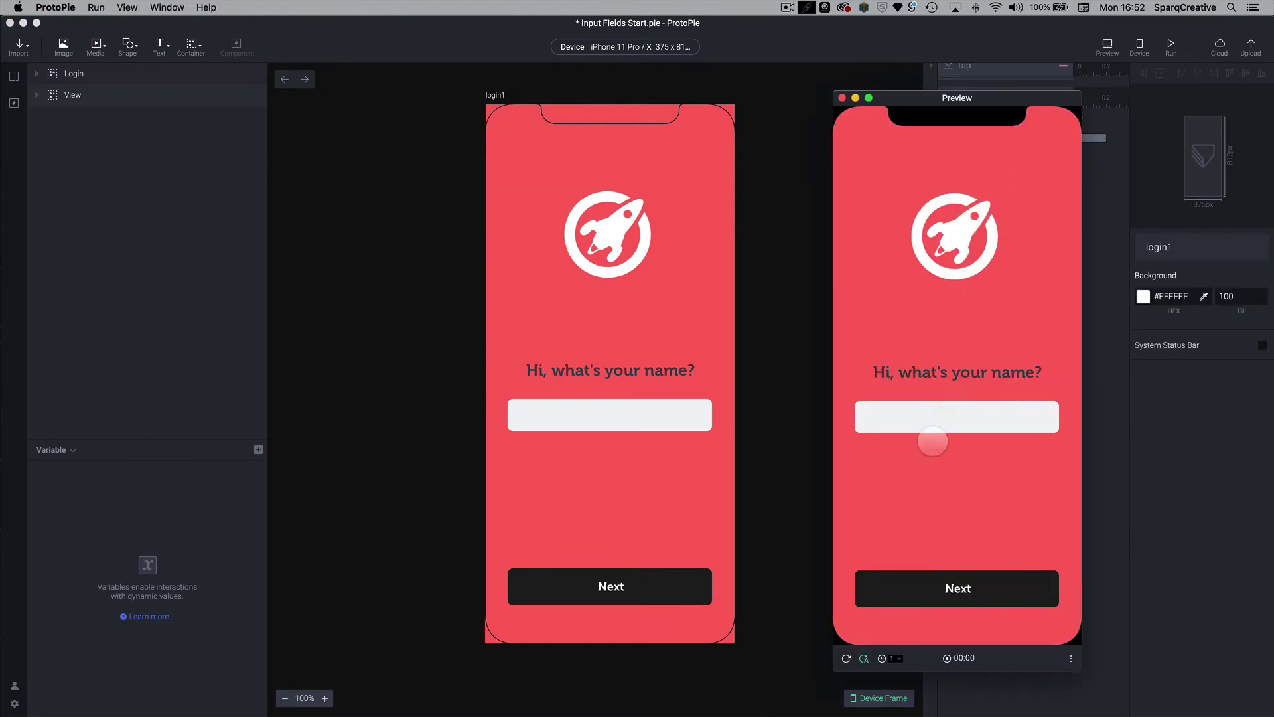
pyautogui.click(934, 418)
pyautogui.write('Darre')
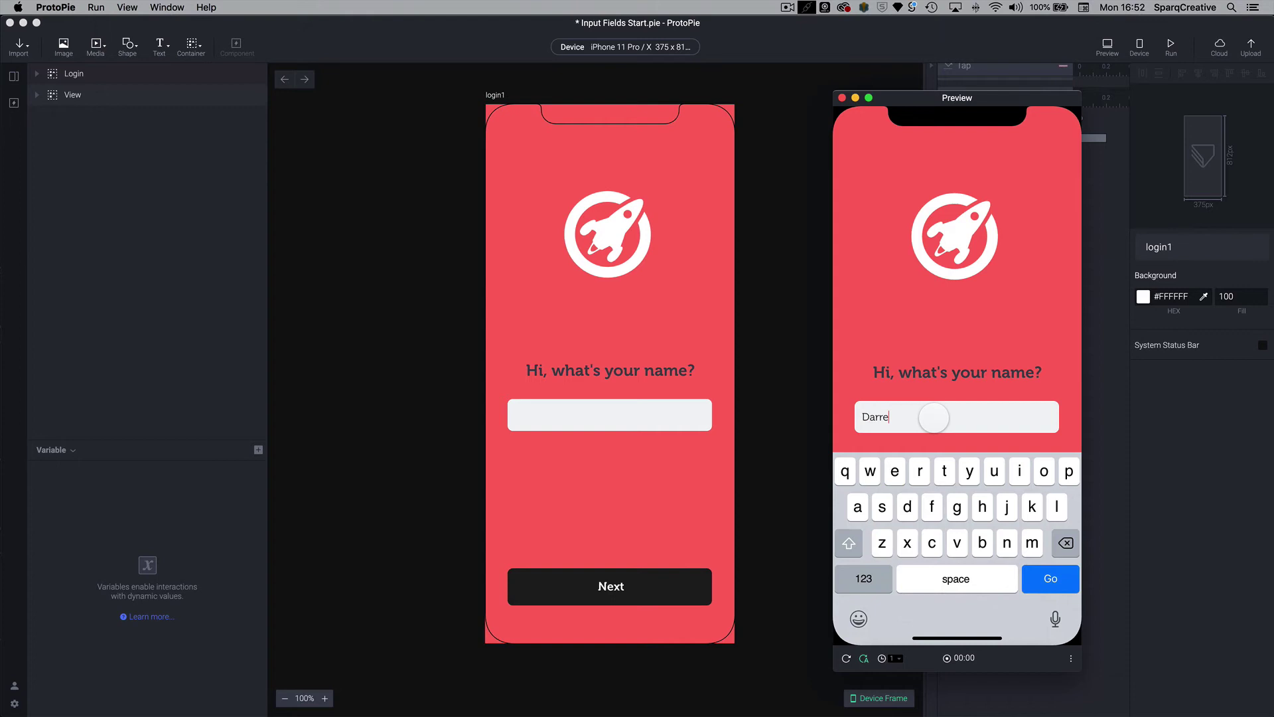
pyautogui.write('n')
pyautogui.press('Return')
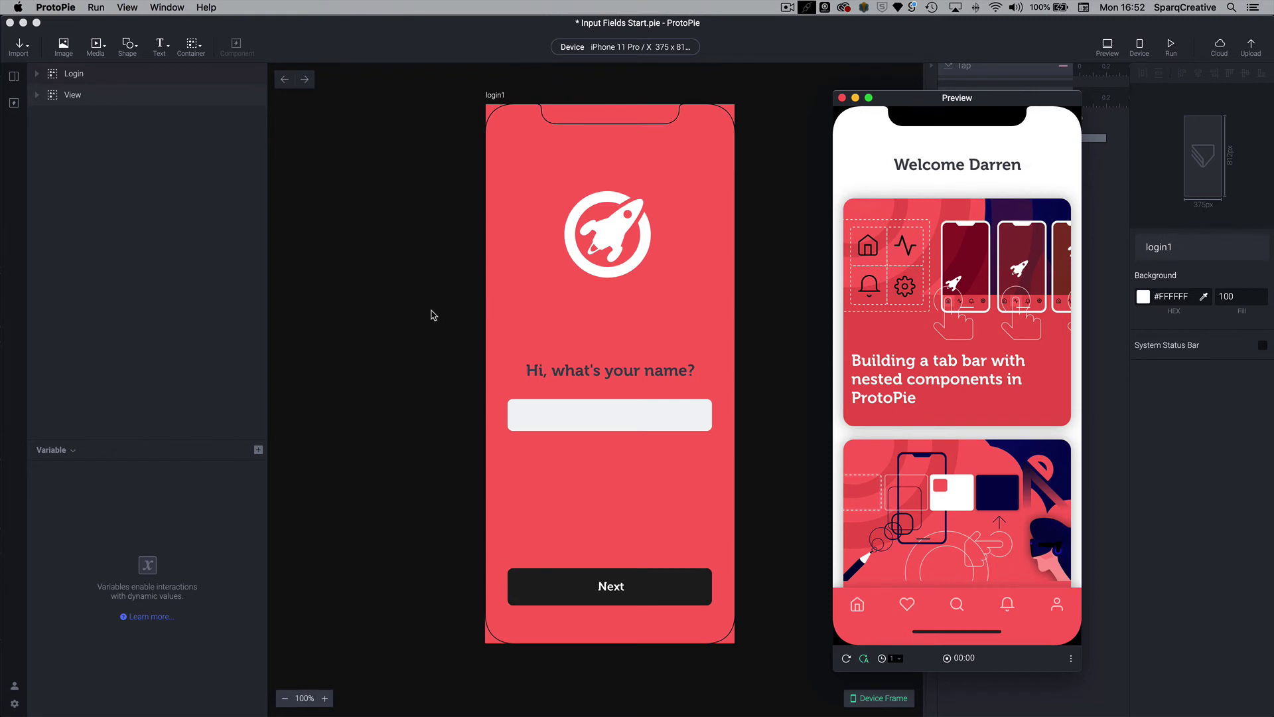
pyautogui.press('super+w')
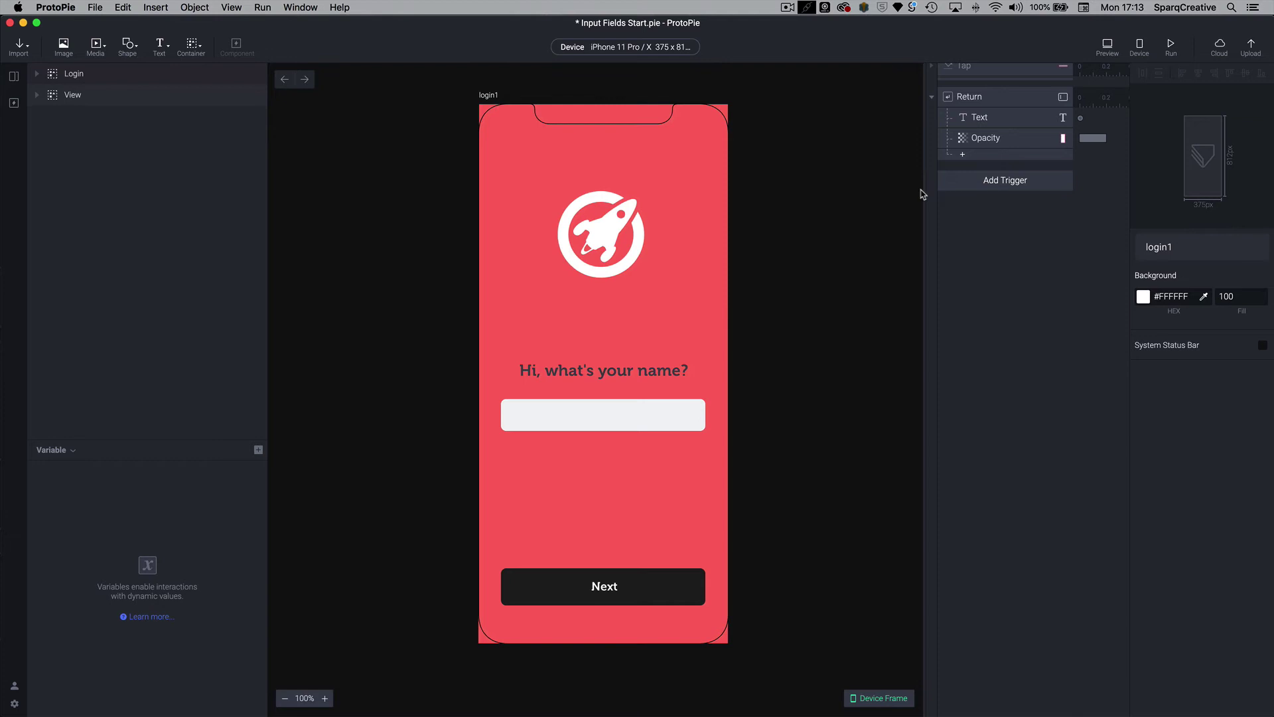
pyautogui.scroll(1, 964, 195)
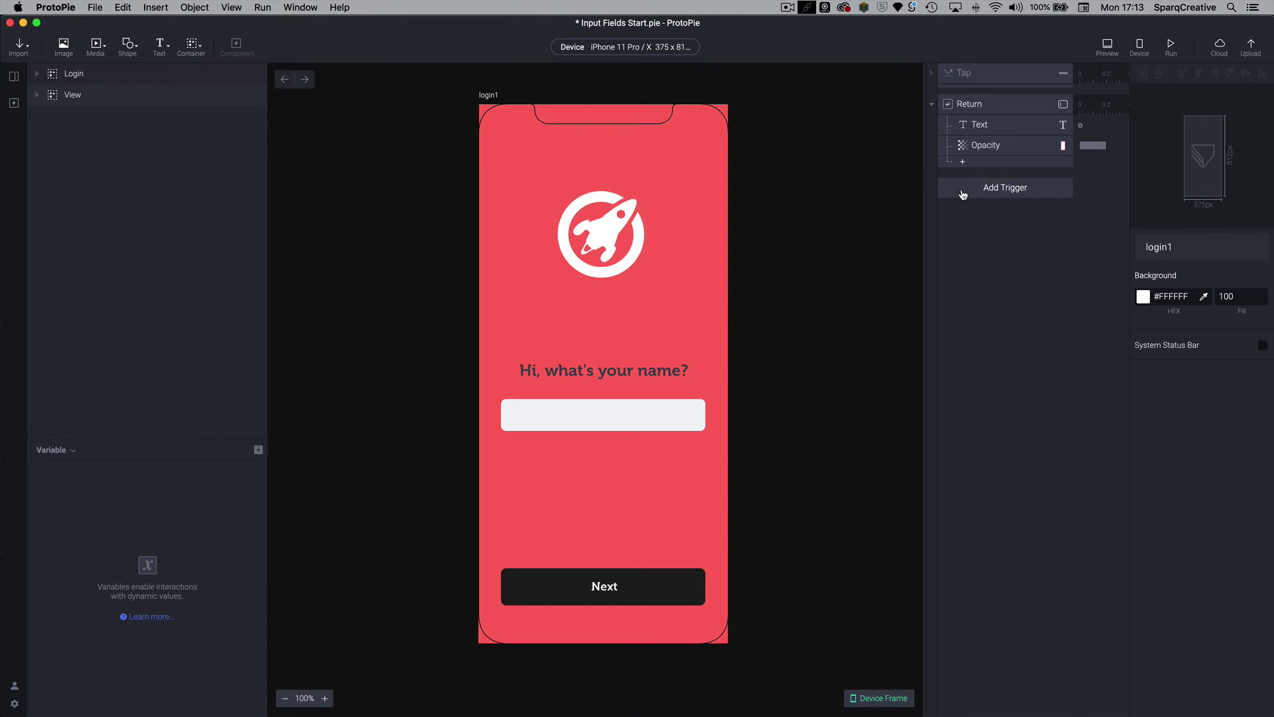
pyautogui.click(625, 304)
pyautogui.moveTo(705, 315); pyautogui.dragTo(450, 320)
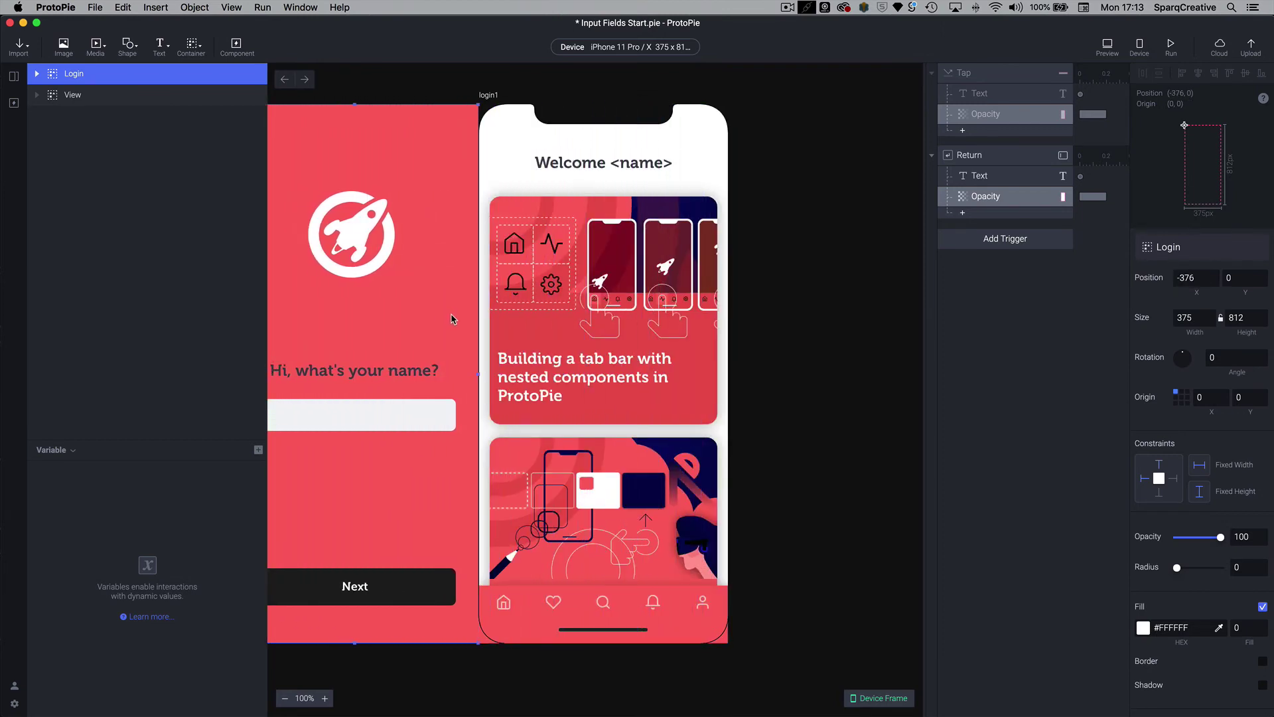
pyautogui.press('super+z')
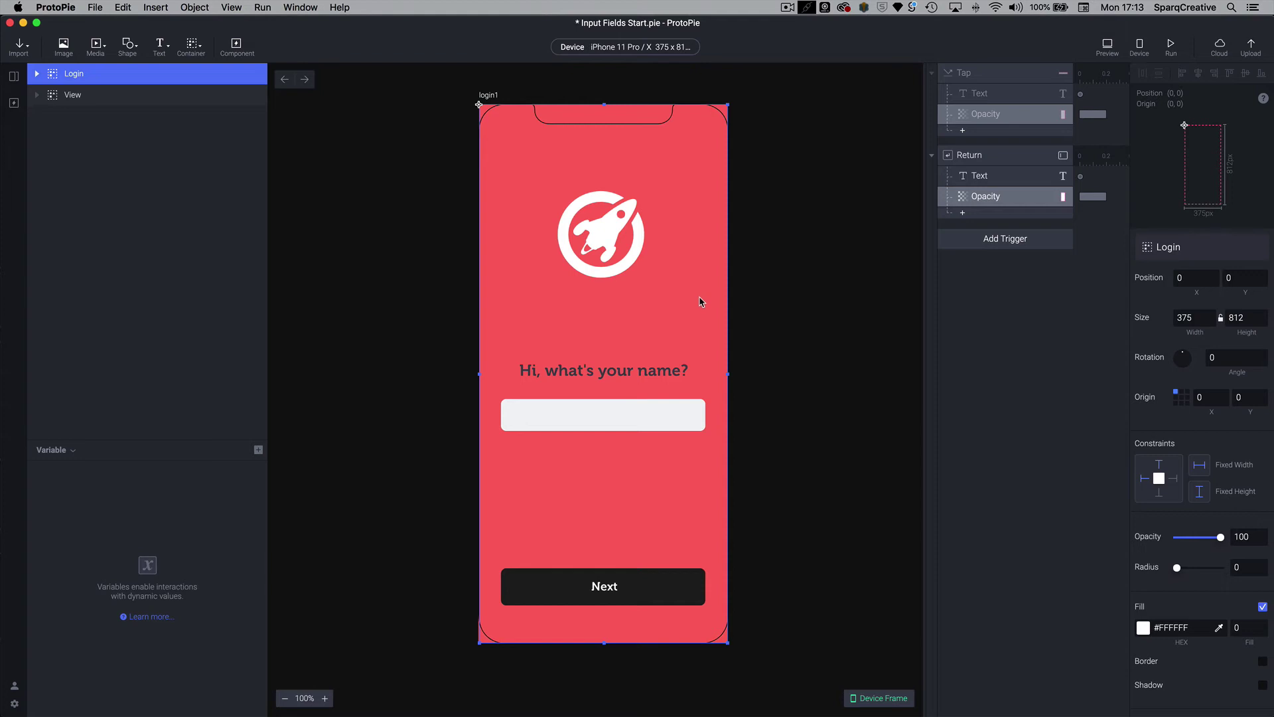
pyautogui.moveTo(708, 299); pyautogui.dragTo(451, 302)
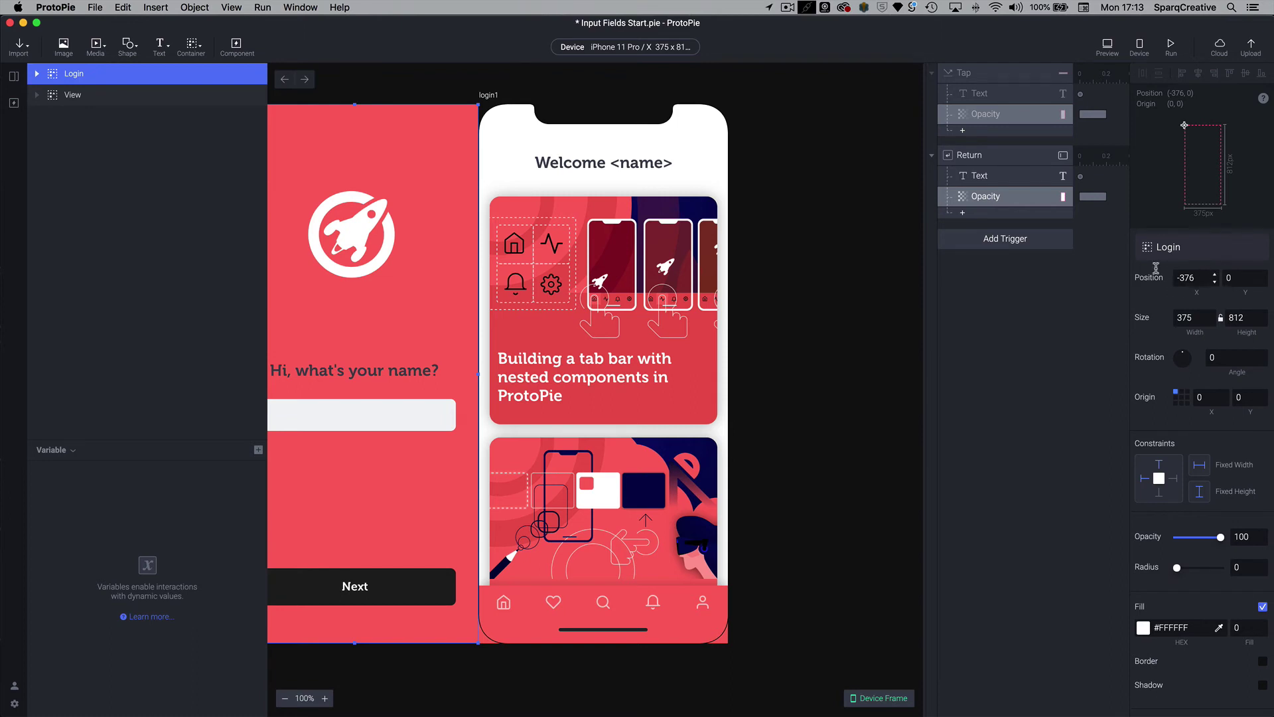
pyautogui.press('Right')
pyautogui.moveTo(328, 319); pyautogui.dragTo(563, 323)
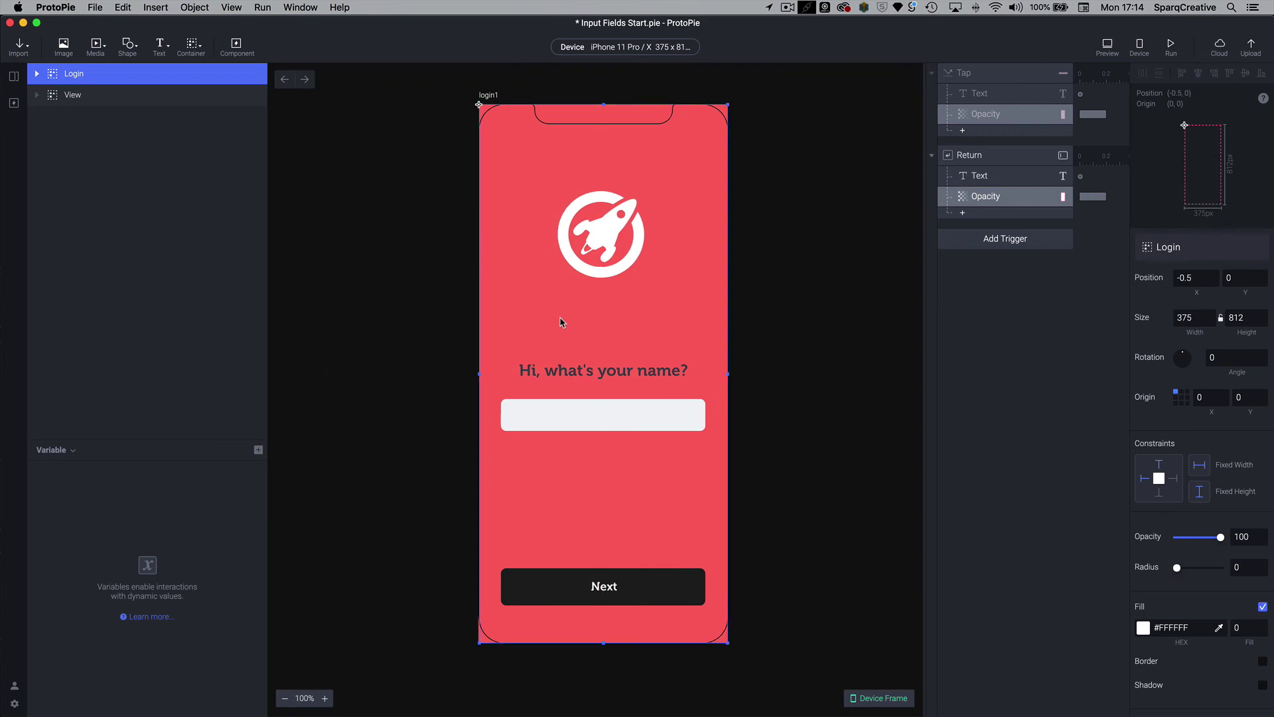
pyautogui.click(1187, 284)
pyautogui.write('0')
pyautogui.press('Return')
# Step: Add a Move response to the Return trigger that moves the Login layer to X -375
pyautogui.click(987, 157)
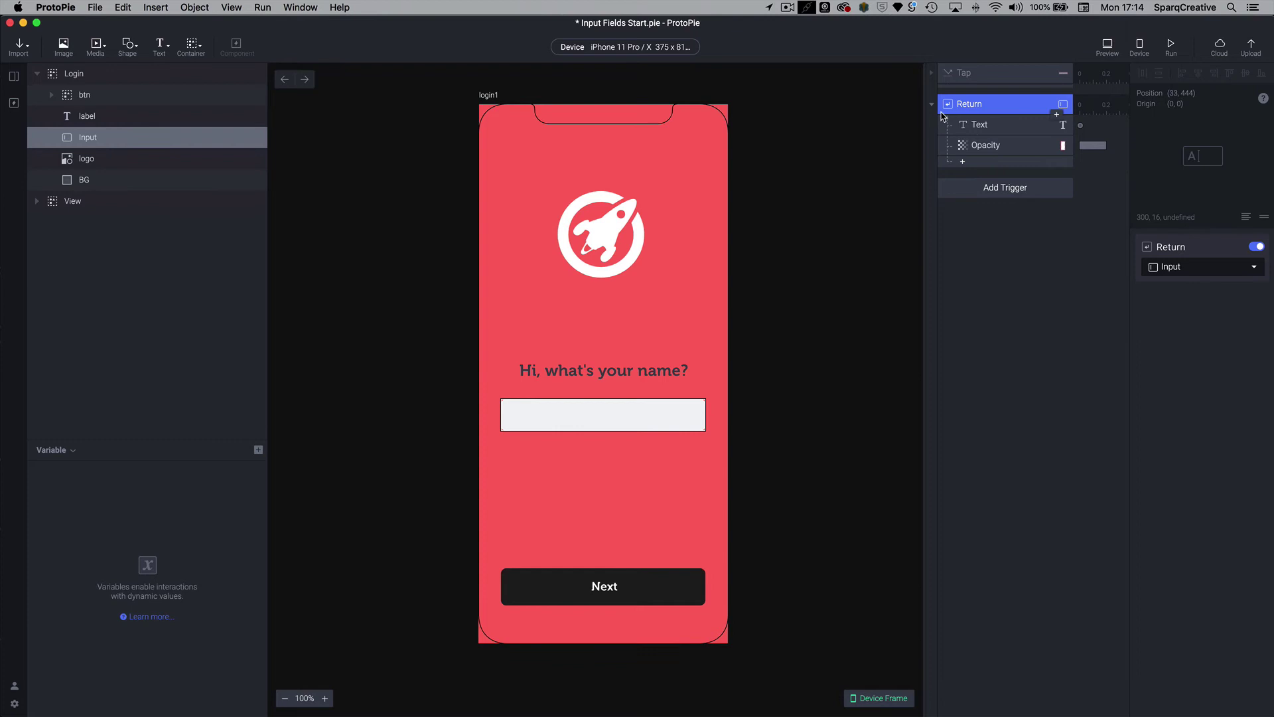
pyautogui.click(979, 166)
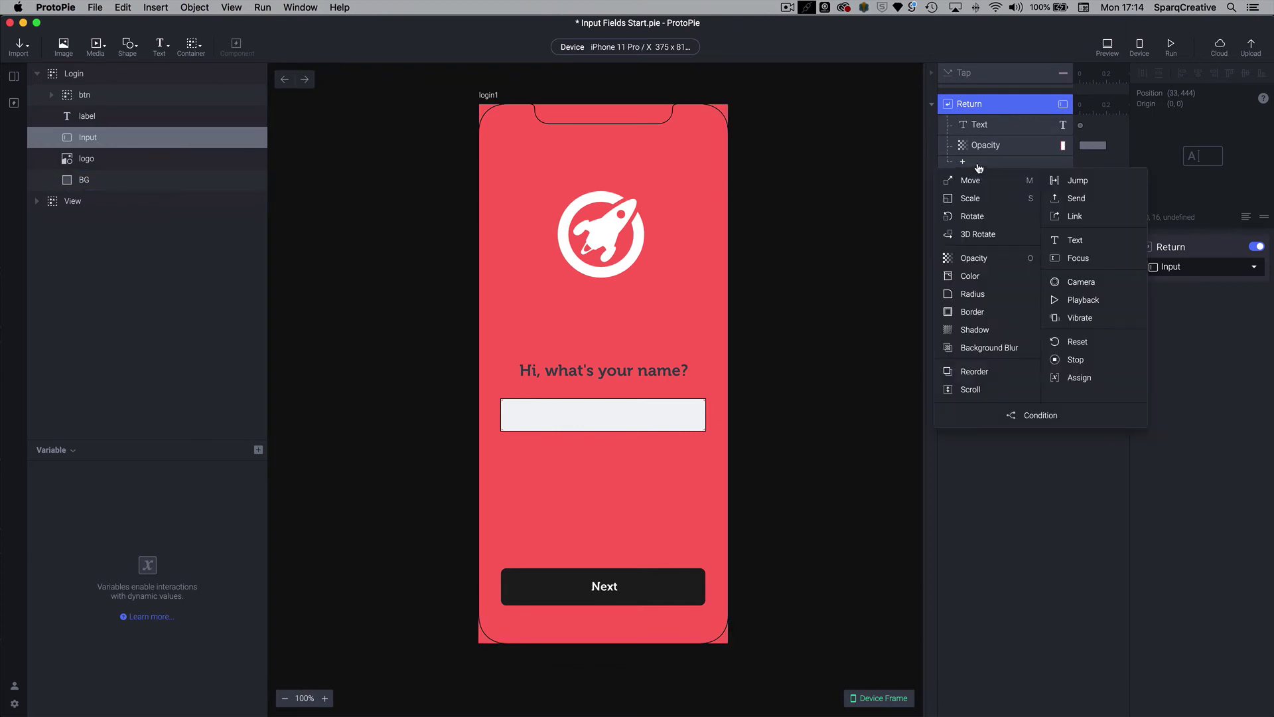
pyautogui.click(968, 180)
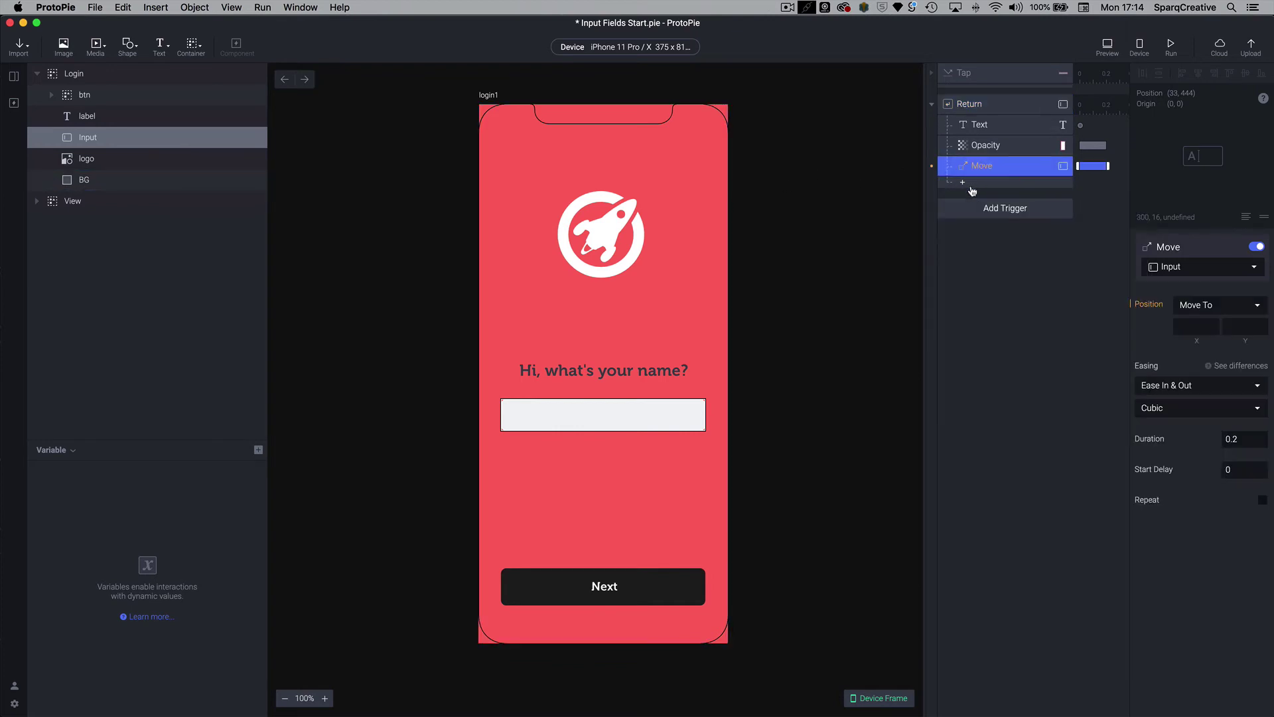
pyautogui.click(1182, 268)
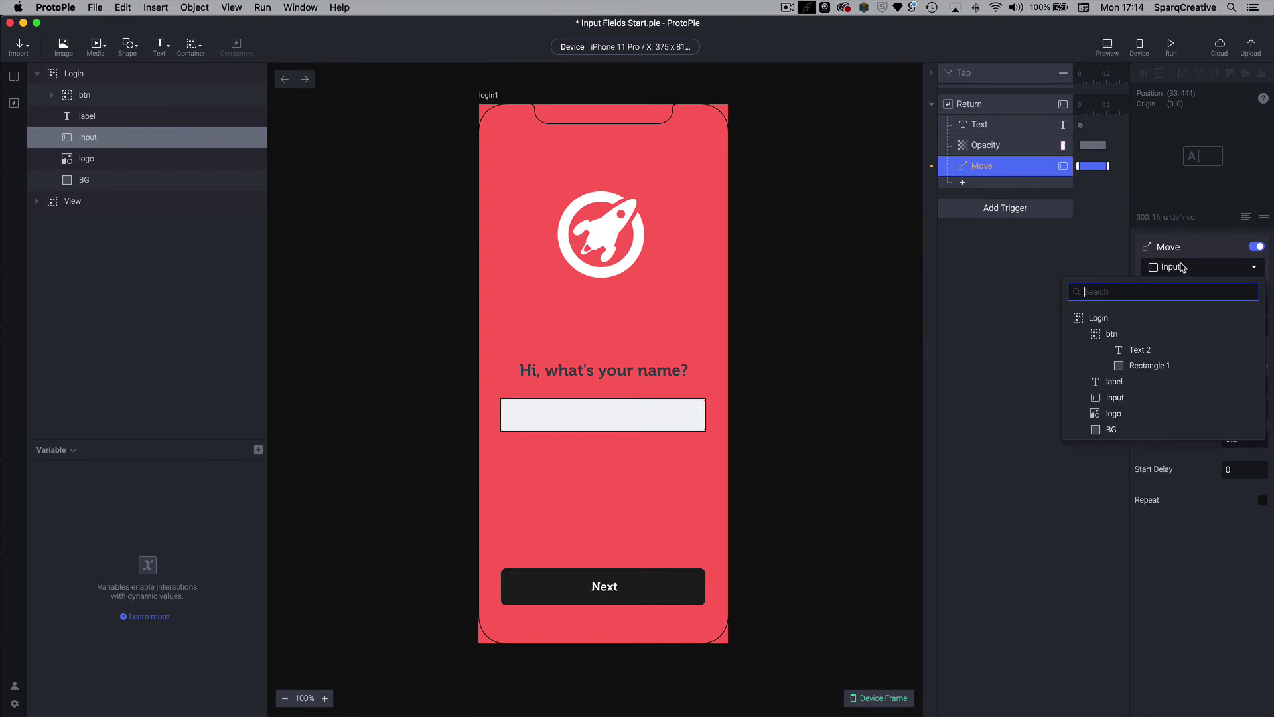
pyautogui.click(1153, 319)
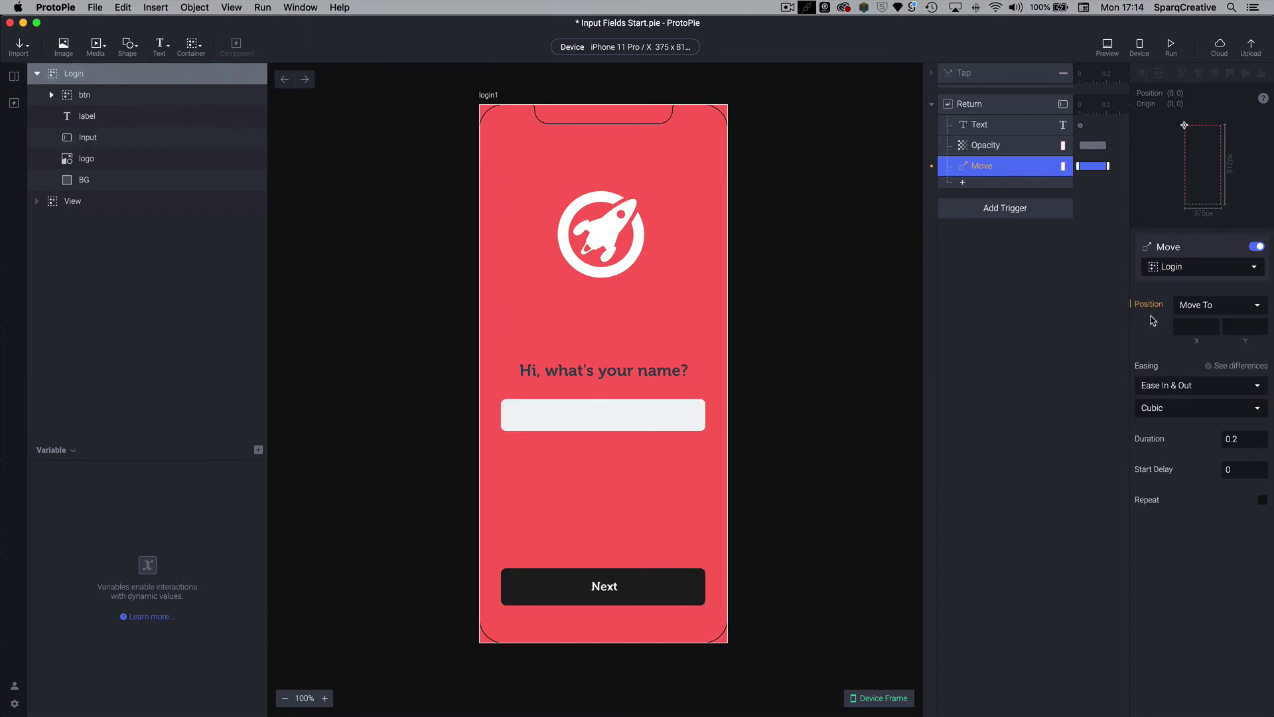
pyautogui.click(1193, 327)
pyautogui.write('-350')
pyautogui.press('BackSpace')
pyautogui.press('BackSpace')
pyautogui.write('75')
pyautogui.press('Return')
# Step: Give the Login move Ease Out easing and a 0.4 second duration
pyautogui.click(1163, 386)
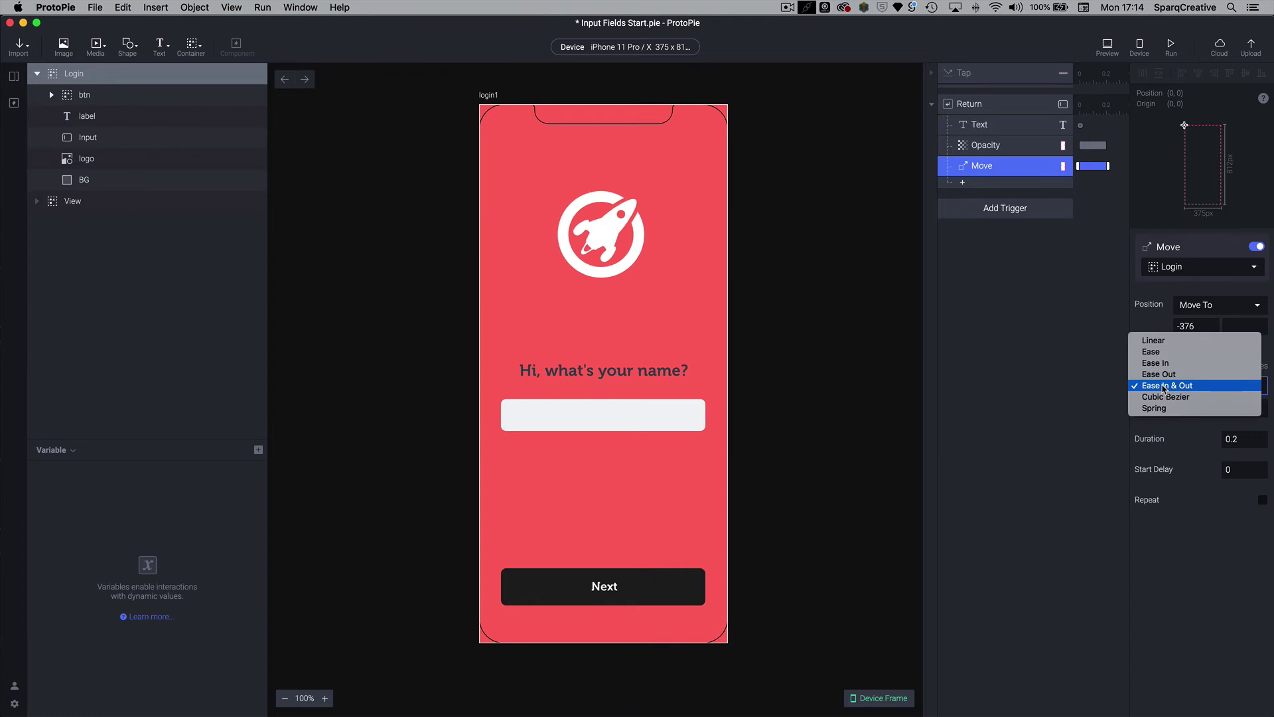
pyautogui.click(1163, 375)
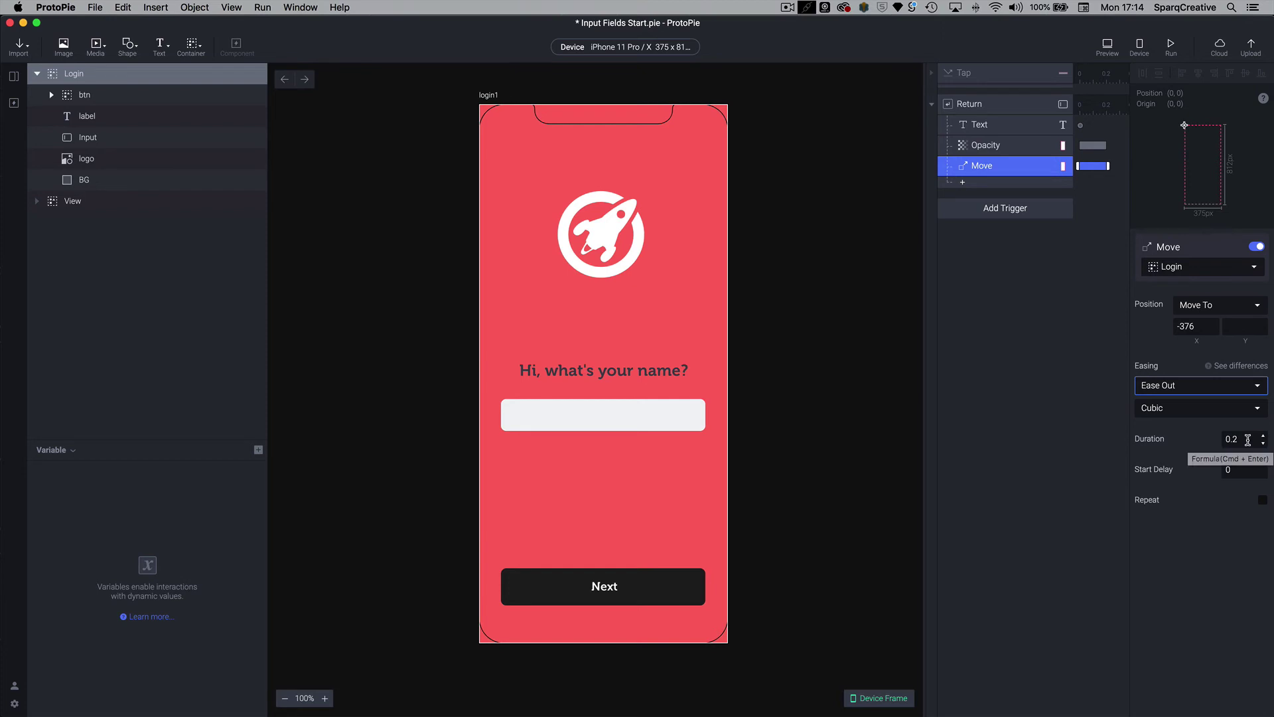
pyautogui.click(1248, 440)
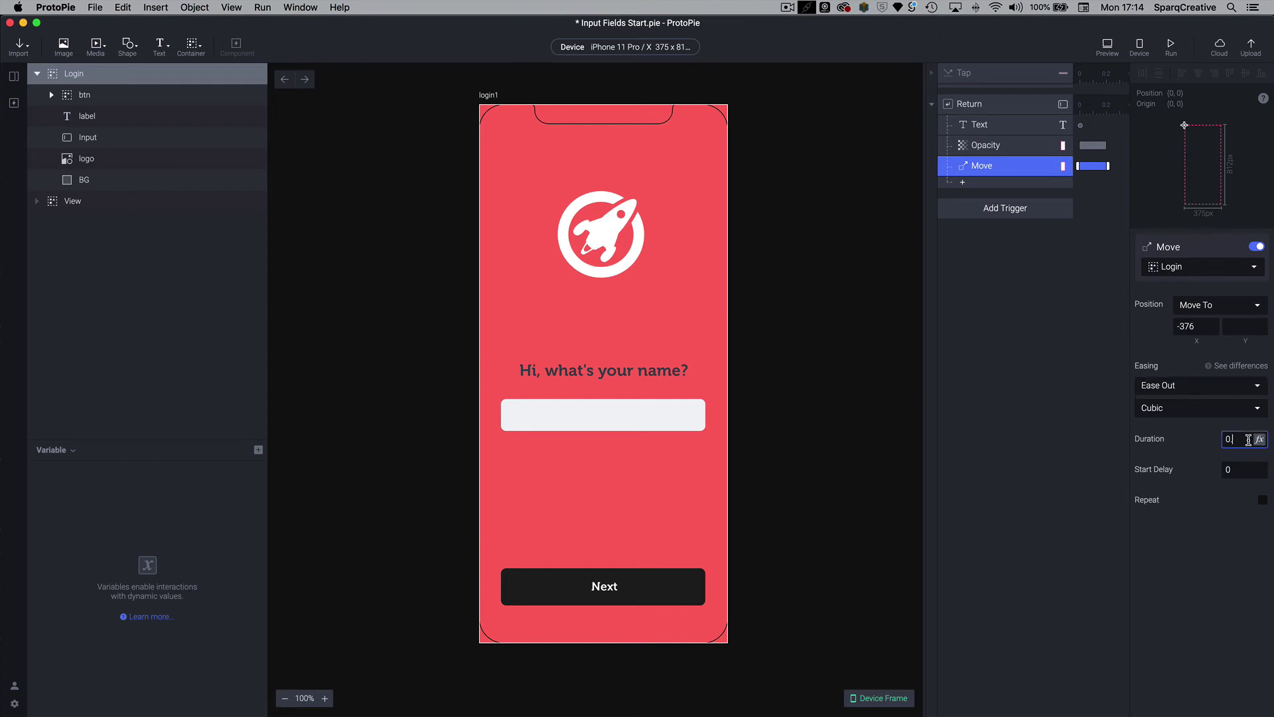
pyautogui.write('.4')
pyautogui.press('Return')
# Step: Preview the prototype, submit a test name in the name field, then close the preview
pyautogui.click(1106, 47)
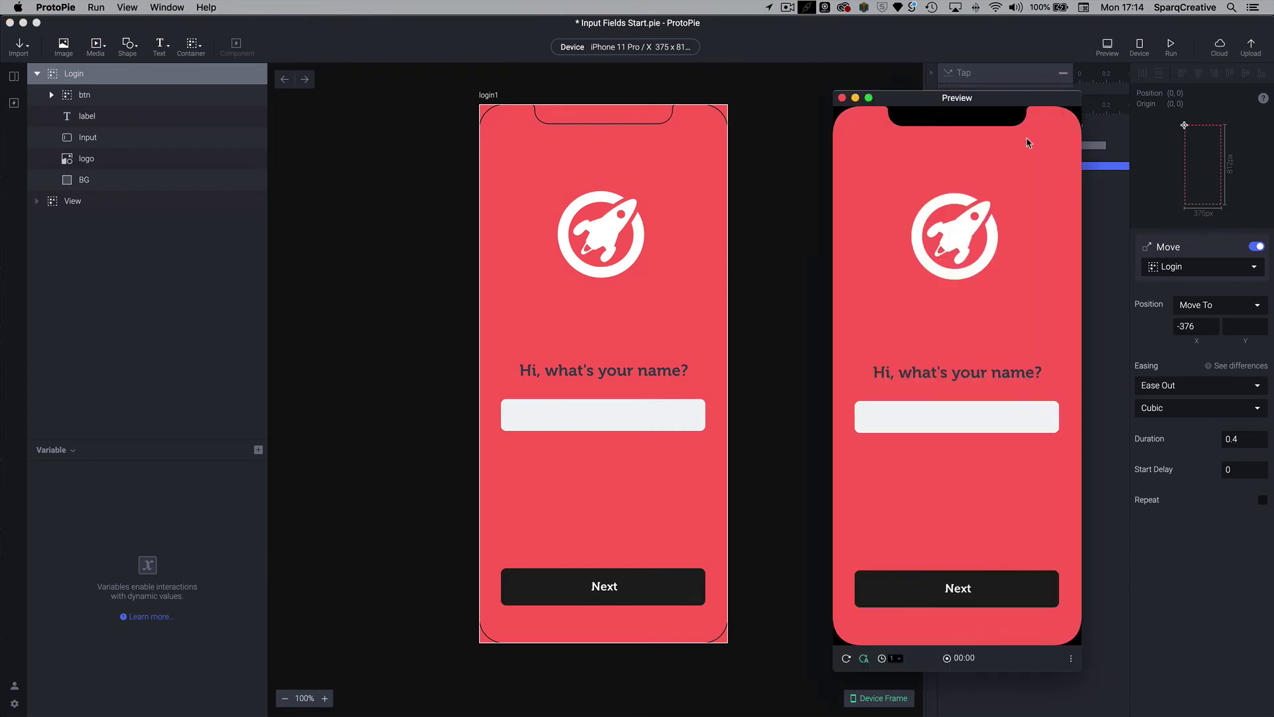
pyautogui.click(922, 408)
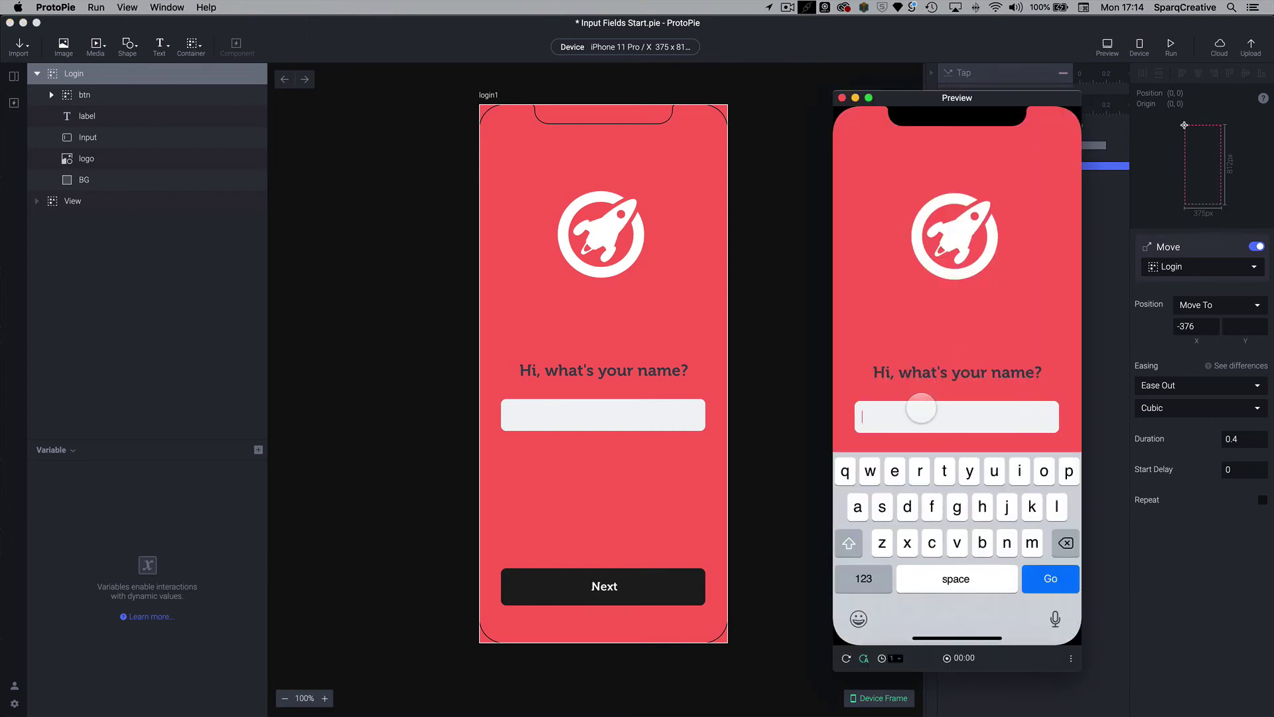
pyautogui.write('dadda')
pyautogui.press('Return')
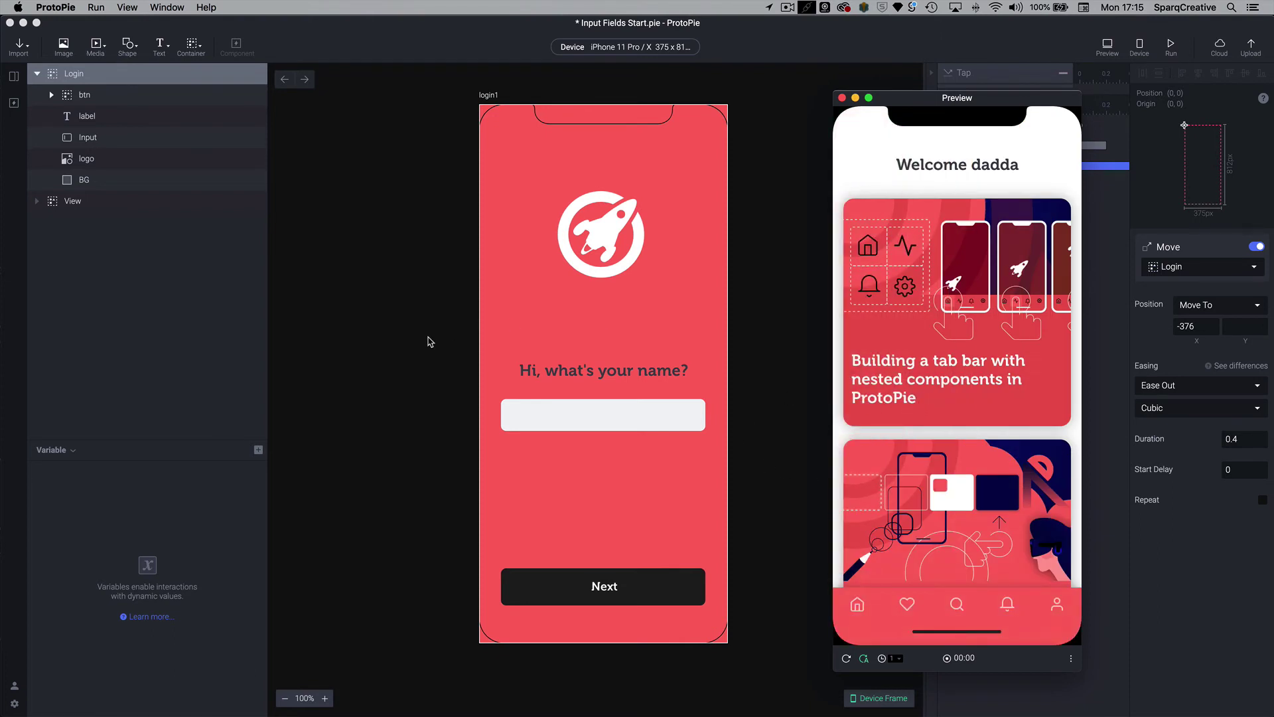
pyautogui.press('super+w')
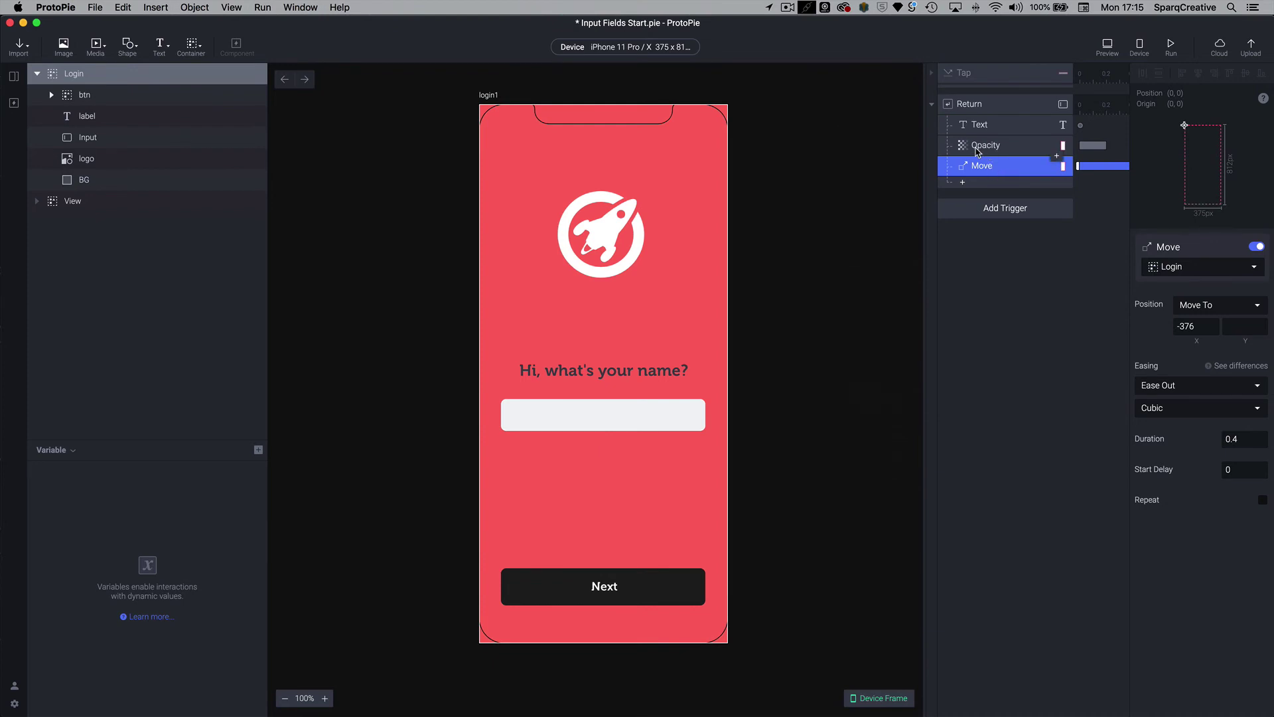
# Step: Delete the Return trigger's Opacity response and retest with 'aa' to reach the Welcome screen
pyautogui.click(996, 154)
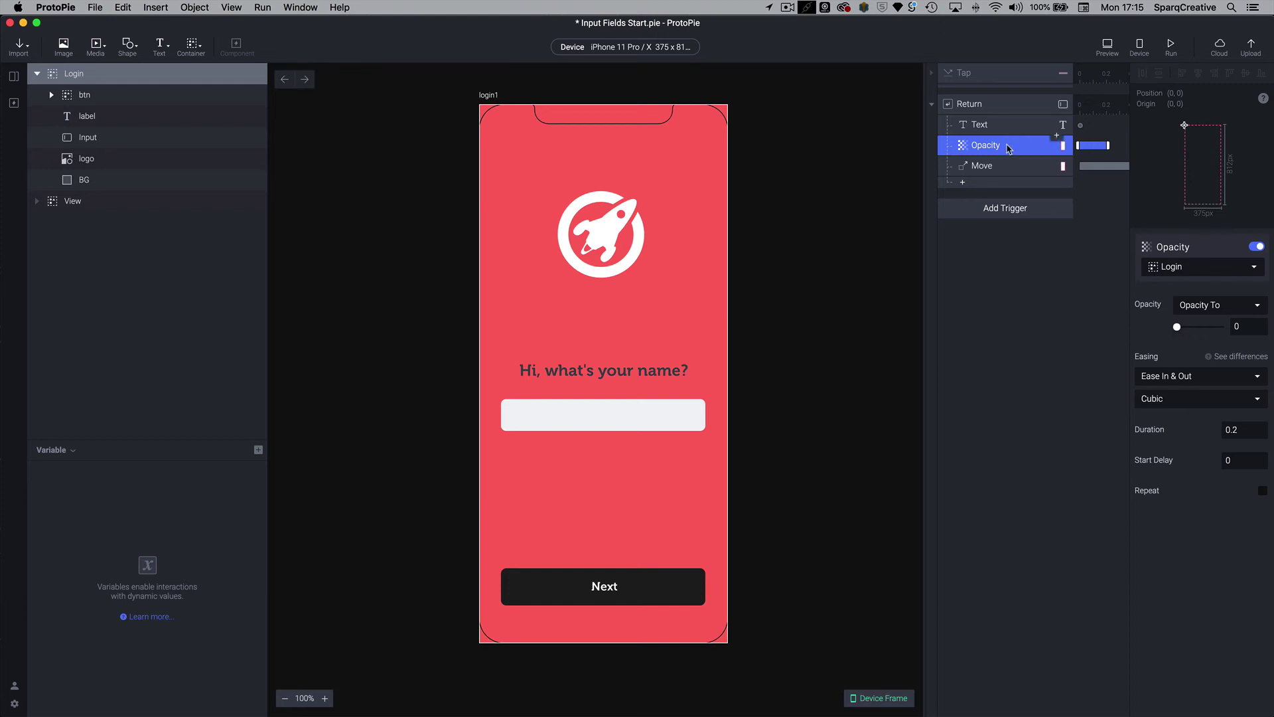
pyautogui.press('Delete')
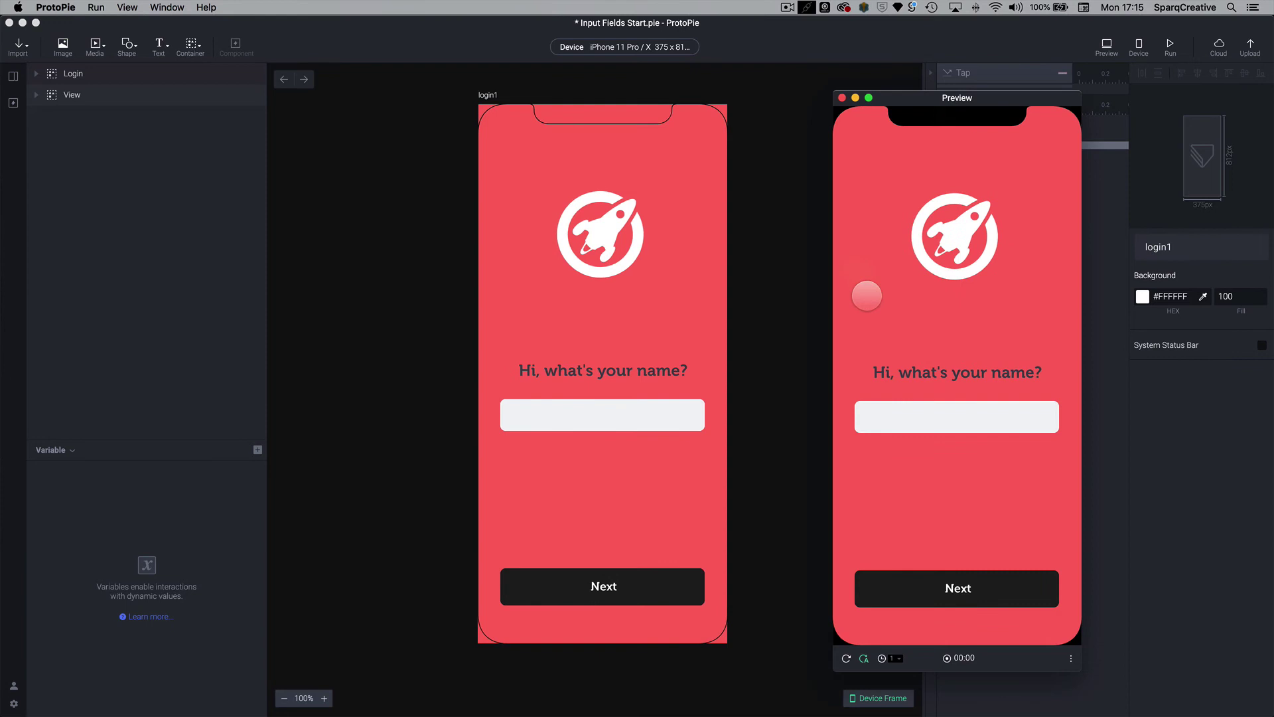
pyautogui.click(899, 416)
pyautogui.write('aa')
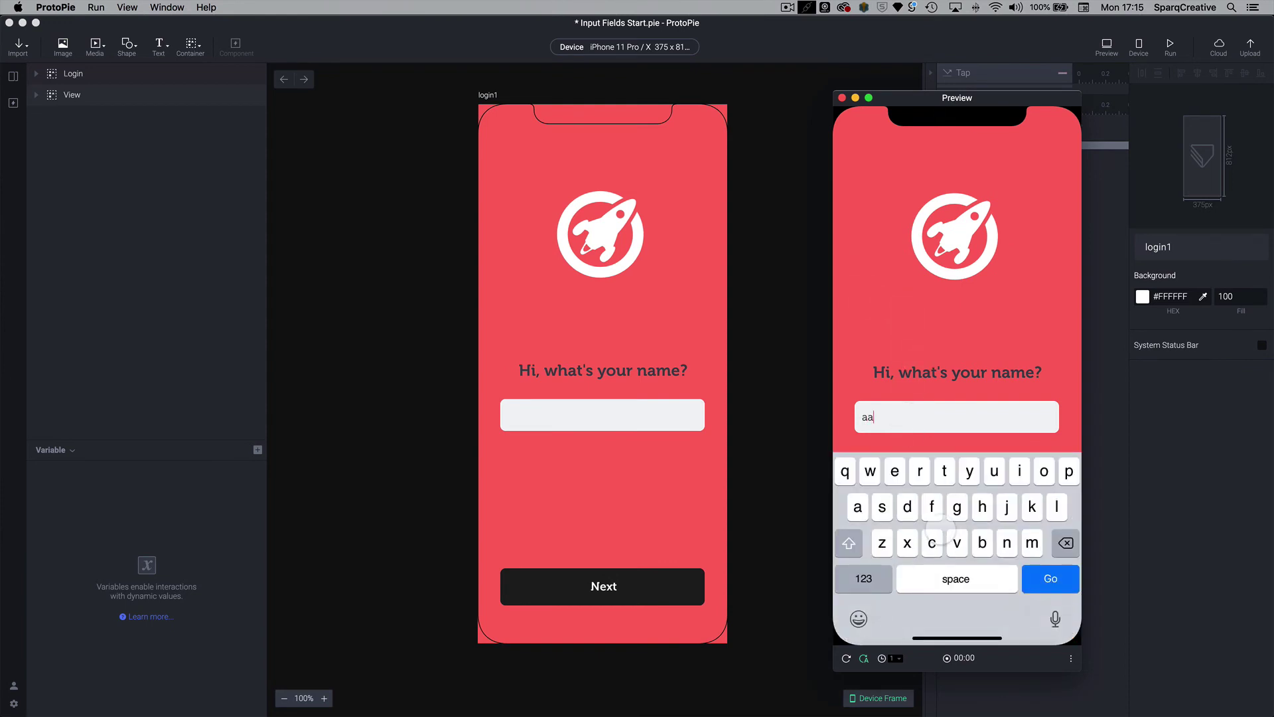
pyautogui.click(1051, 579)
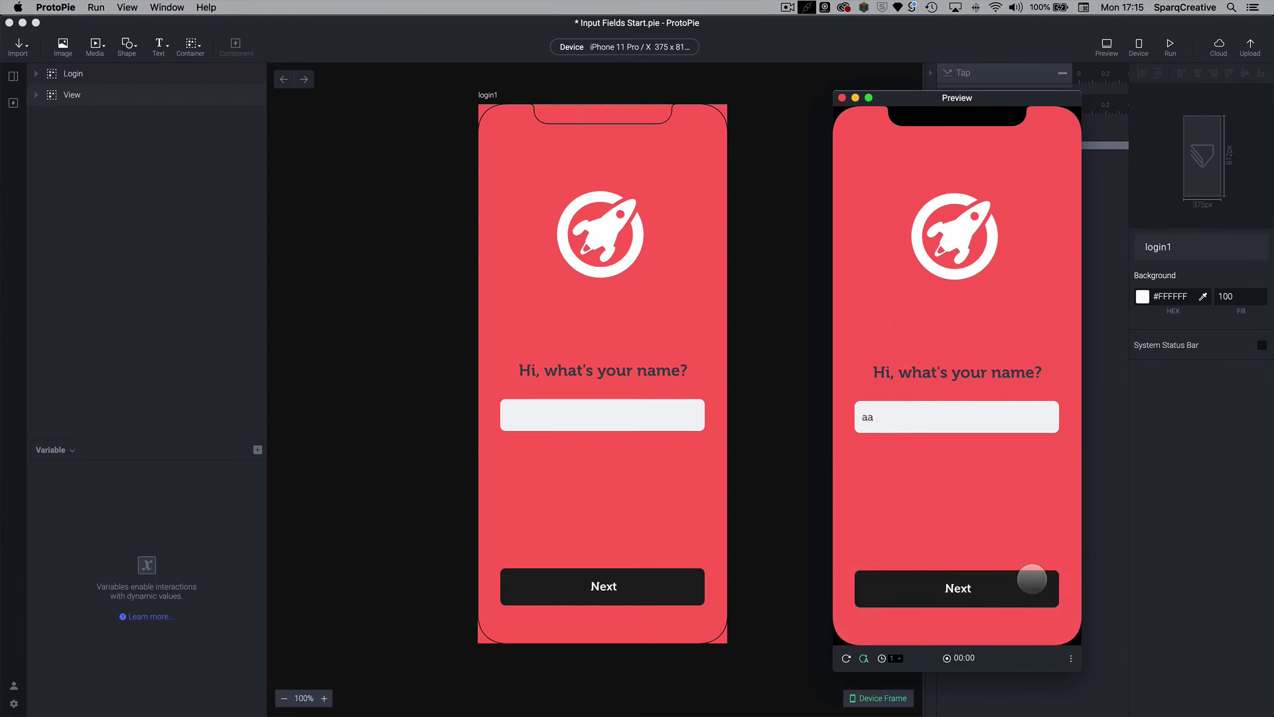
pyautogui.click(932, 418)
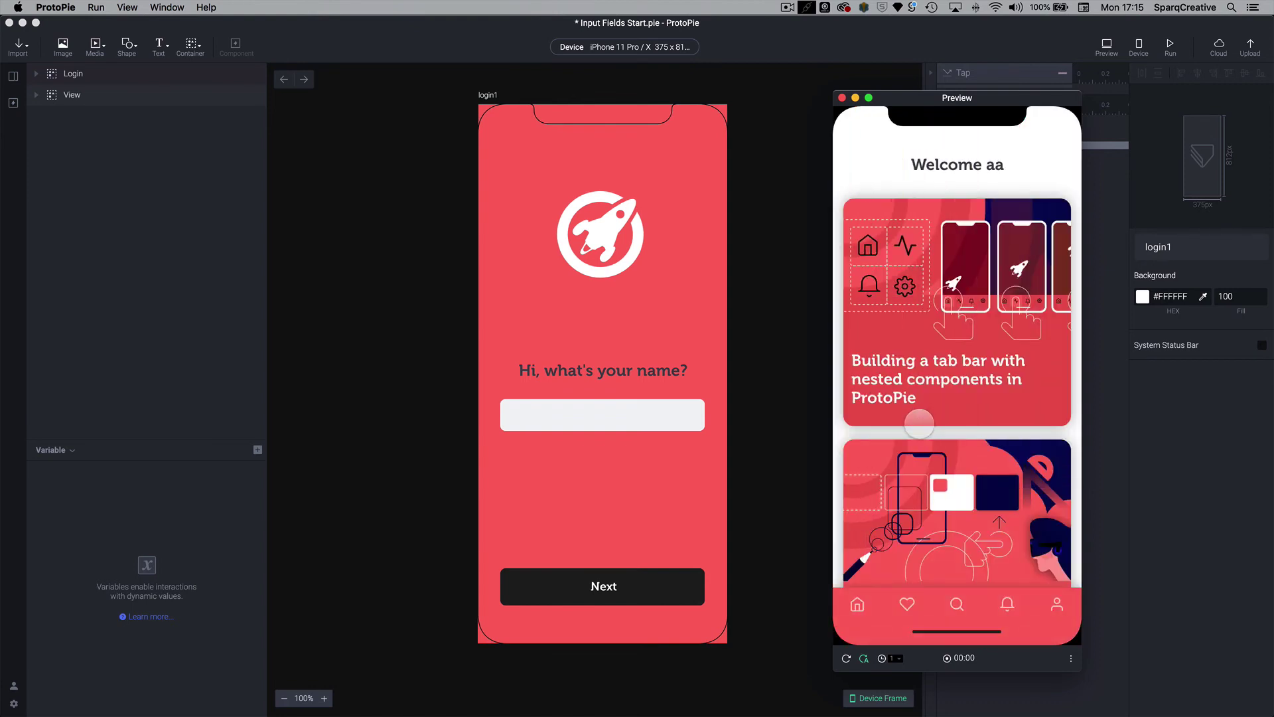
pyautogui.press('super+w')
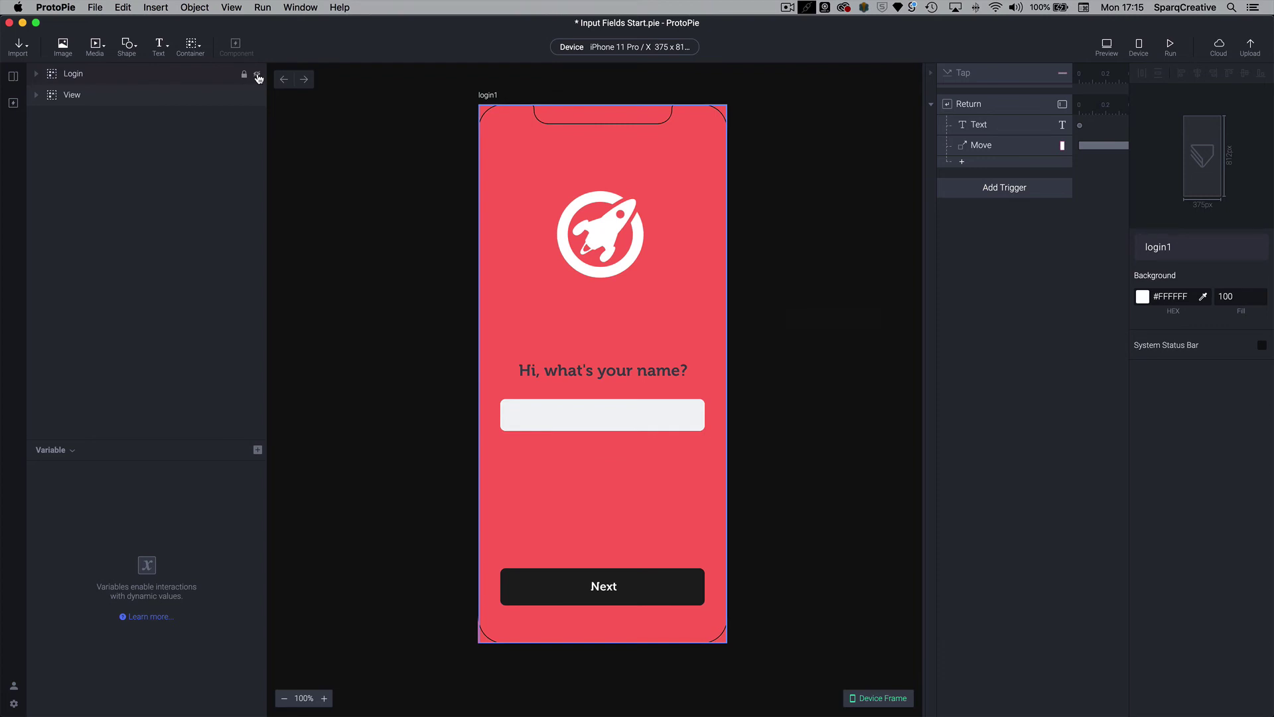
# Step: Hide the Login layer to reveal the View screen, then select the View layer
pyautogui.click(258, 77)
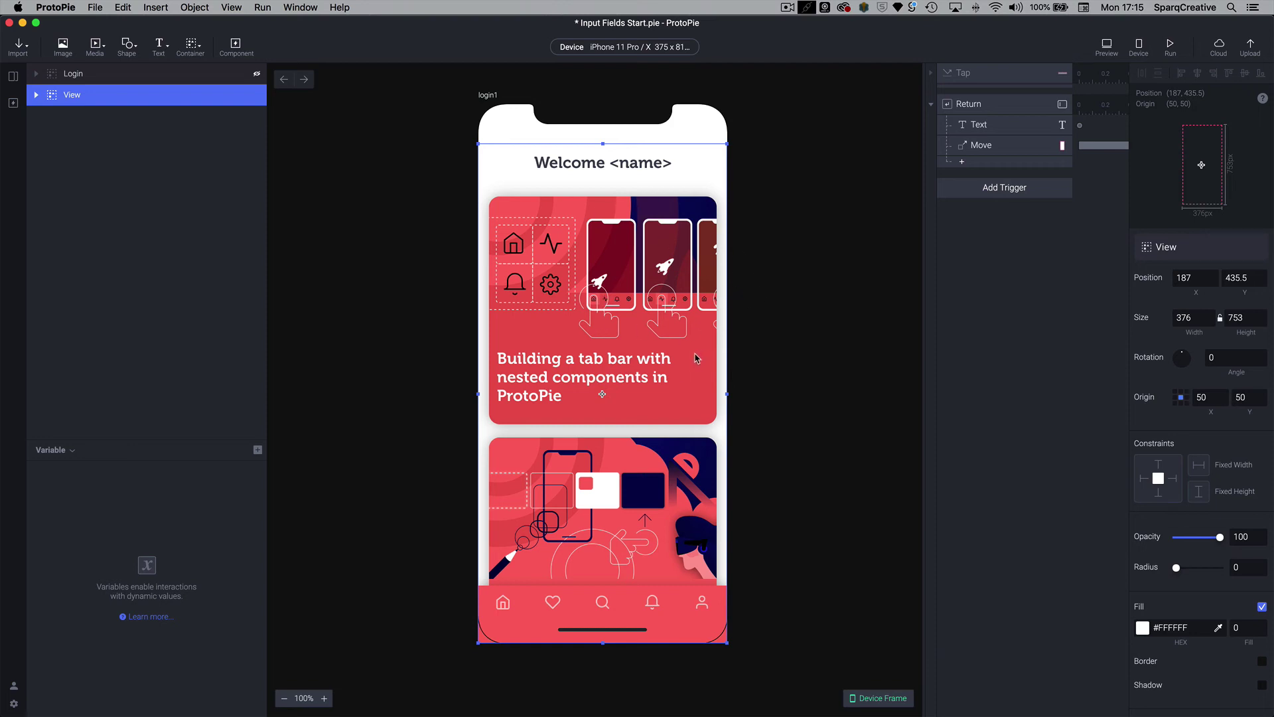
pyautogui.scroll(-1, 736, 511)
pyautogui.moveTo(726, 633); pyautogui.dragTo(651, 533)
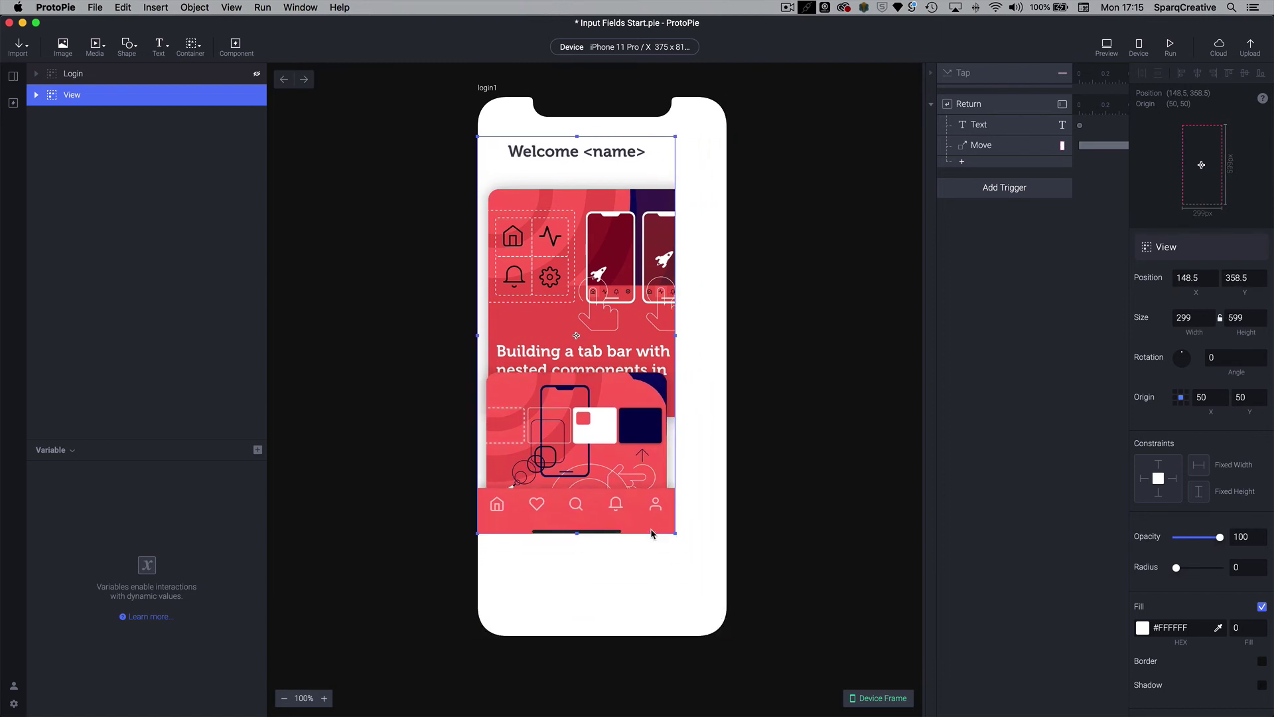
pyautogui.press('super+z')
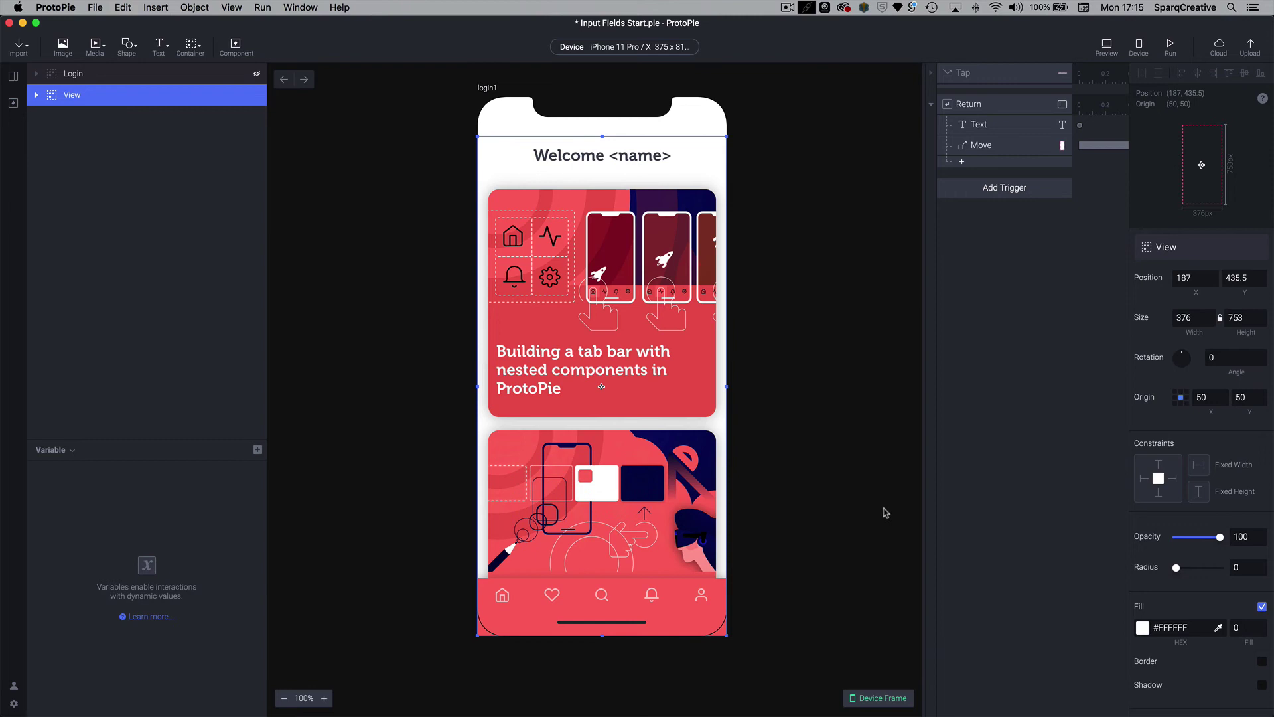
pyautogui.click(796, 525)
pyautogui.click(648, 523)
pyautogui.hscroll(-1, 652, 514)
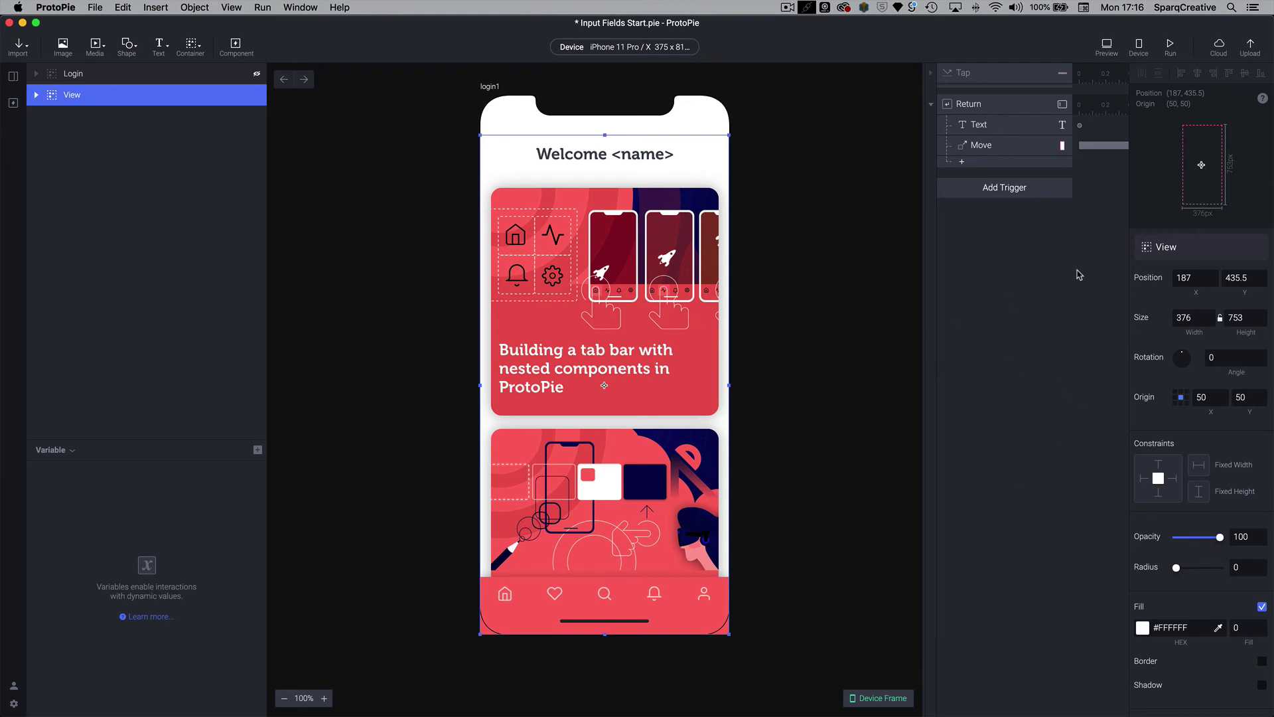
# Step: Add a Start trigger to the scene and select the View layer
pyautogui.click(988, 191)
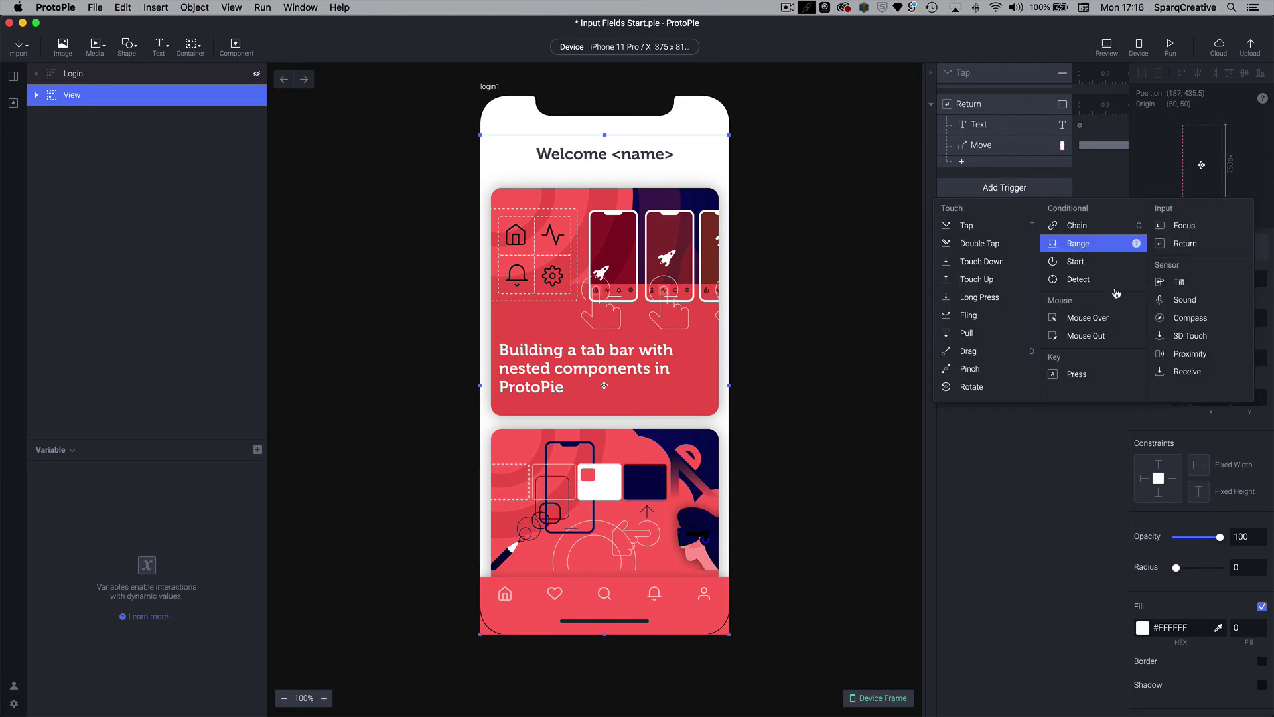
pyautogui.click(1085, 268)
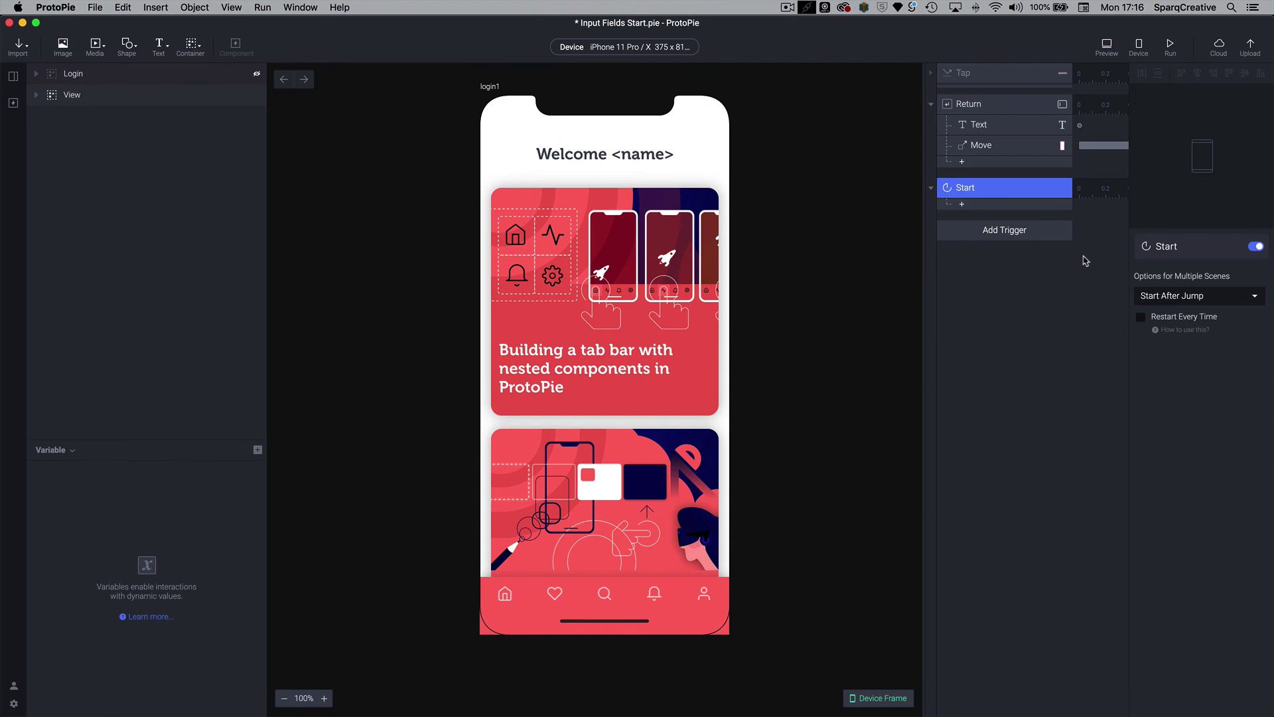
pyautogui.scroll(-2, 956, 206)
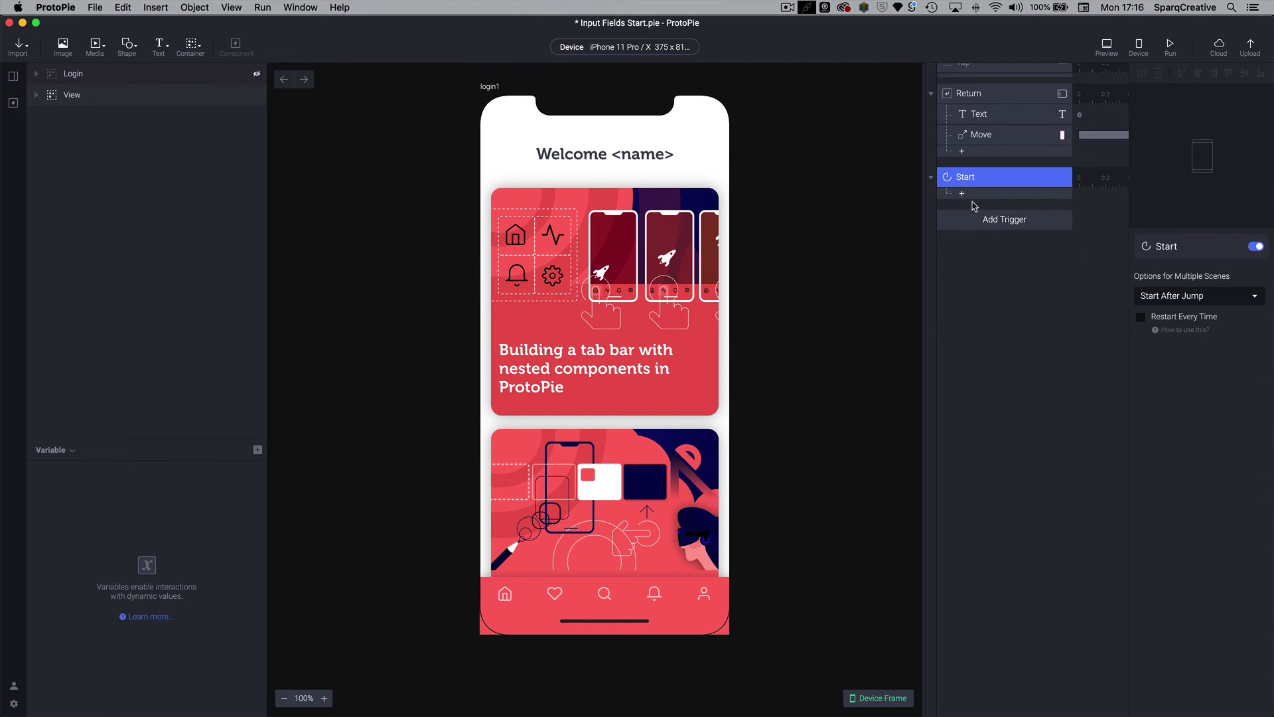
pyautogui.click(64, 100)
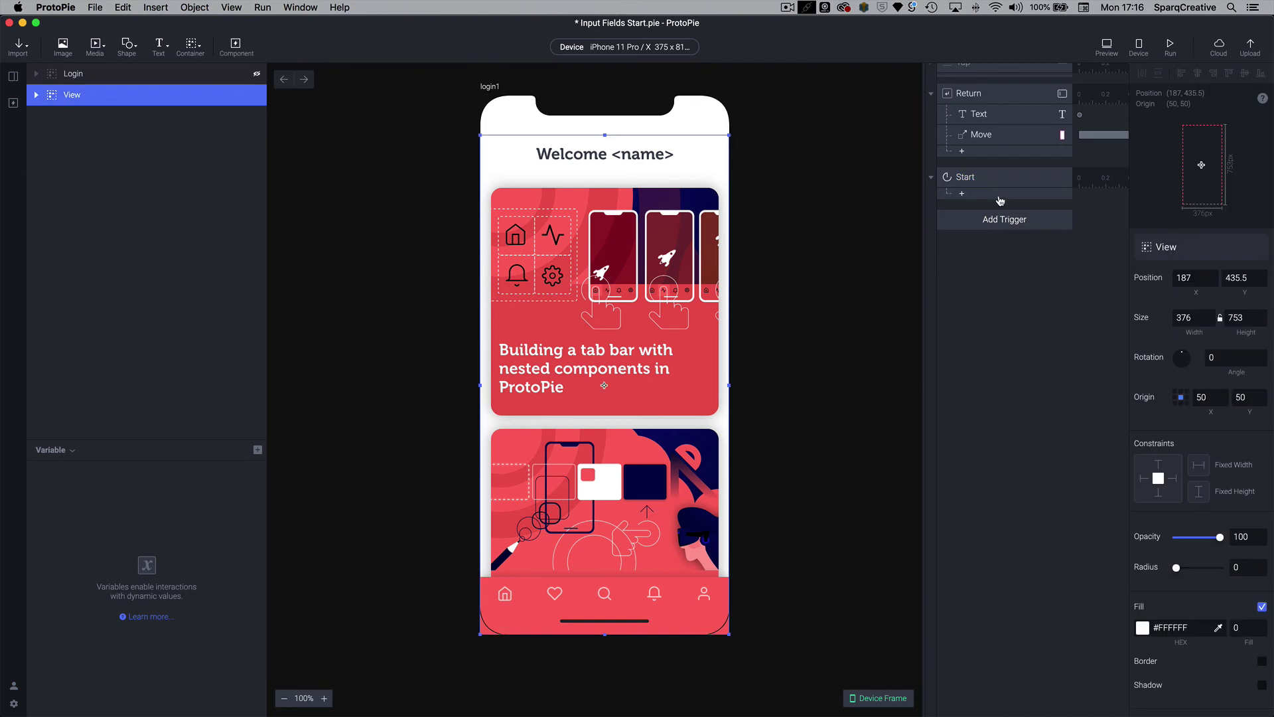
pyautogui.scroll(-1, 966, 191)
pyautogui.scroll(-1, 966, 191)
# Step: Add a Scale response to Start that scales View to 90% with 0 duration
pyautogui.click(964, 188)
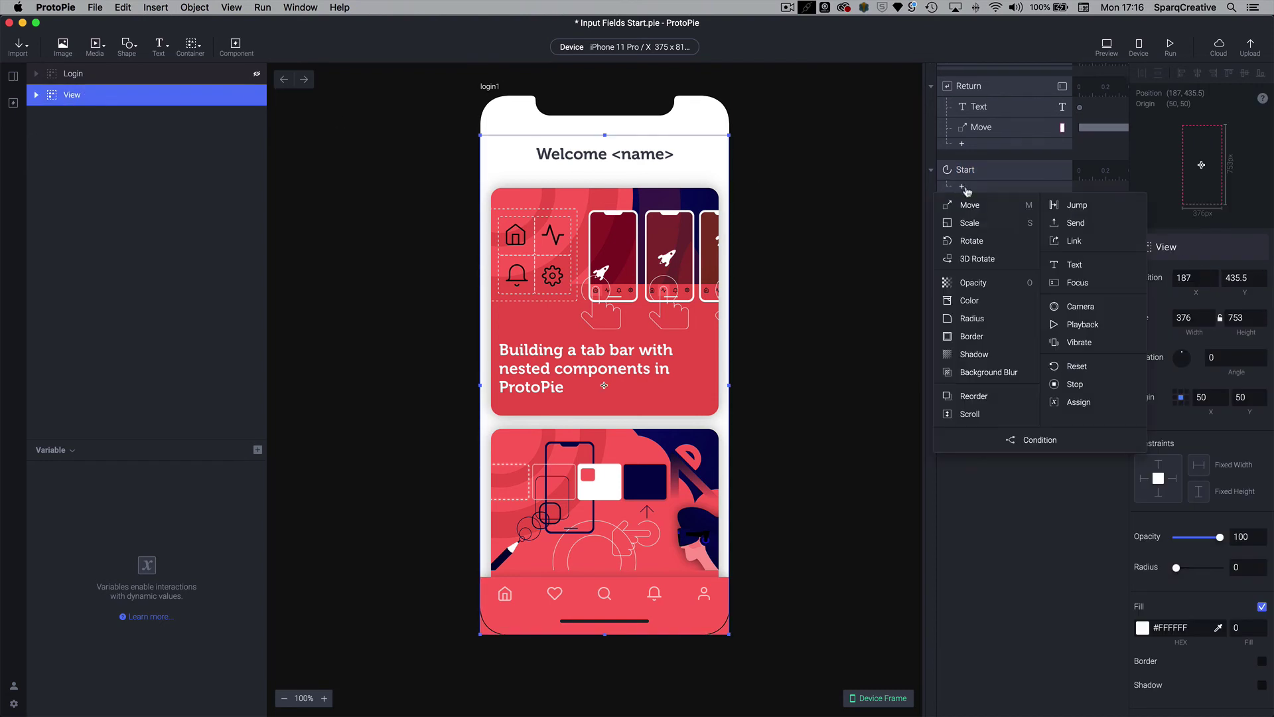
pyautogui.click(983, 223)
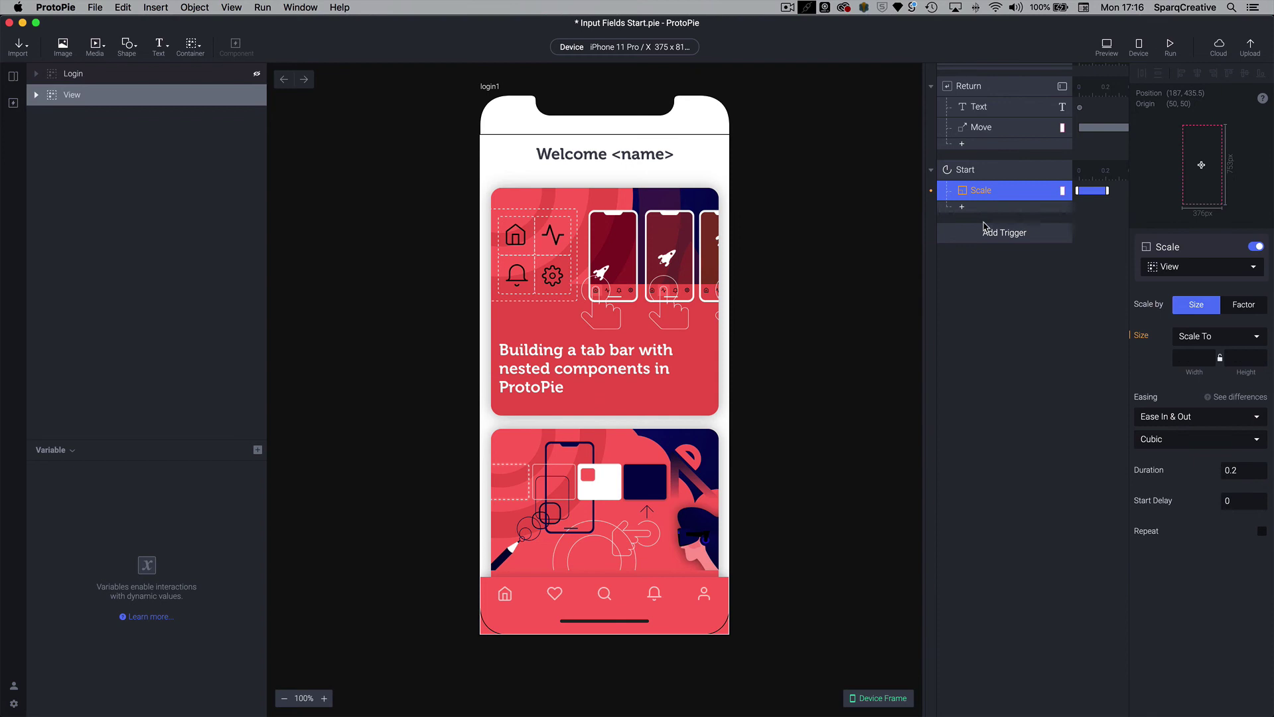
pyautogui.click(1243, 305)
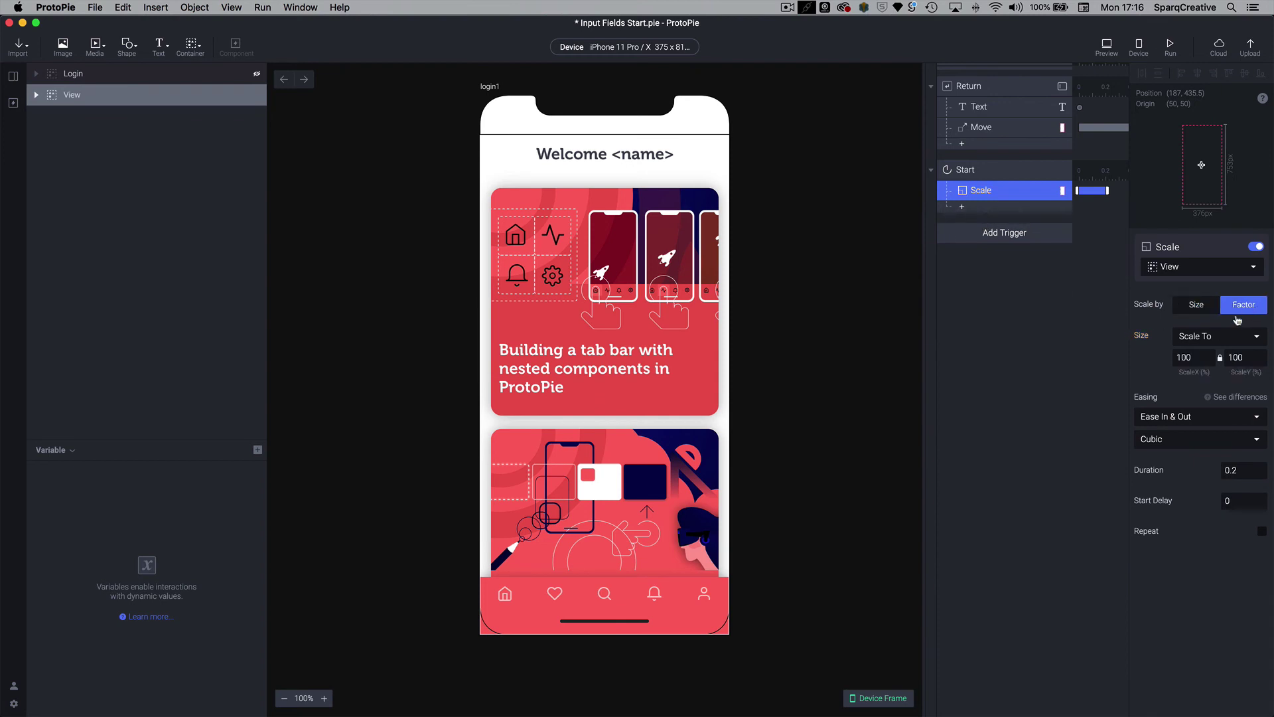
pyautogui.click(1196, 357)
pyautogui.write('90')
pyautogui.press('Return')
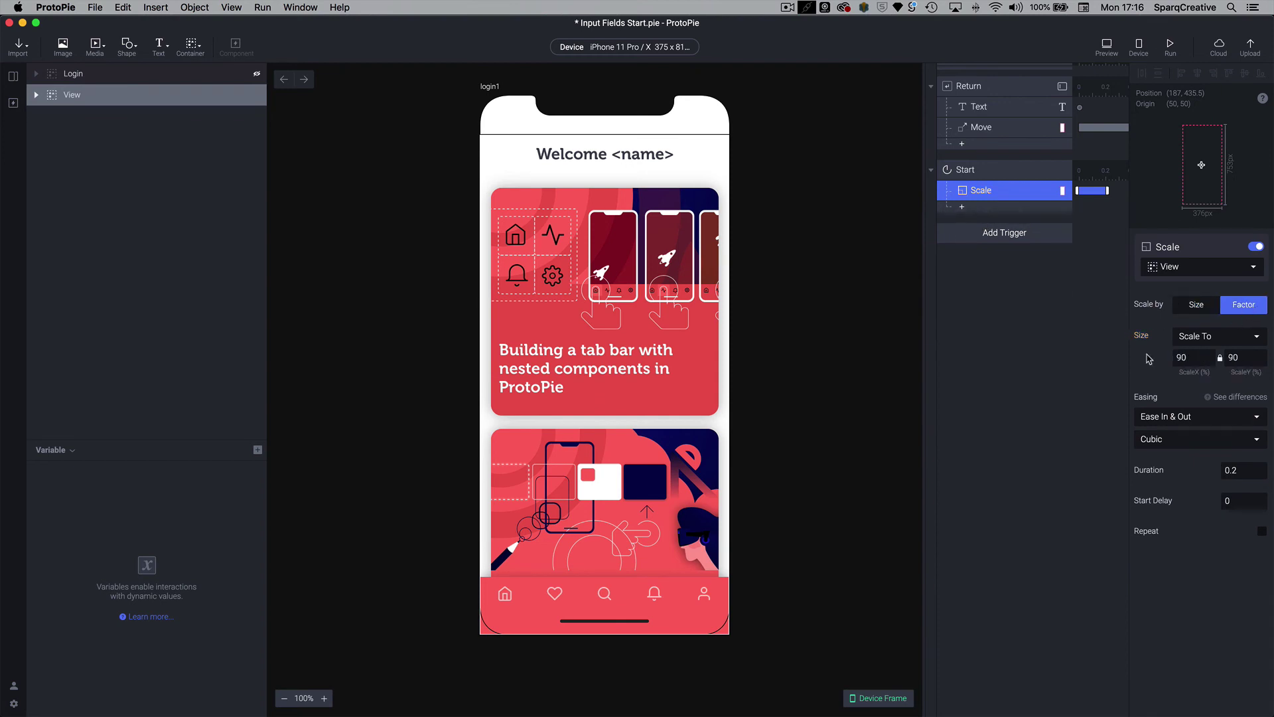
pyautogui.click(1240, 471)
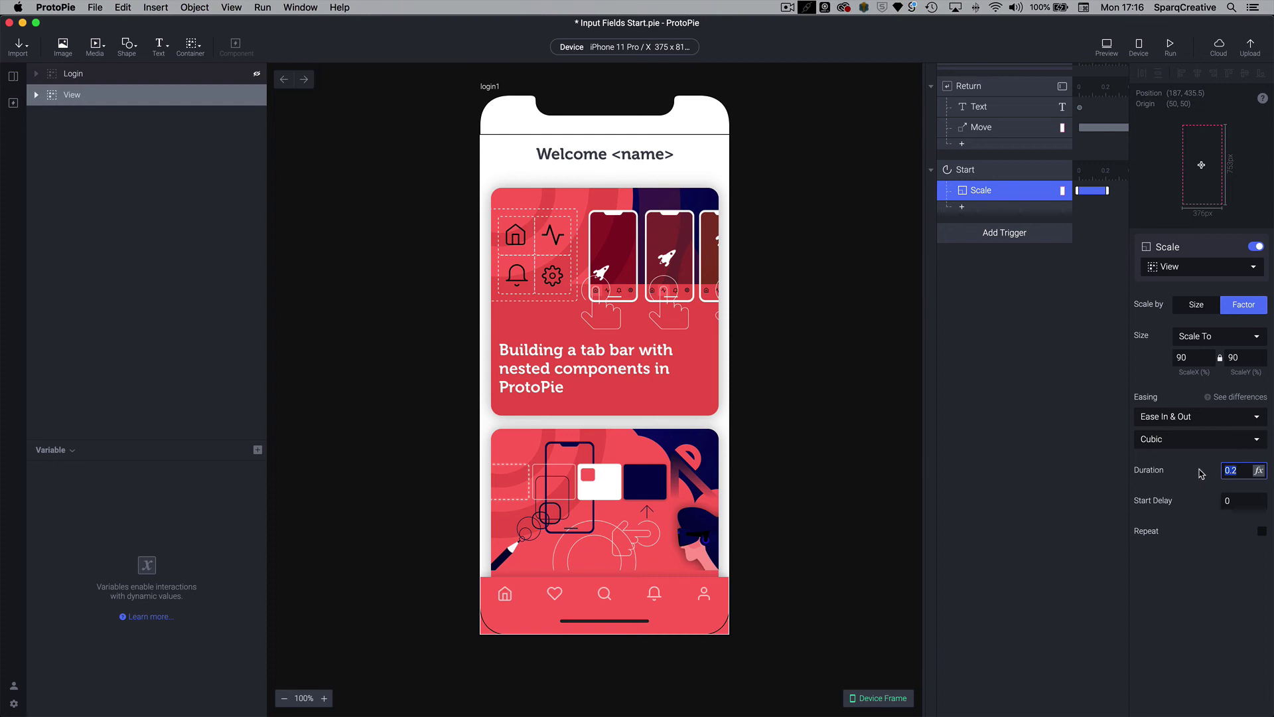
pyautogui.write('0')
pyautogui.press('Return')
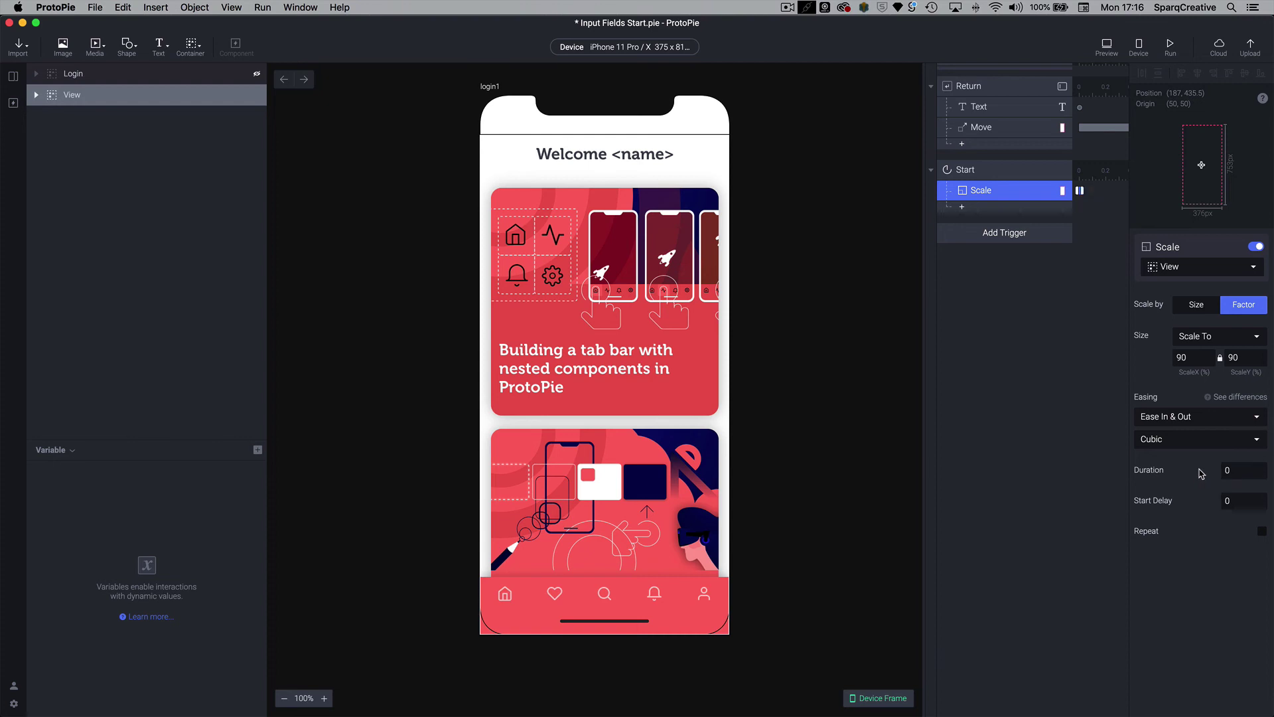
# Step: Set the Start trigger's Multiple Scenes option to Start With Jump and reselect the Scale response
pyautogui.click(983, 172)
pyautogui.click(1176, 298)
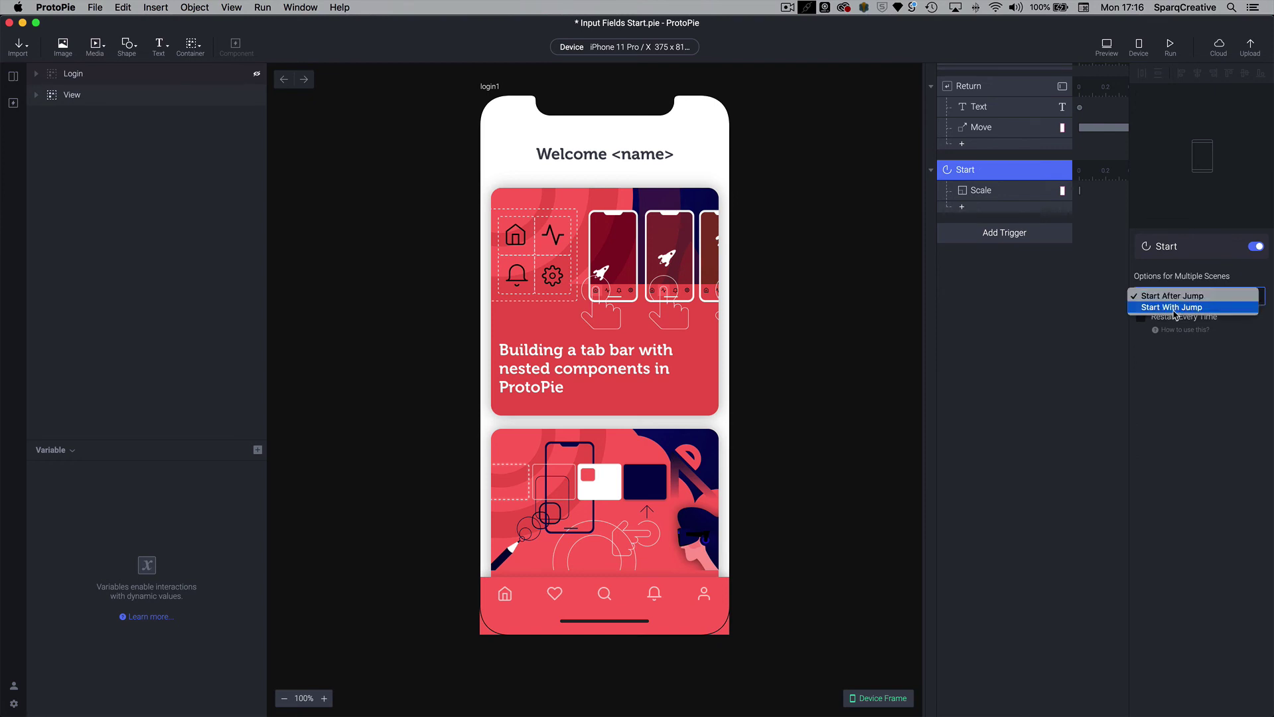
pyautogui.click(1175, 308)
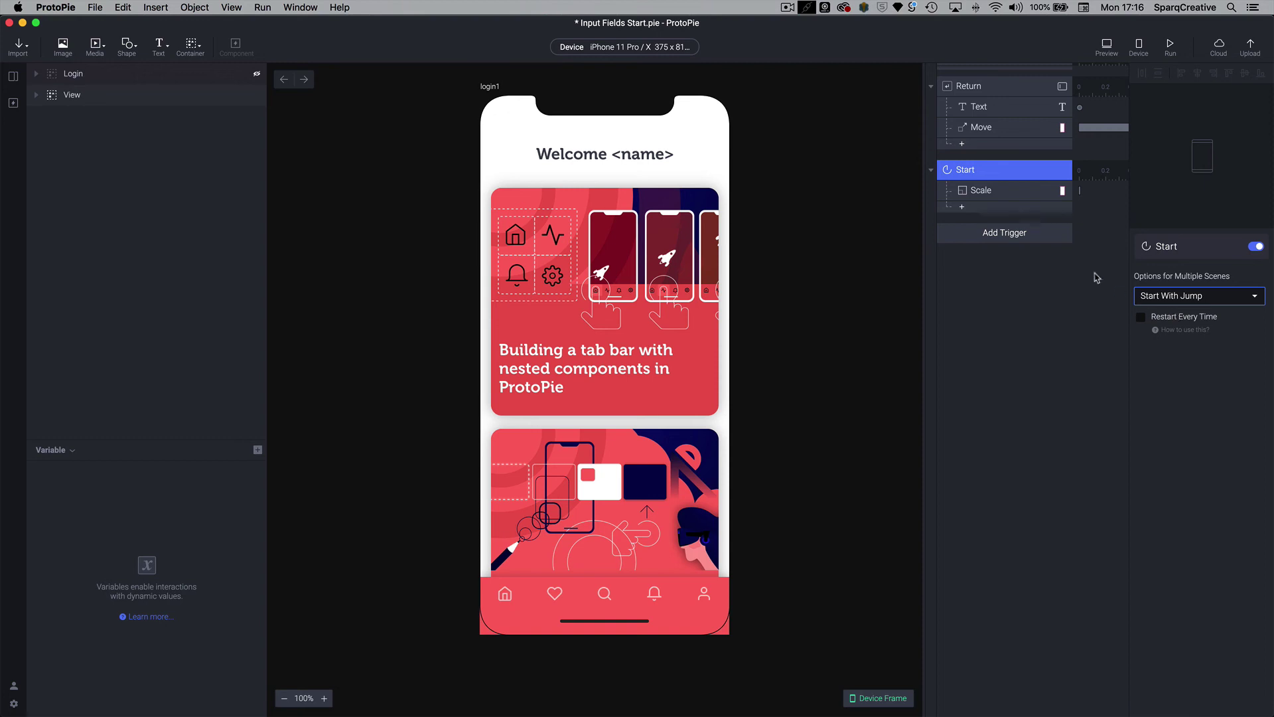
pyautogui.click(999, 192)
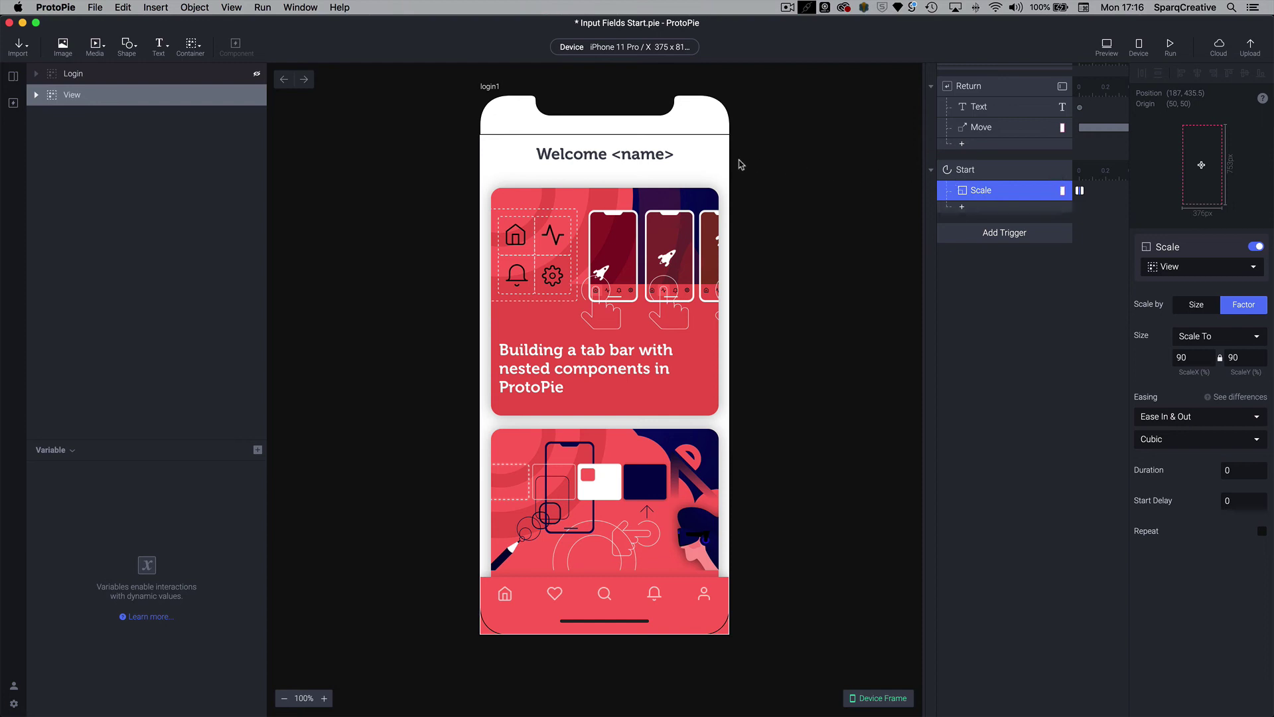
# Step: Select the Login screen and preview, submitting a test name to reach the welcome screen
pyautogui.click(1103, 48)
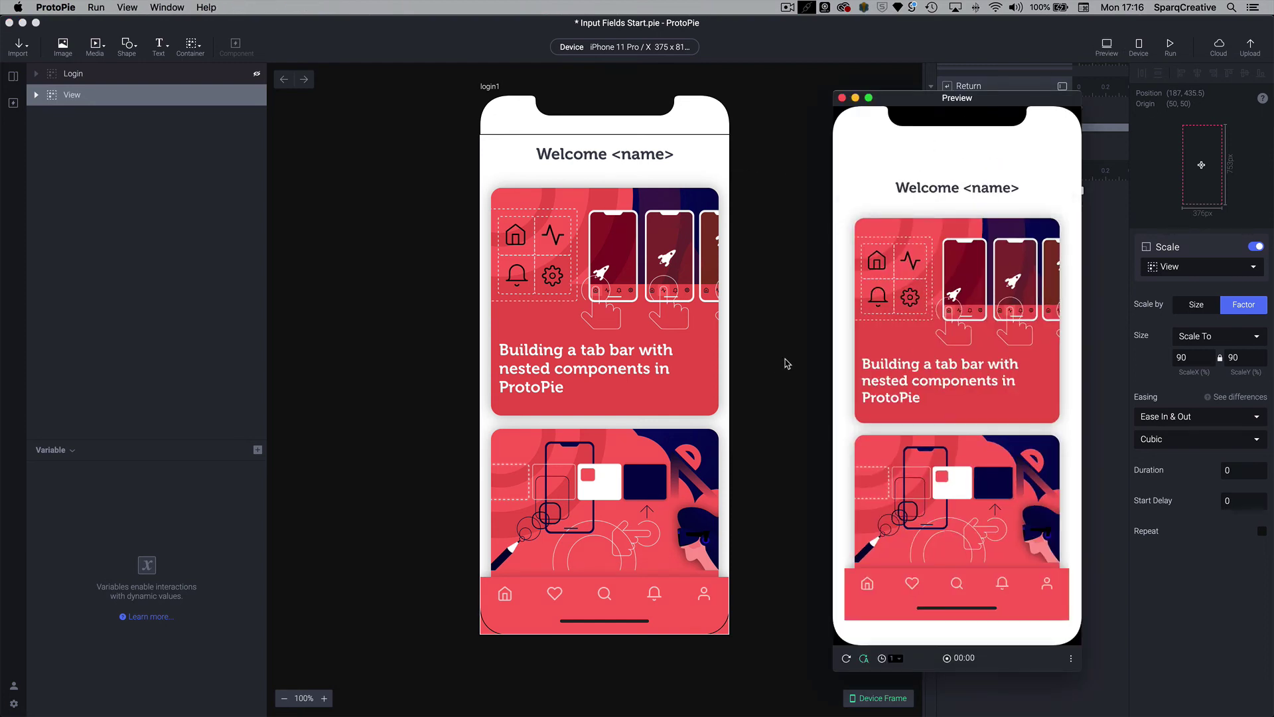
pyautogui.press('super+w')
pyautogui.click(78, 74)
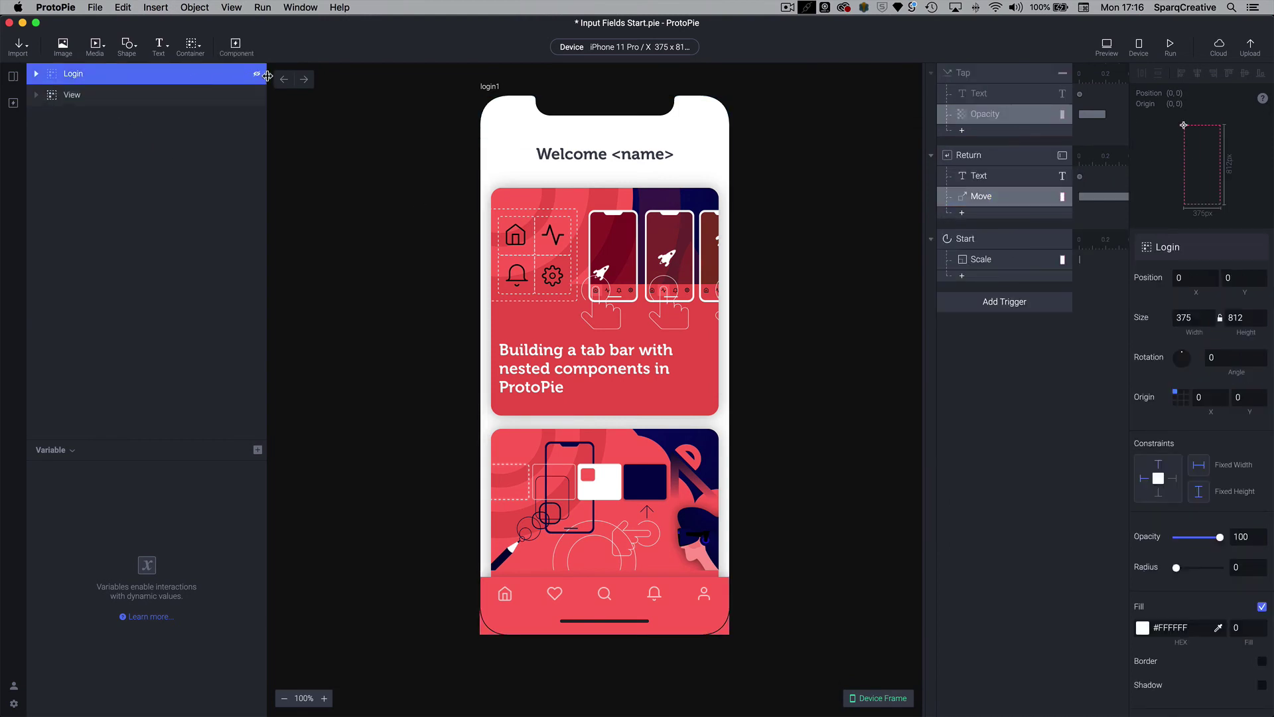
pyautogui.click(1109, 47)
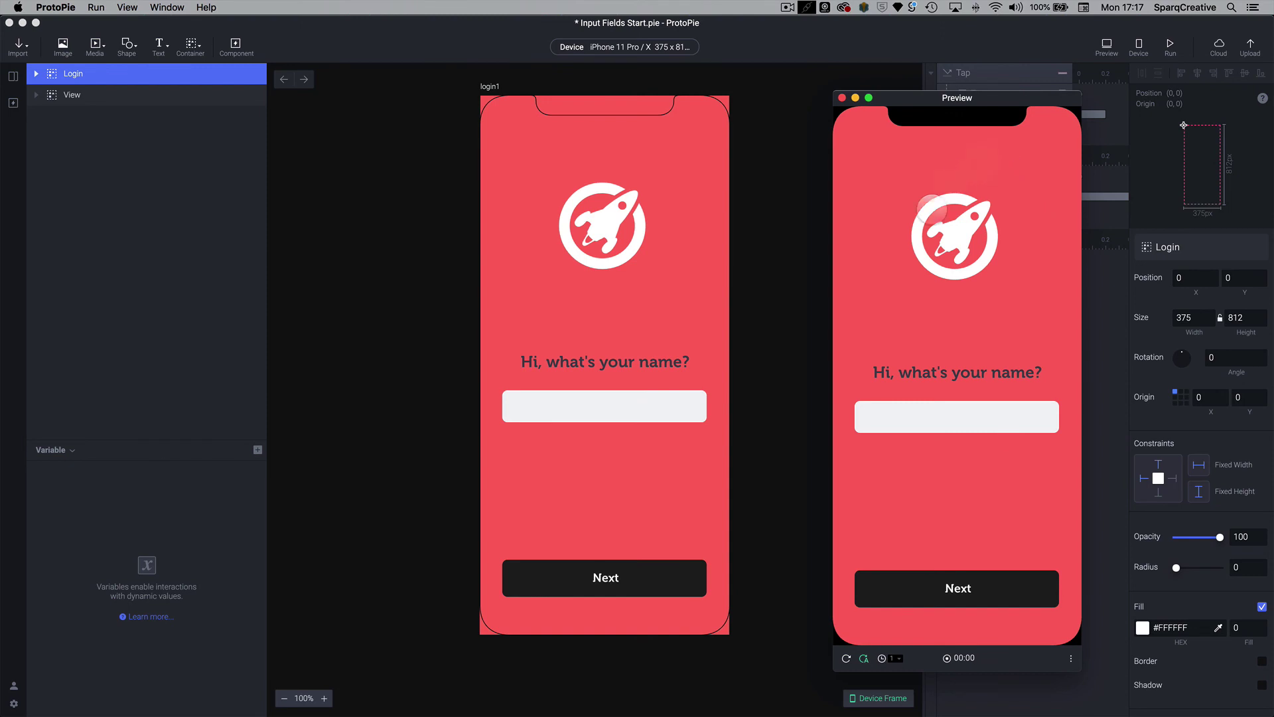
pyautogui.click(917, 430)
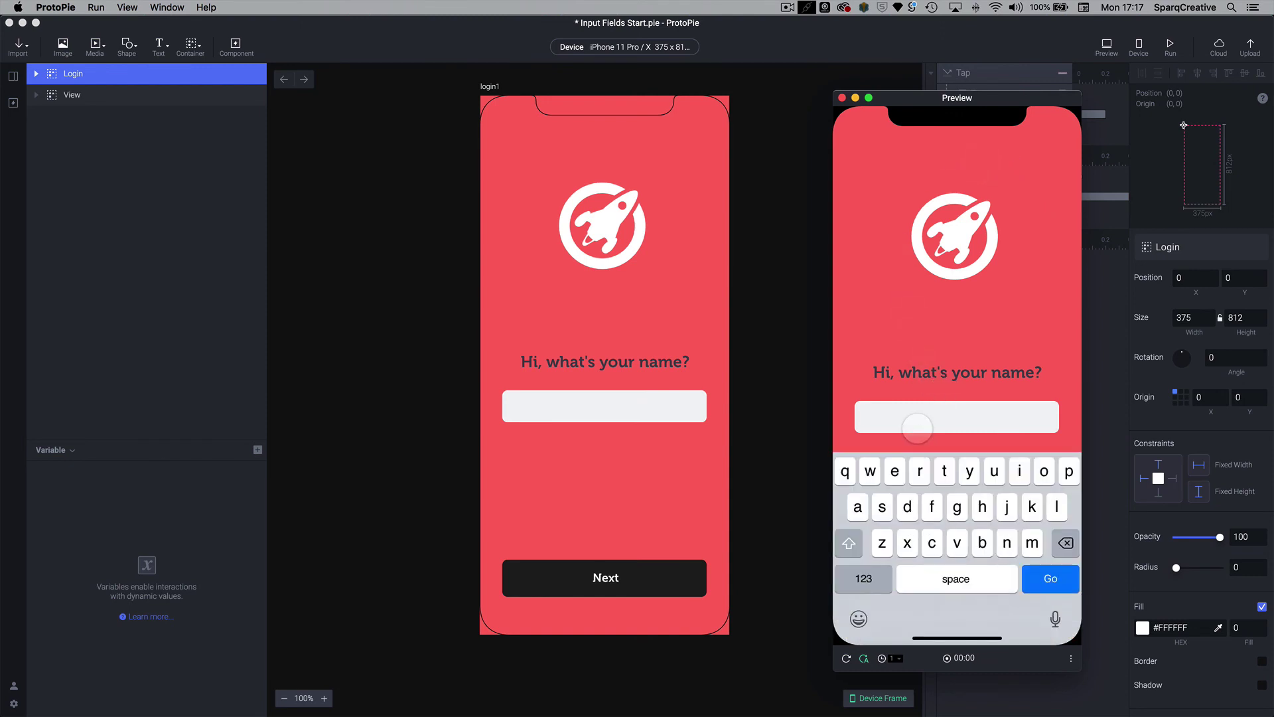
pyautogui.write('darren')
pyautogui.press('Return')
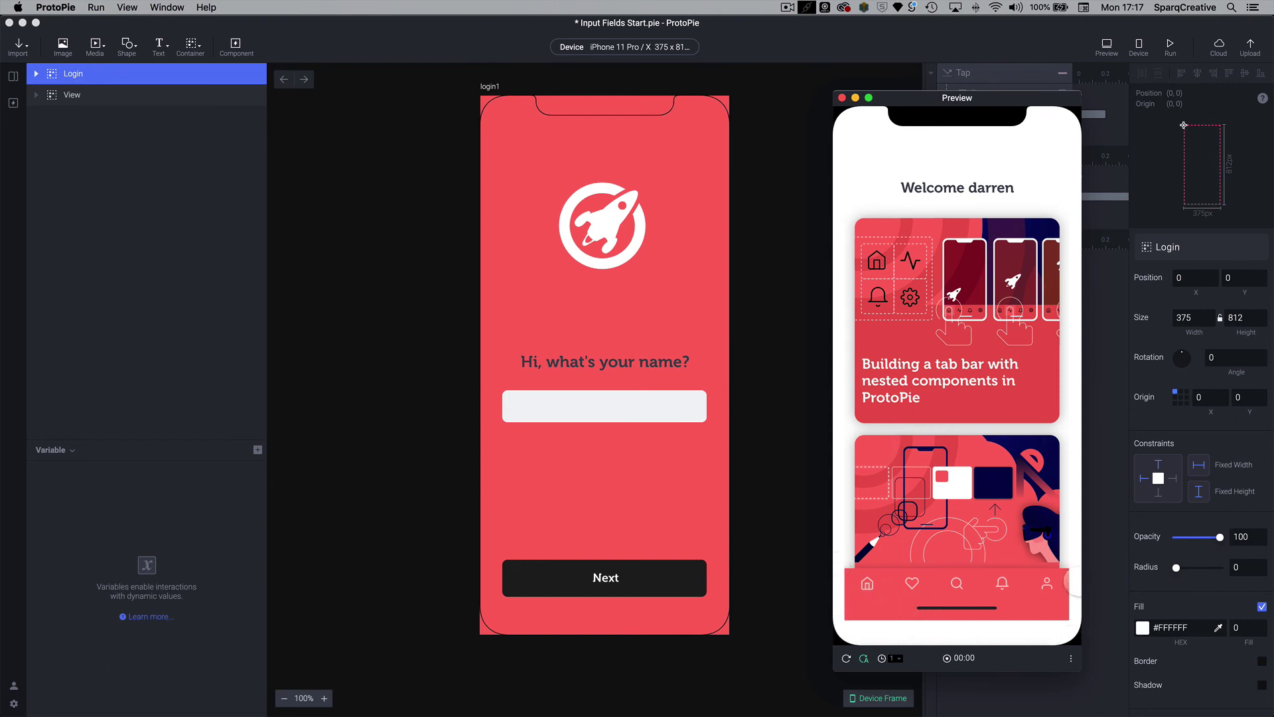
pyautogui.press('super+w')
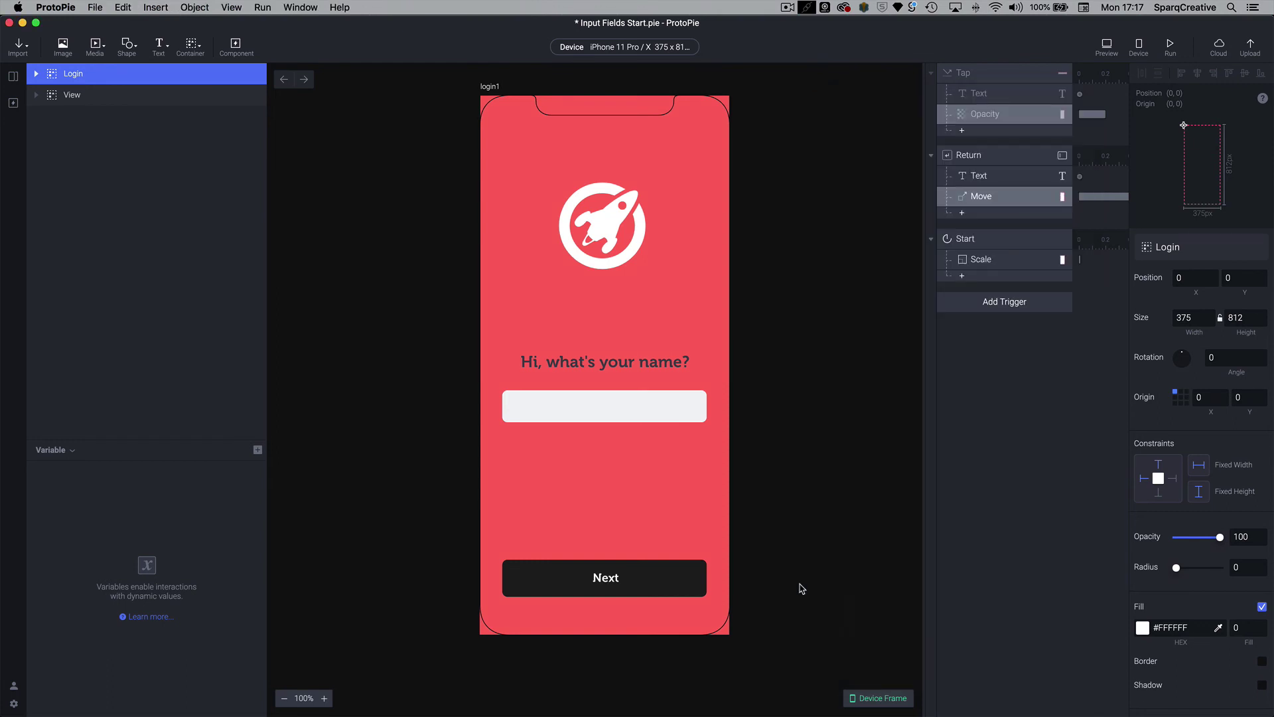
# Step: Add a Reset response to the Return trigger targeting the View layer
pyautogui.click(984, 241)
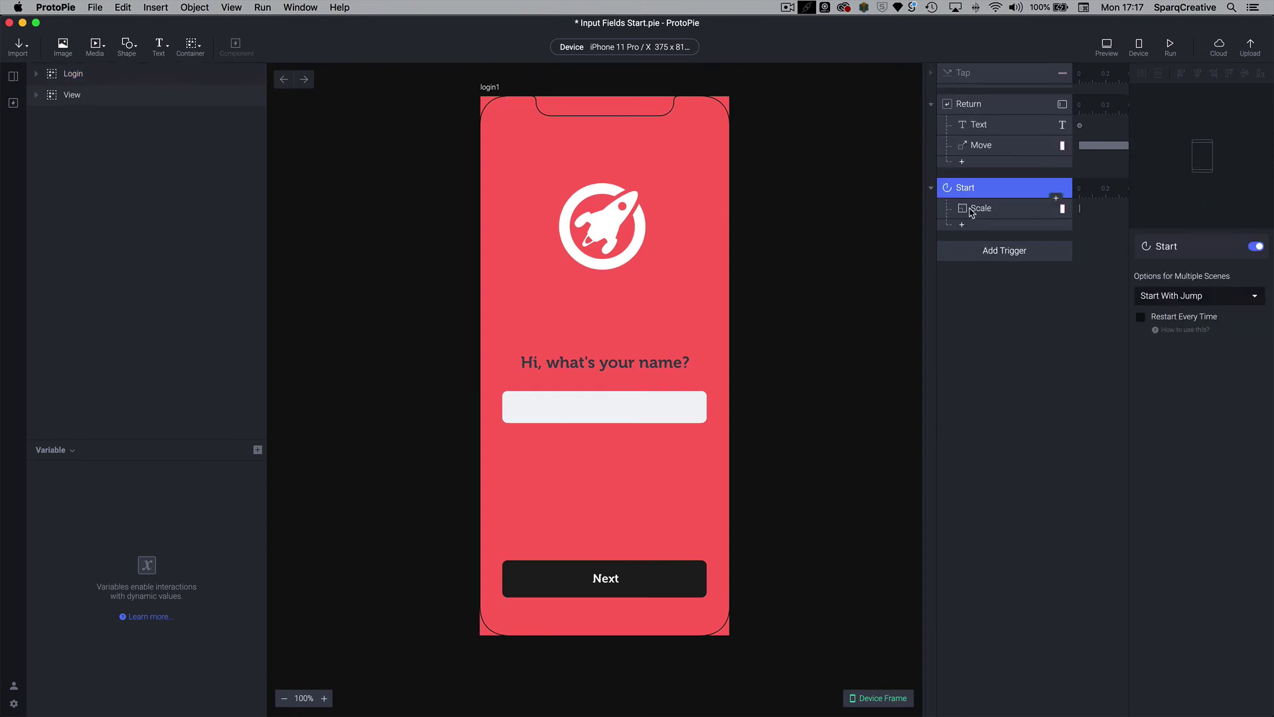
pyautogui.click(971, 209)
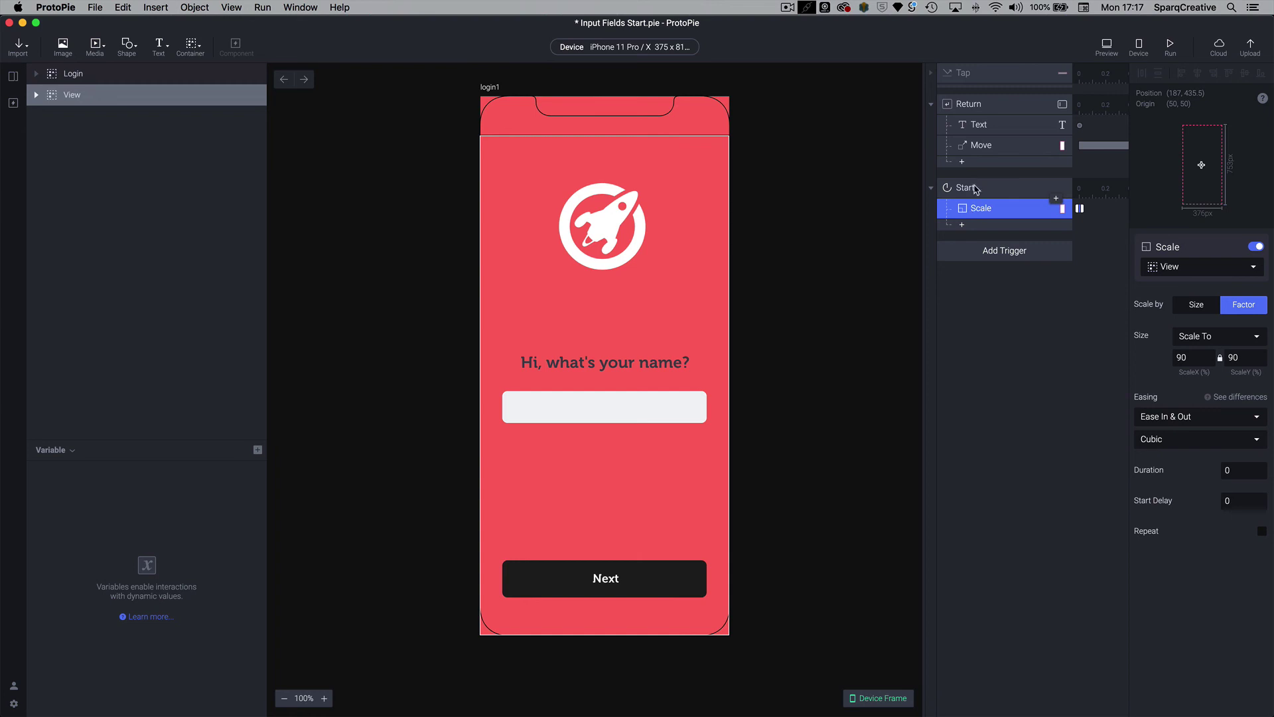
pyautogui.click(974, 187)
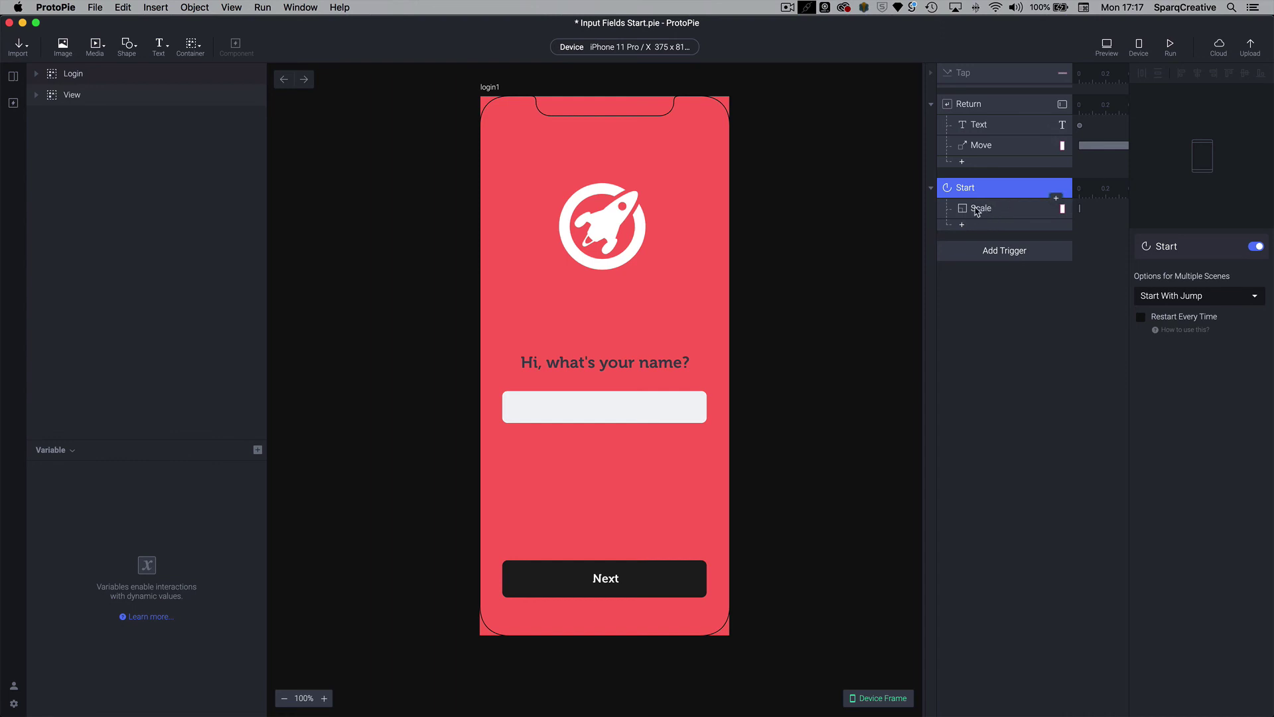
pyautogui.click(962, 162)
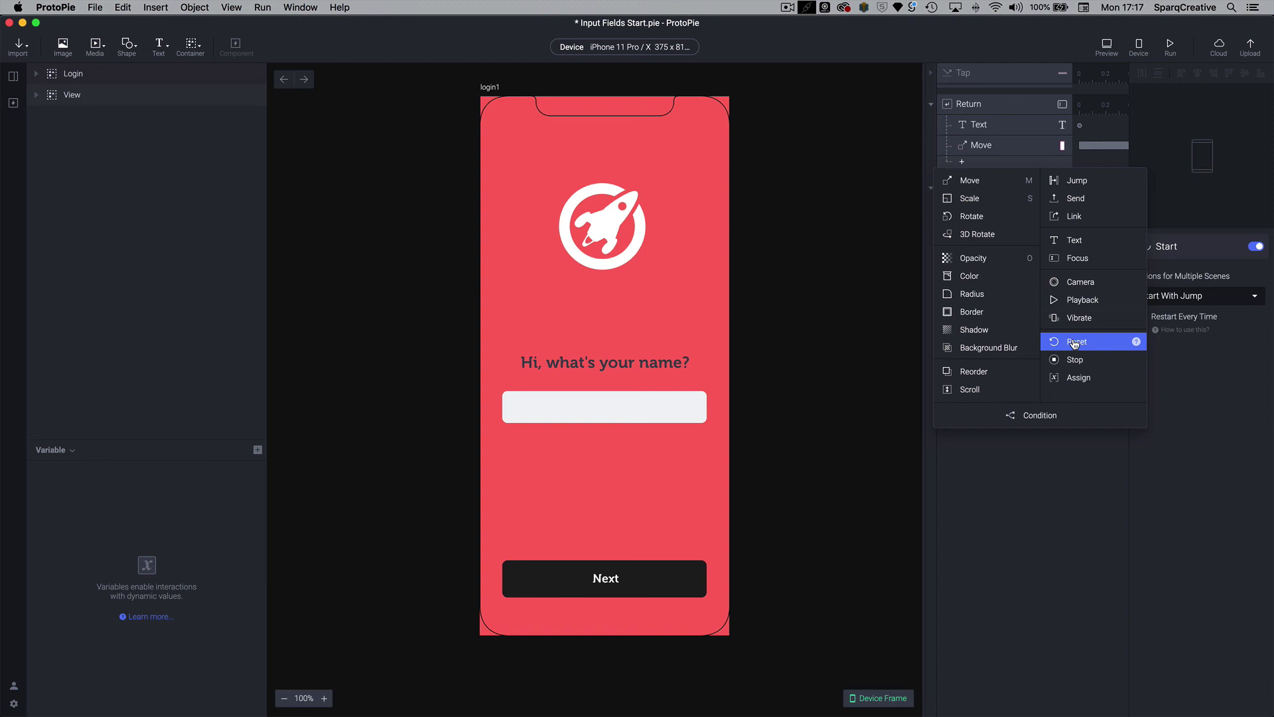
pyautogui.click(1075, 342)
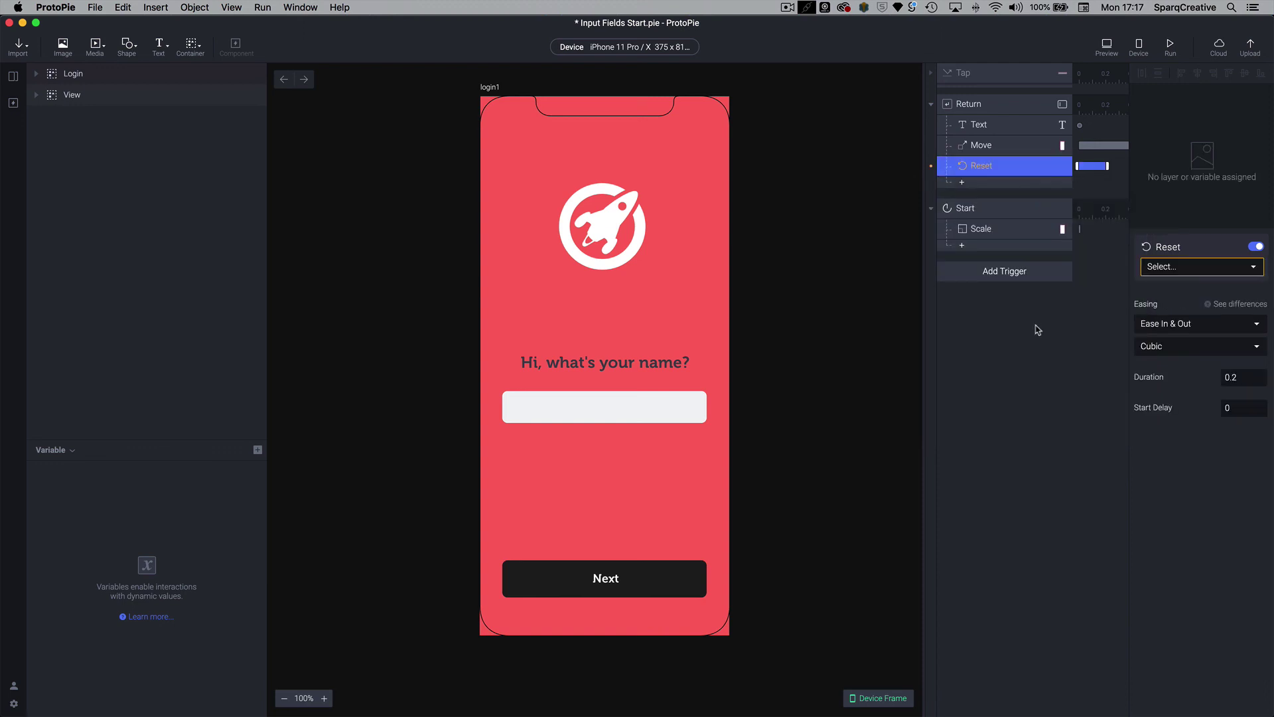
pyautogui.click(1165, 269)
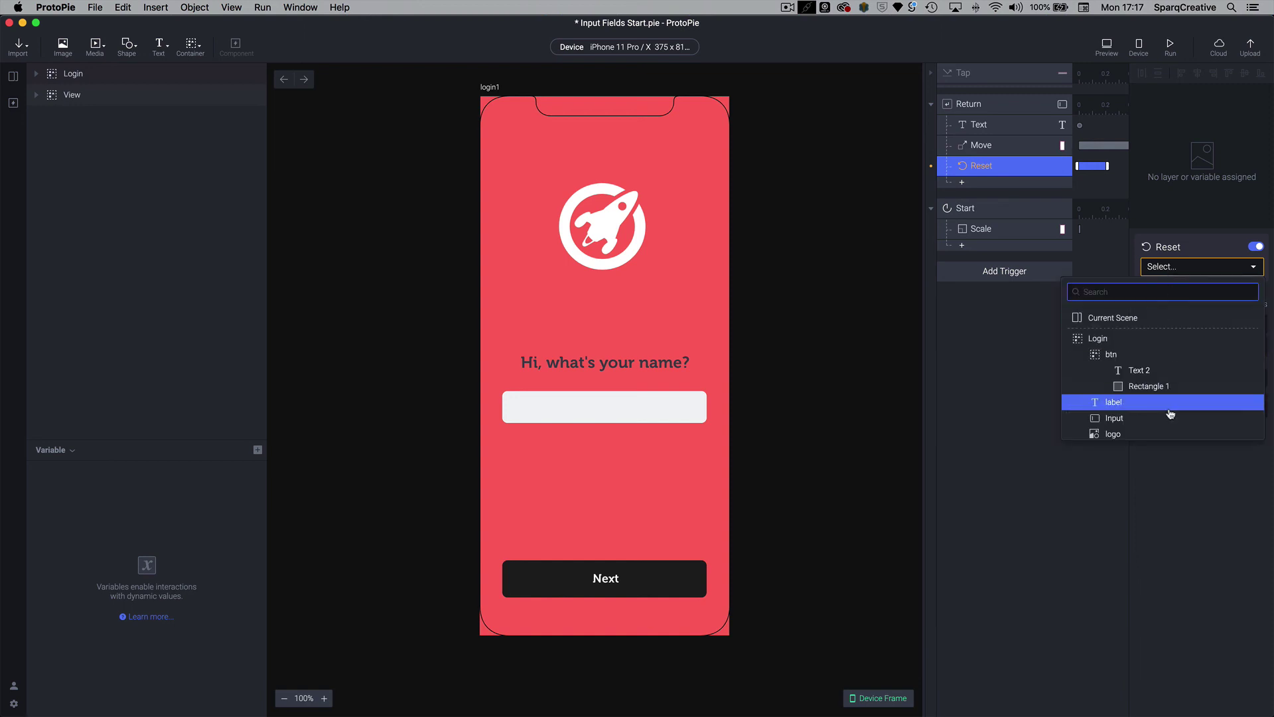
pyautogui.scroll(-5, 1168, 408)
pyautogui.click(1091, 385)
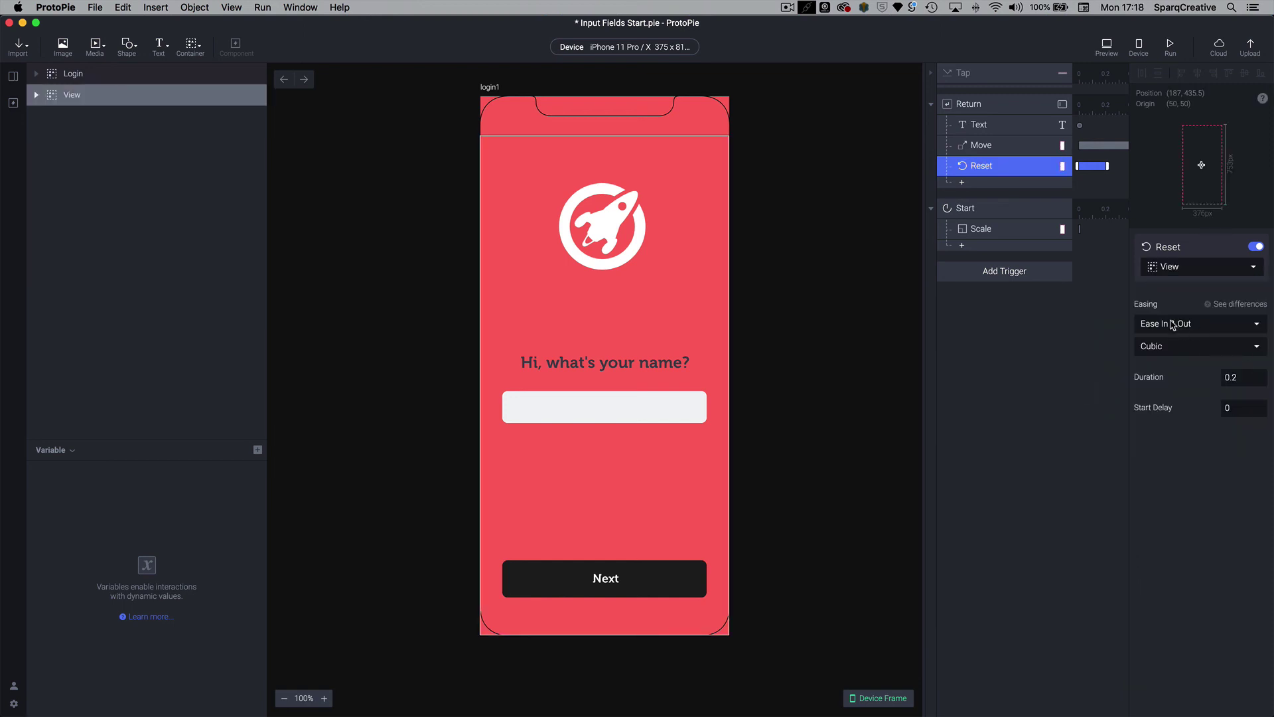
# Step: Give the View reset Ease Out easing and a 0.2 second start delay
pyautogui.click(1173, 324)
pyautogui.click(1175, 312)
pyautogui.click(1236, 417)
pyautogui.press('Return')
pyautogui.click(983, 146)
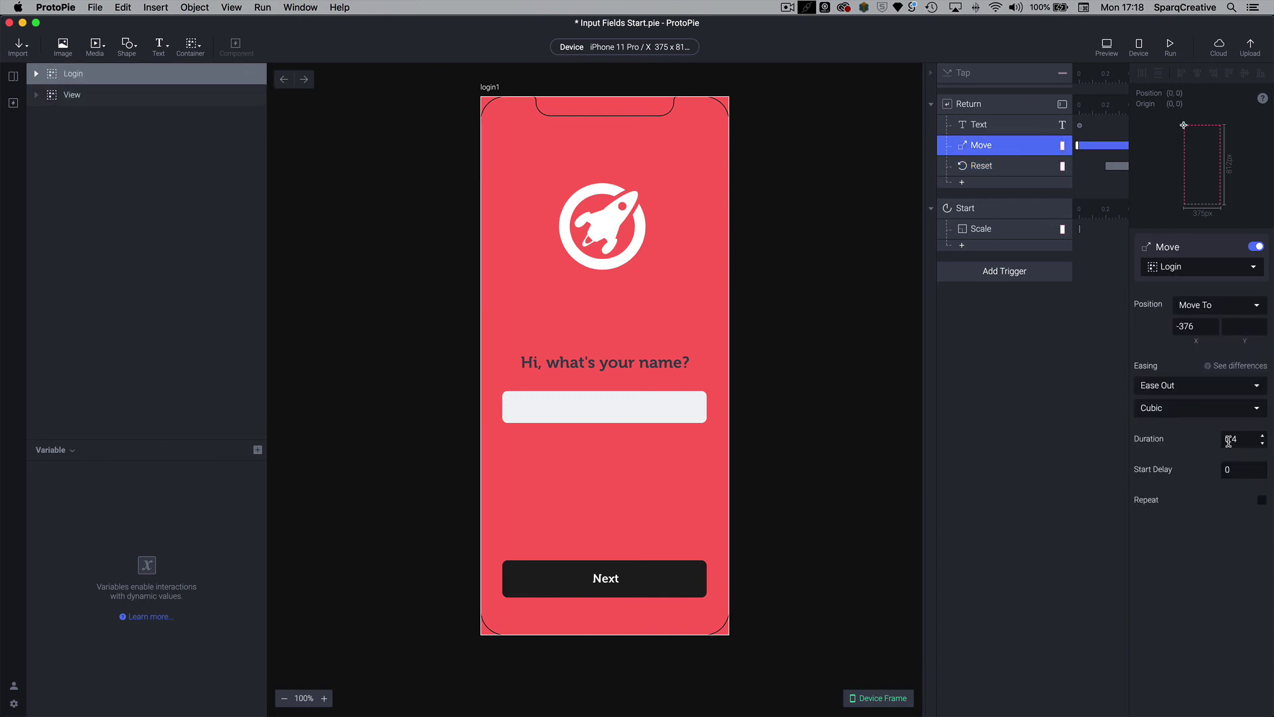
pyautogui.click(979, 169)
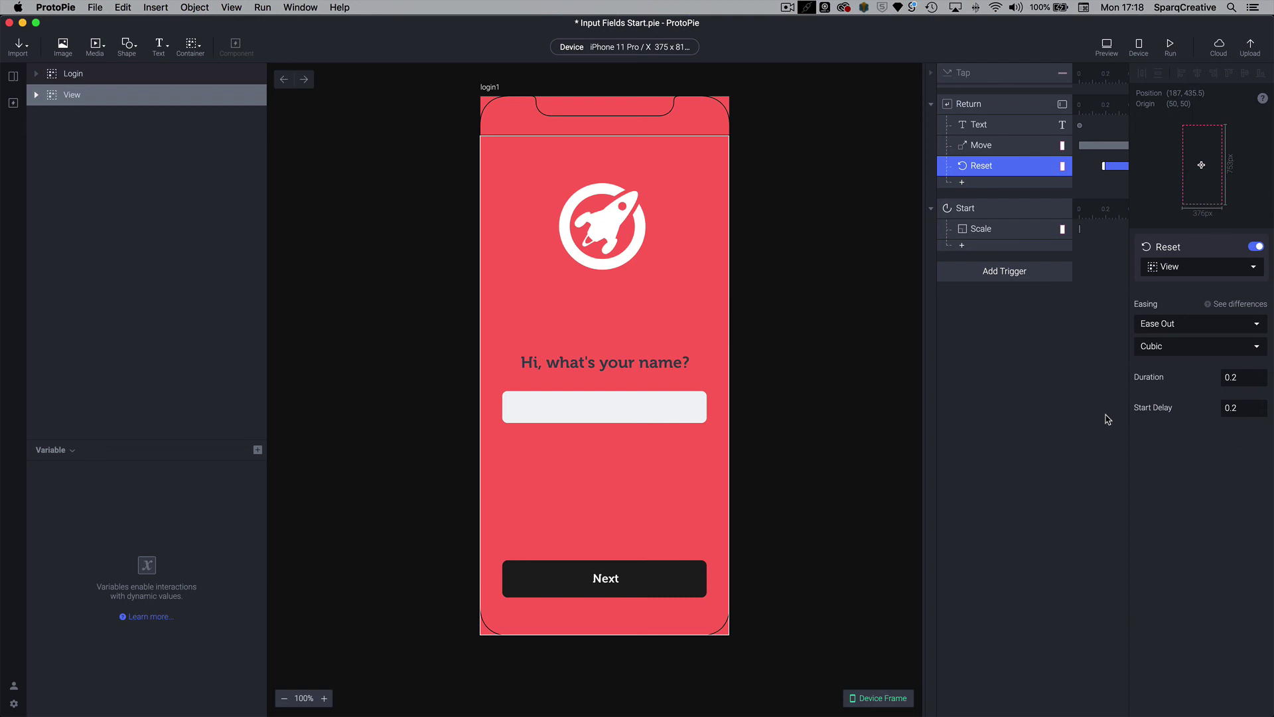
# Step: Preview the prototype, submit a test name to reach the welcome screen, then close it
pyautogui.click(1107, 51)
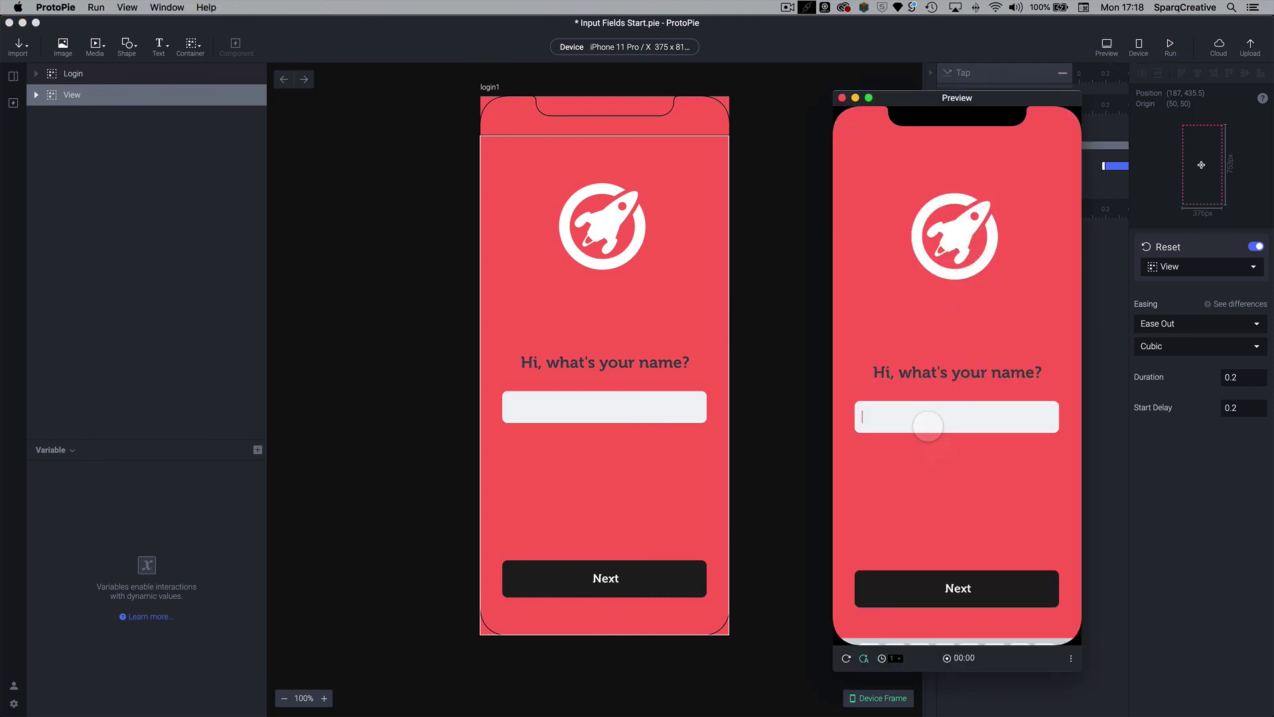
pyautogui.click(928, 421)
pyautogui.write('Darren')
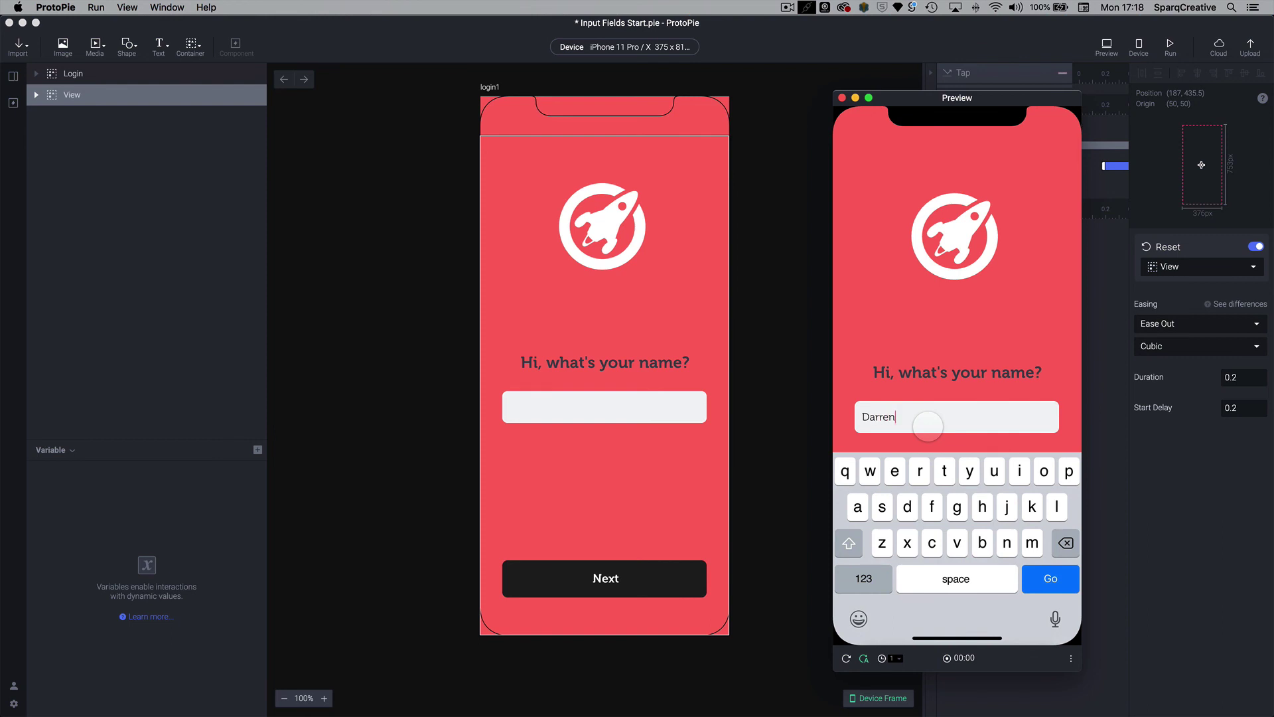
pyautogui.press('Return')
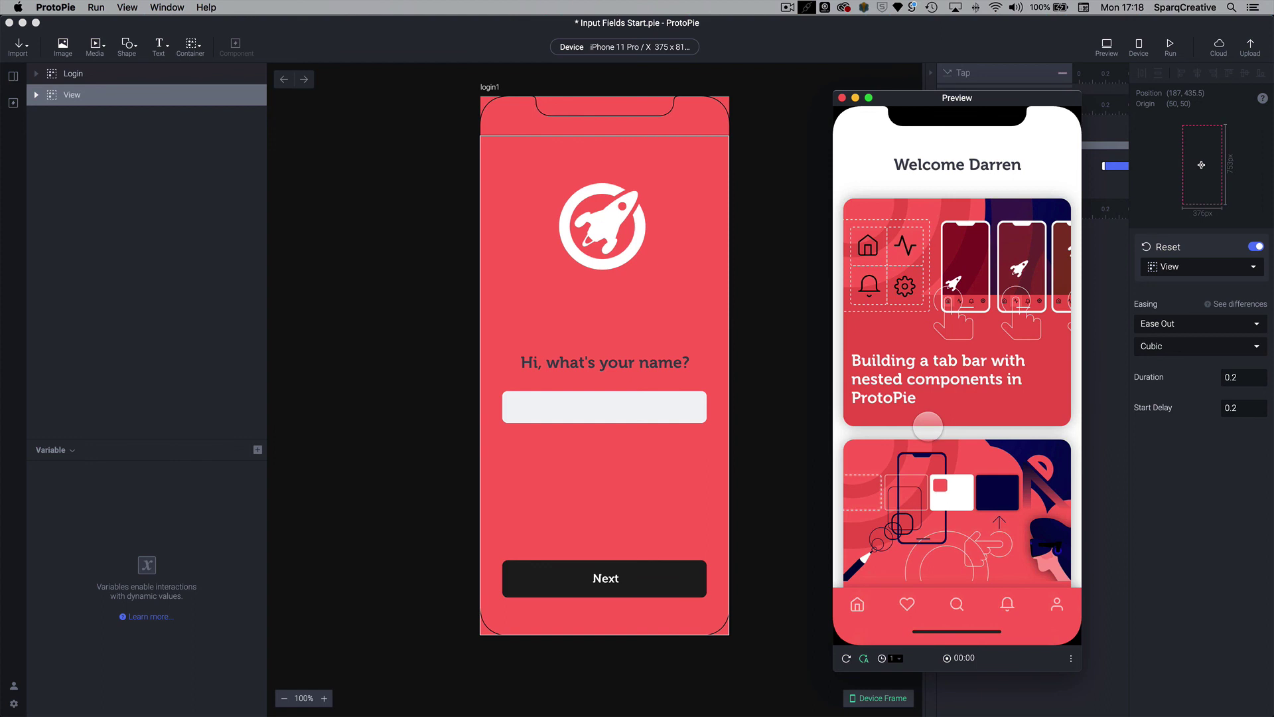
pyautogui.click(1188, 464)
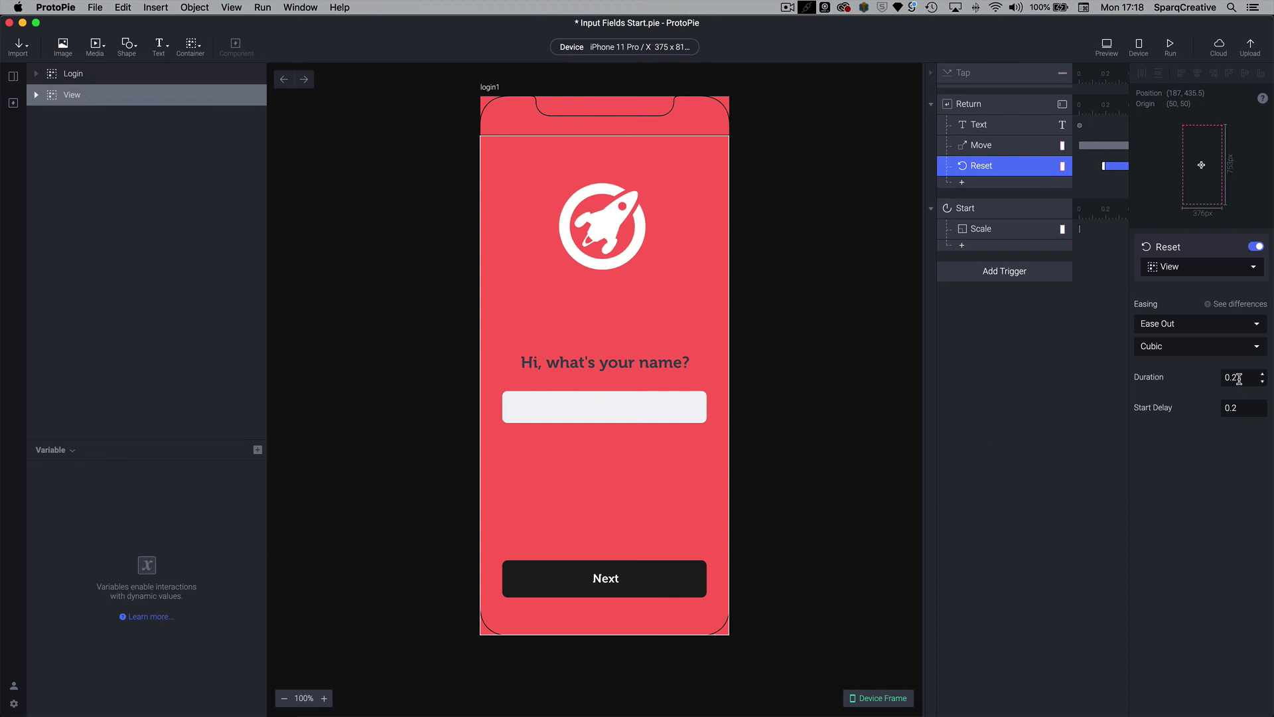
# Step: Change the Reset response's start delay to 0
pyautogui.click(1238, 377)
pyautogui.click(1239, 405)
pyautogui.press('BackSpace')
pyautogui.write('0')
pyautogui.press('Return')
# Step: Preview again and submit a test name to see the welcome greeting
pyautogui.click(1107, 46)
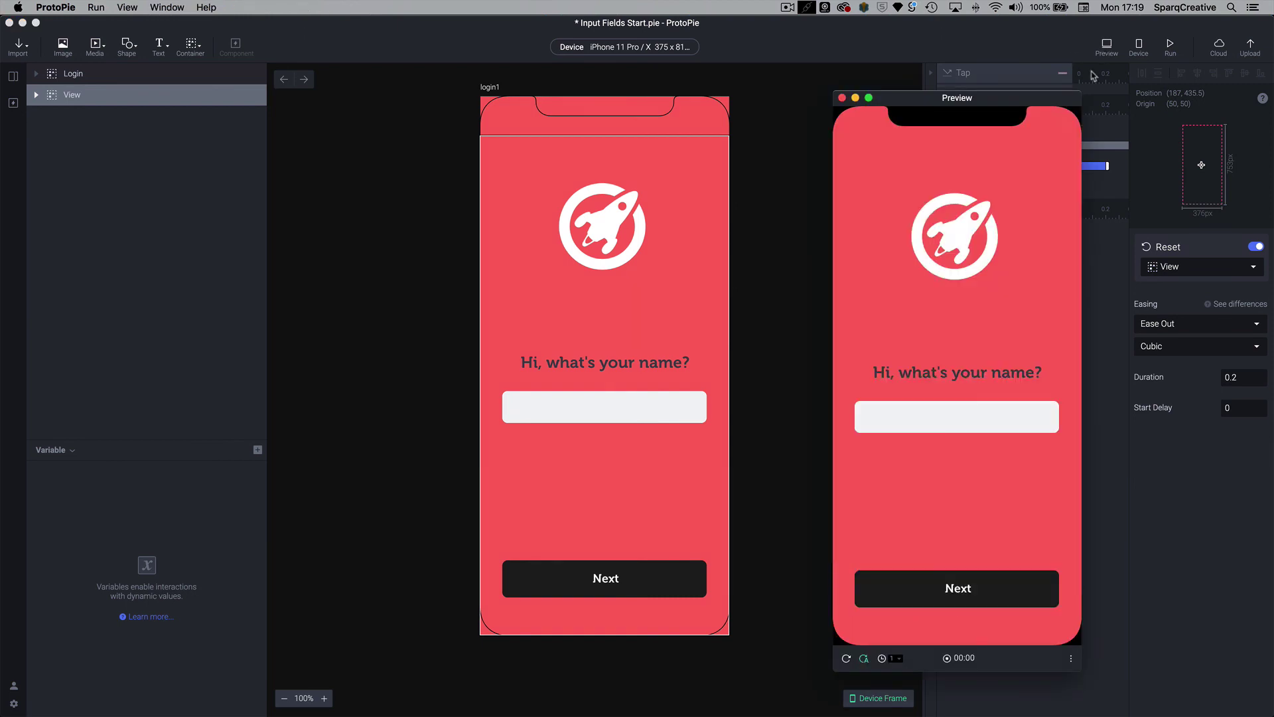
pyautogui.click(927, 423)
pyautogui.write('darren')
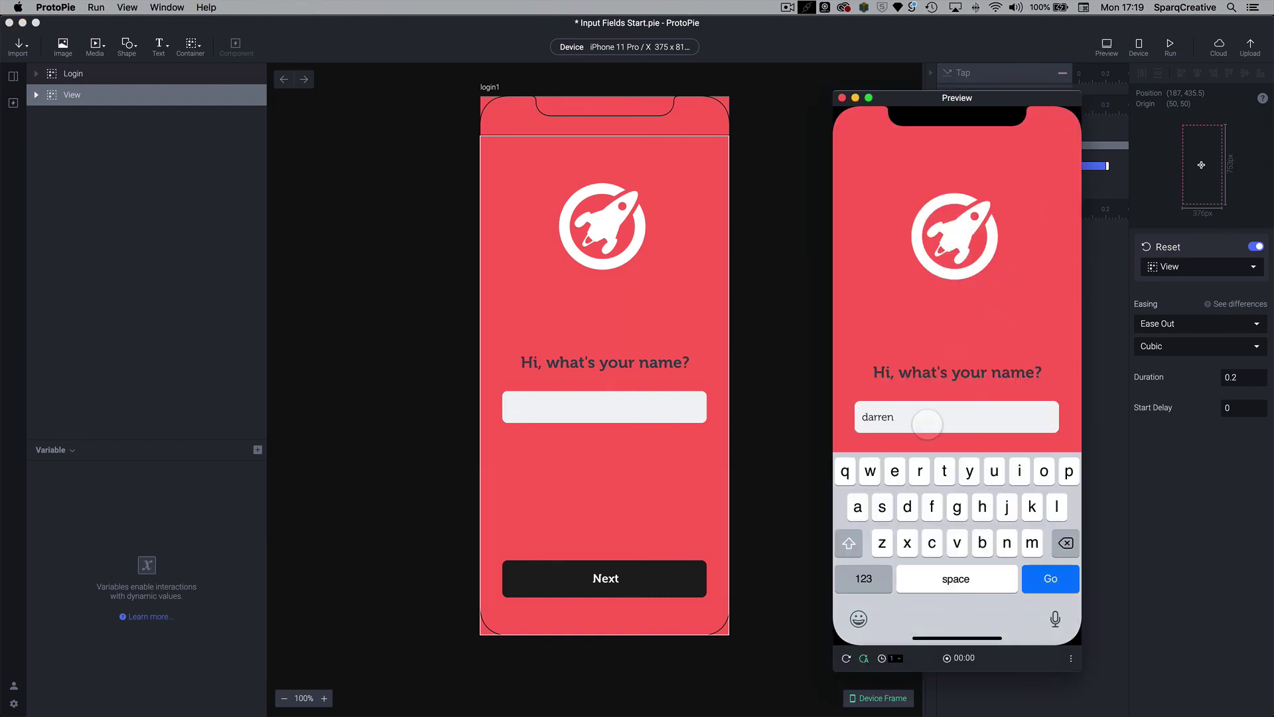
pyautogui.press('Return')
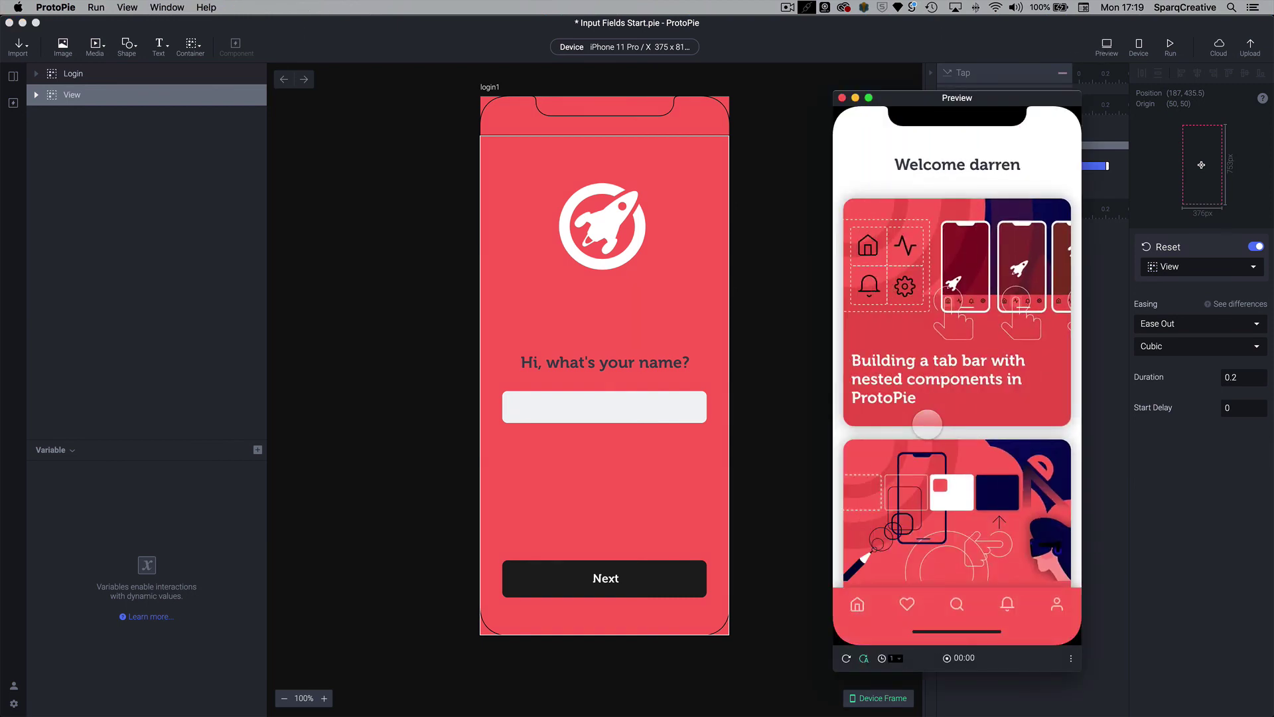